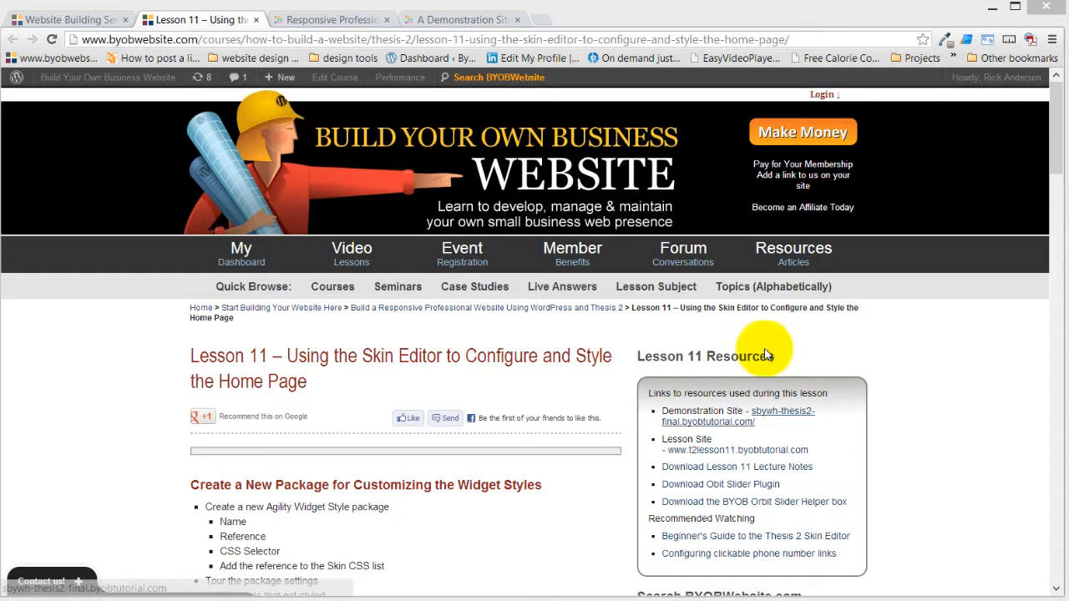
- Examine the finished demonstration site's home page, from the header and feature box down to the accent boxes and footer
click(447, 23)
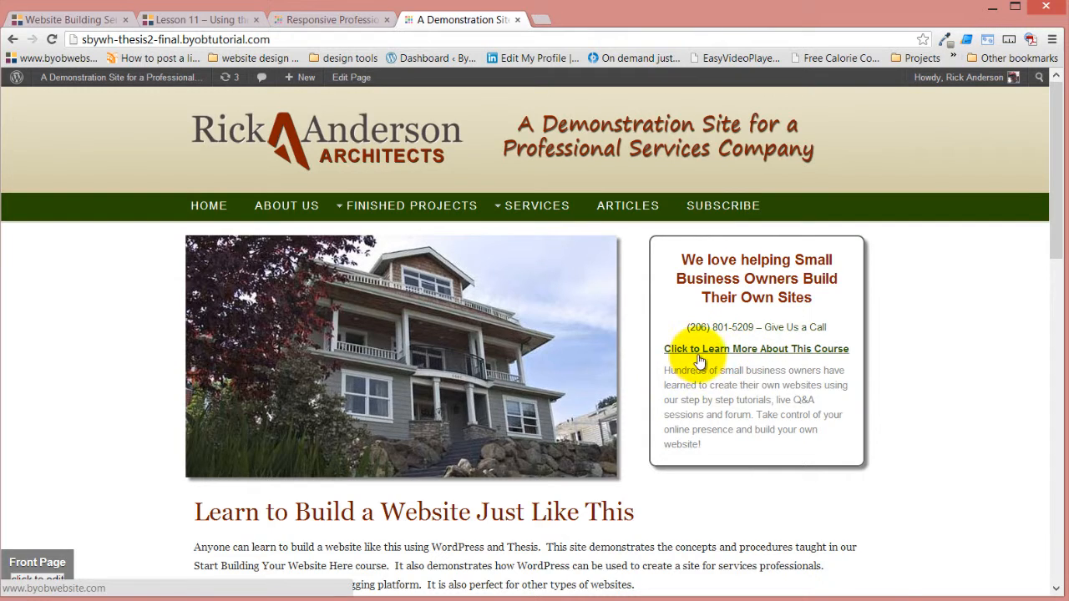
scroll(719, 346, down, 1)
scroll(714, 345, up, 1)
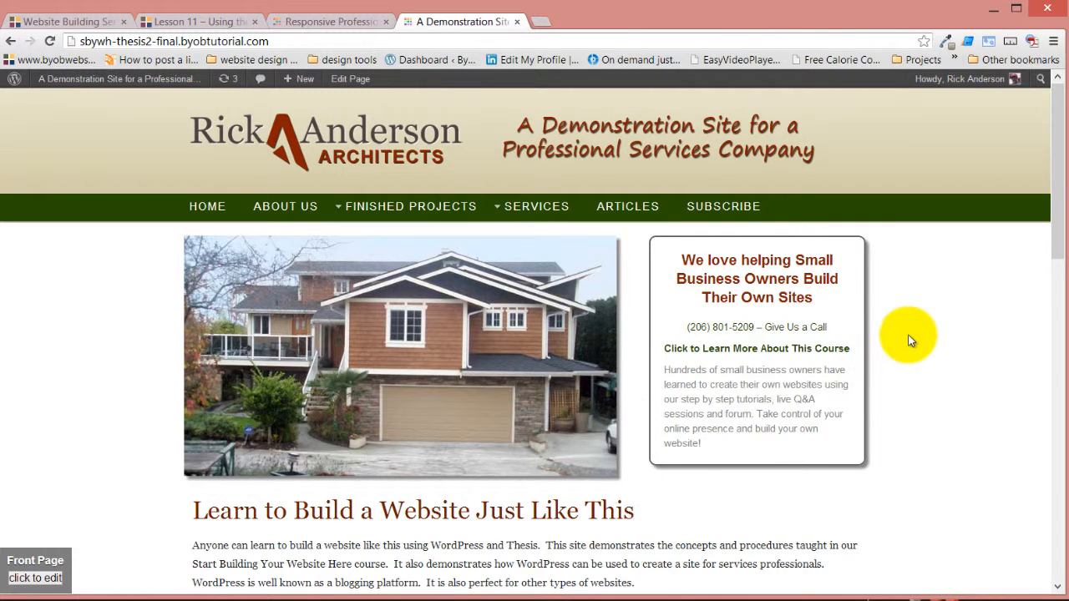
scroll(910, 336, down, 6)
scroll(909, 335, down, 3)
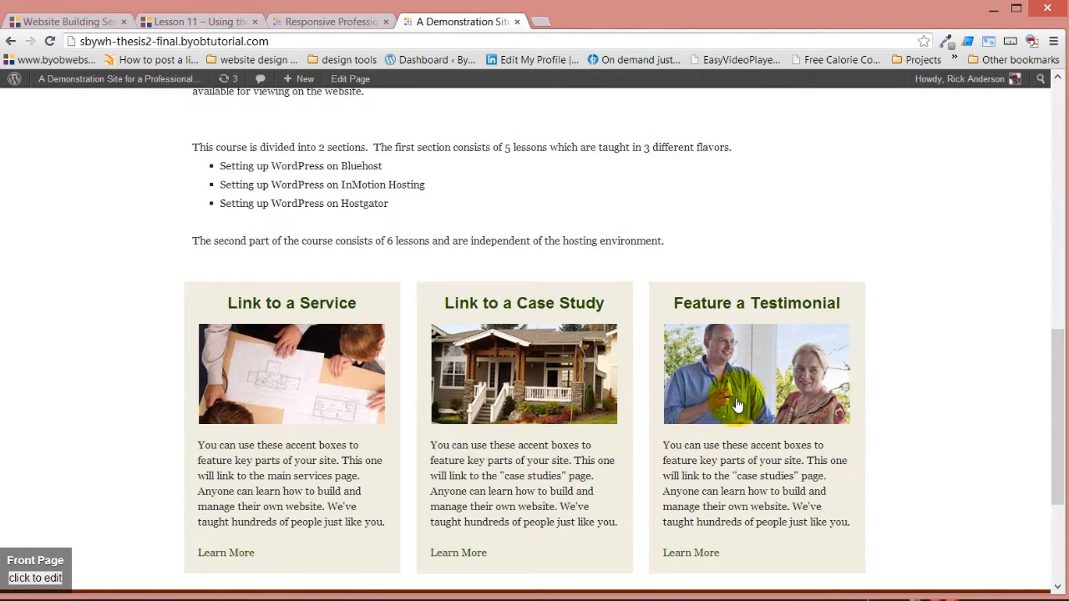
scroll(912, 327, down, 2)
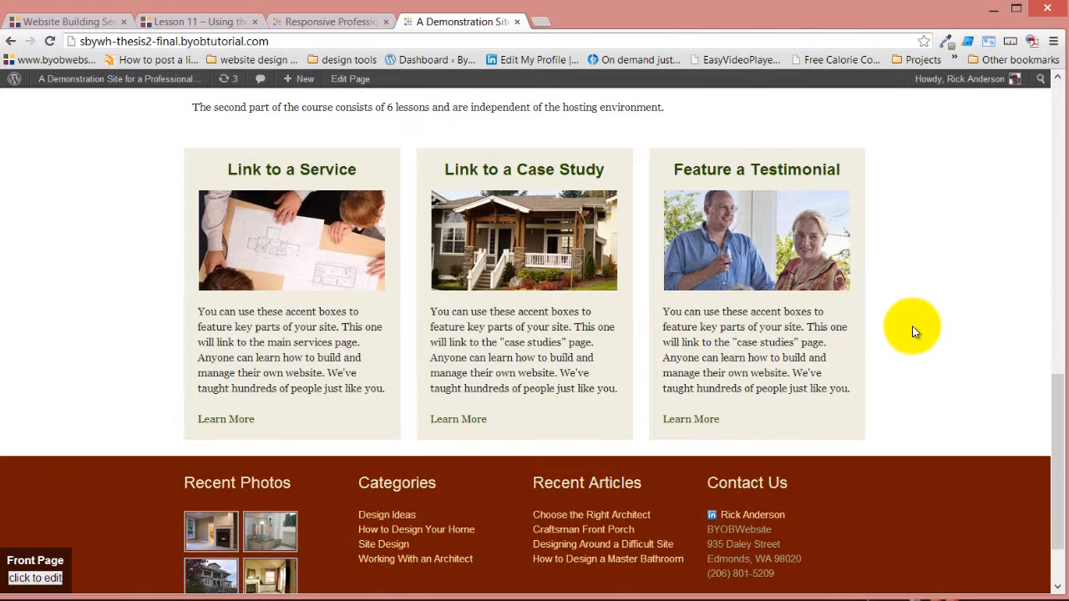
scroll(913, 319, down, 1)
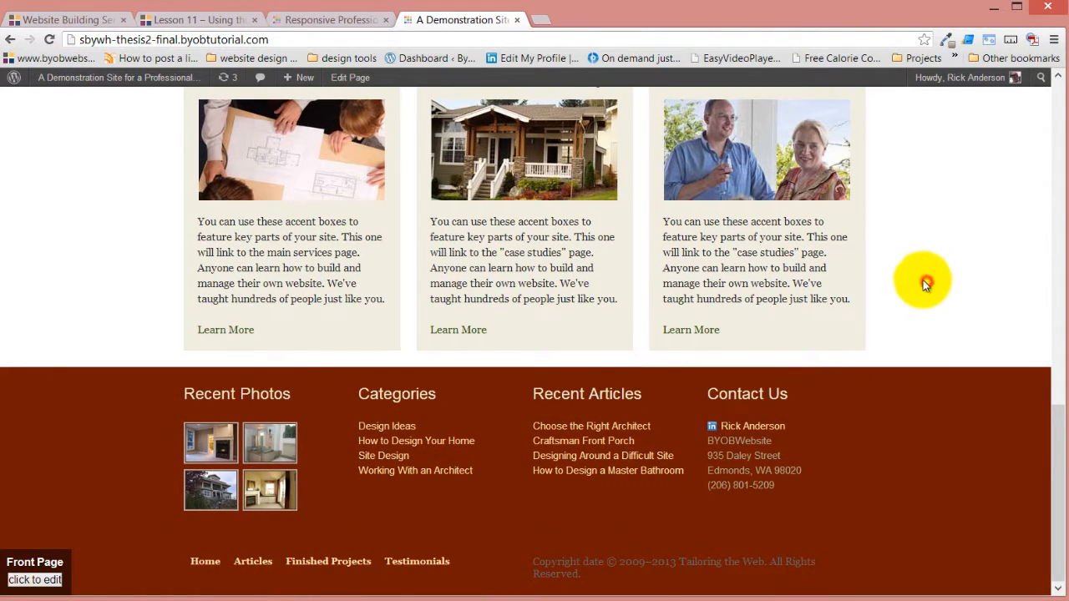
scroll(927, 280, up, 6)
scroll(929, 274, up, 5)
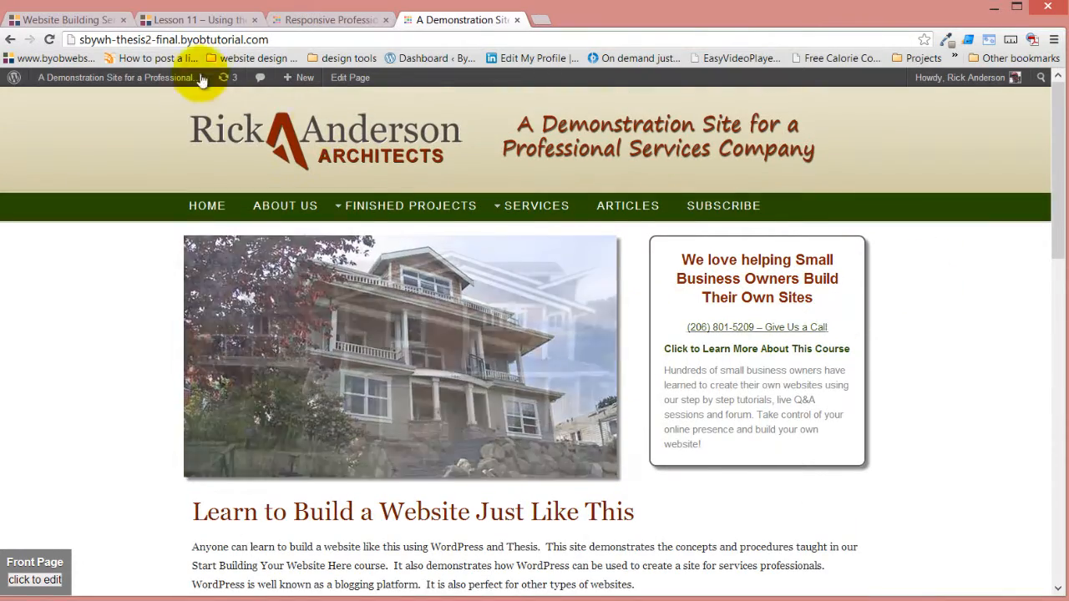
scroll(192, 134, down, 1)
scroll(71, 269, up, 1)
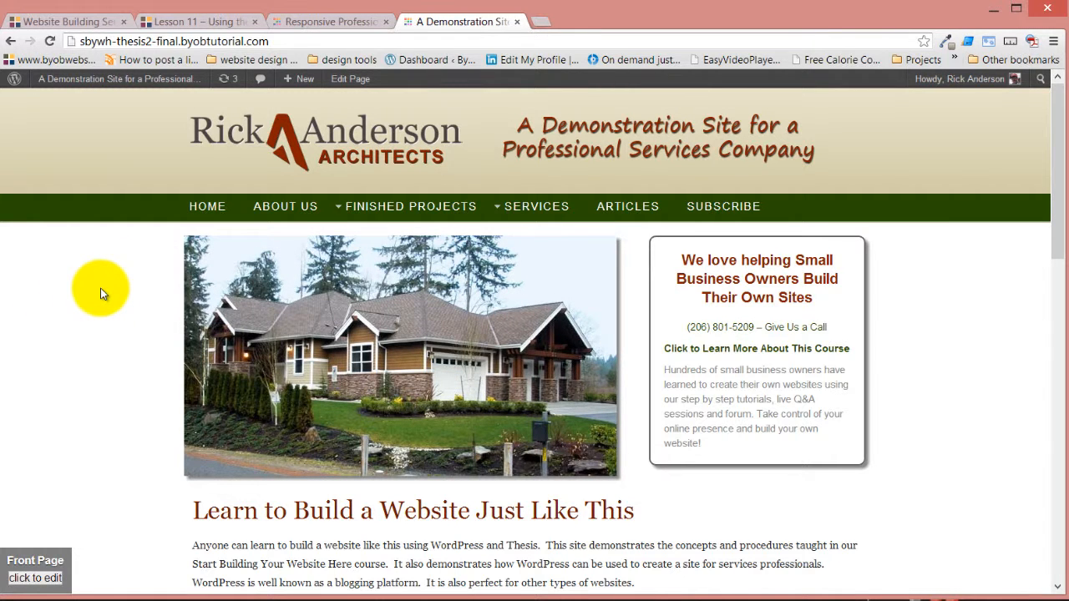
scroll(101, 287, down, 5)
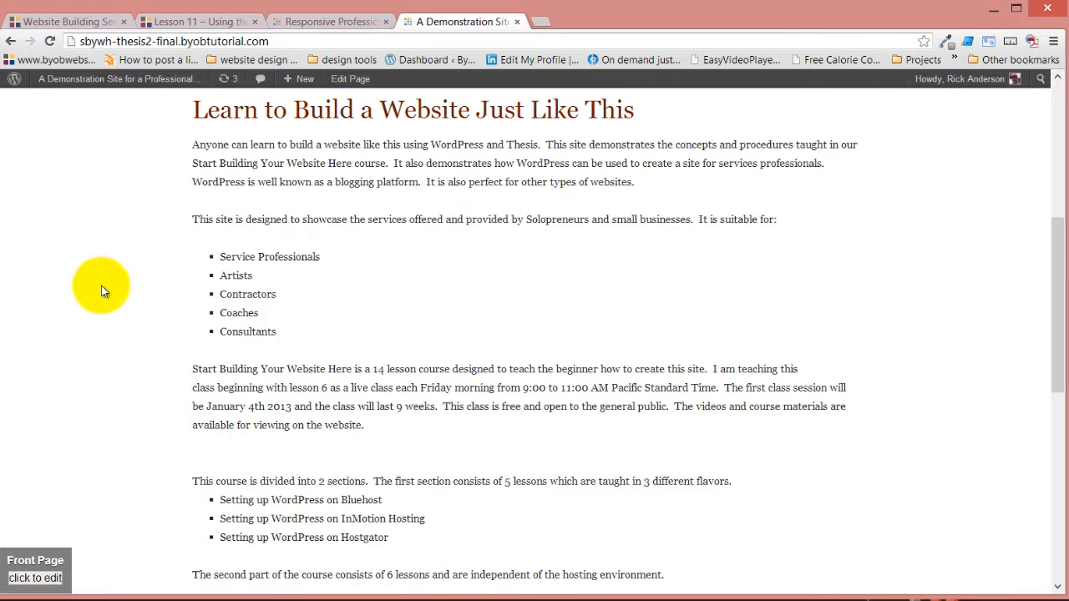
scroll(102, 285, down, 7)
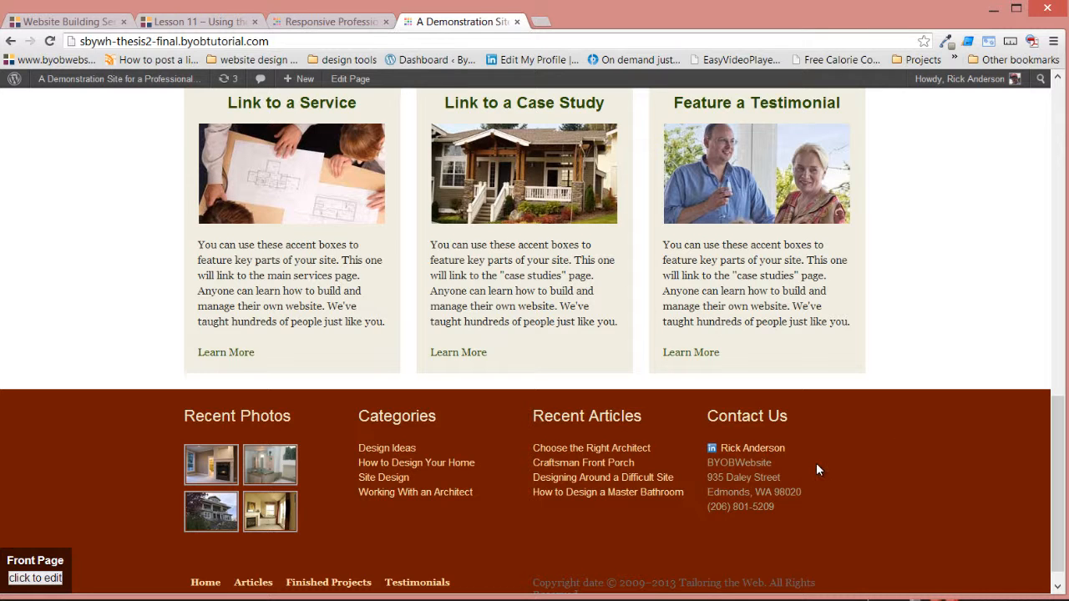
- Examine the lesson site's front page, including its empty widget areas and the hard-to-read contact heading in the footer
click(299, 20)
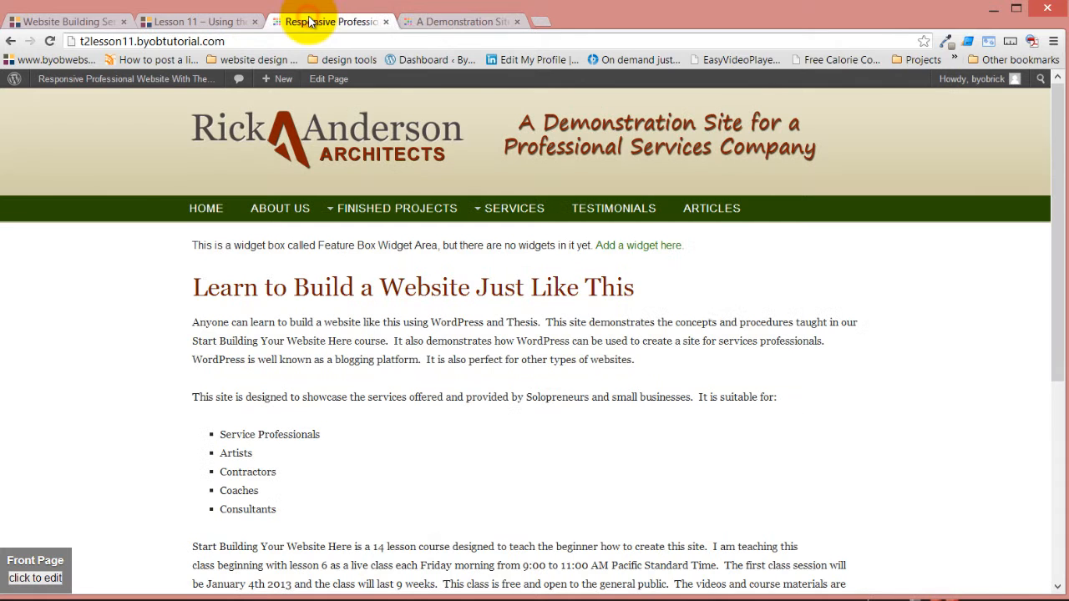
scroll(139, 259, down, 4)
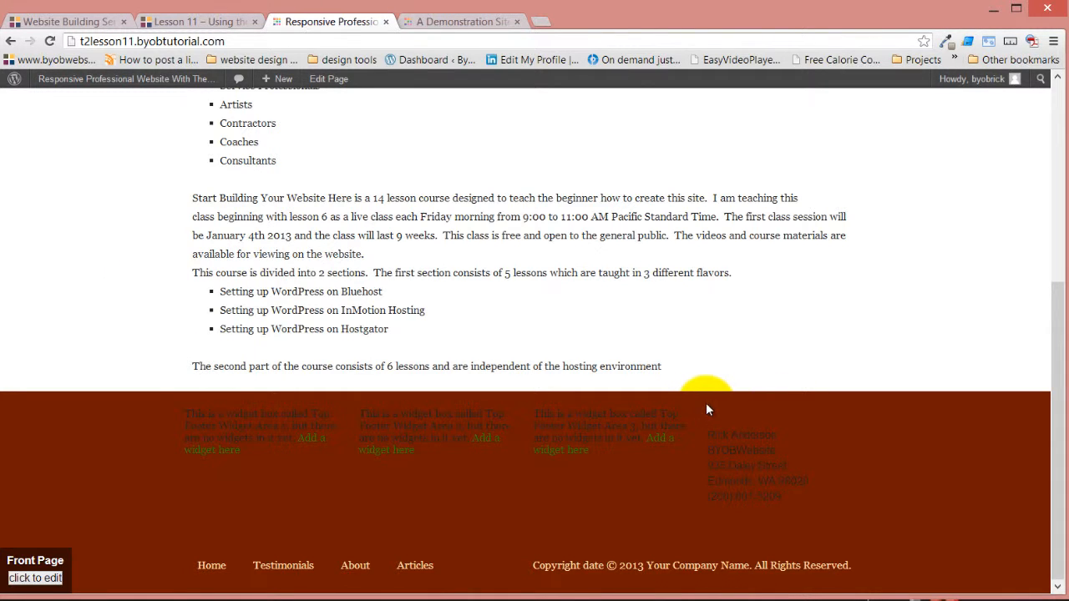
drag(707, 409, 866, 424)
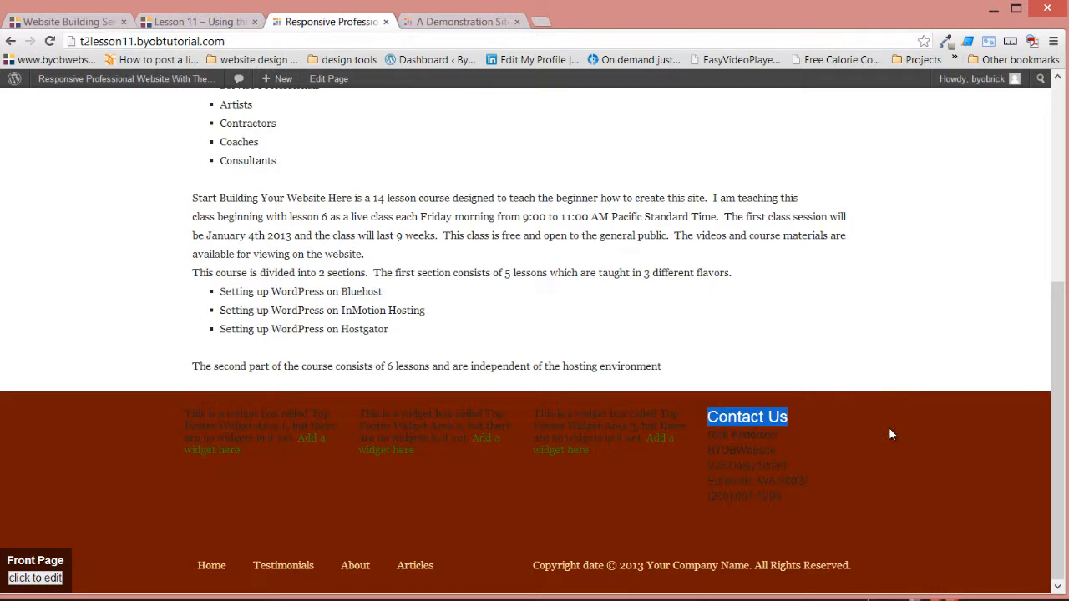
click(890, 434)
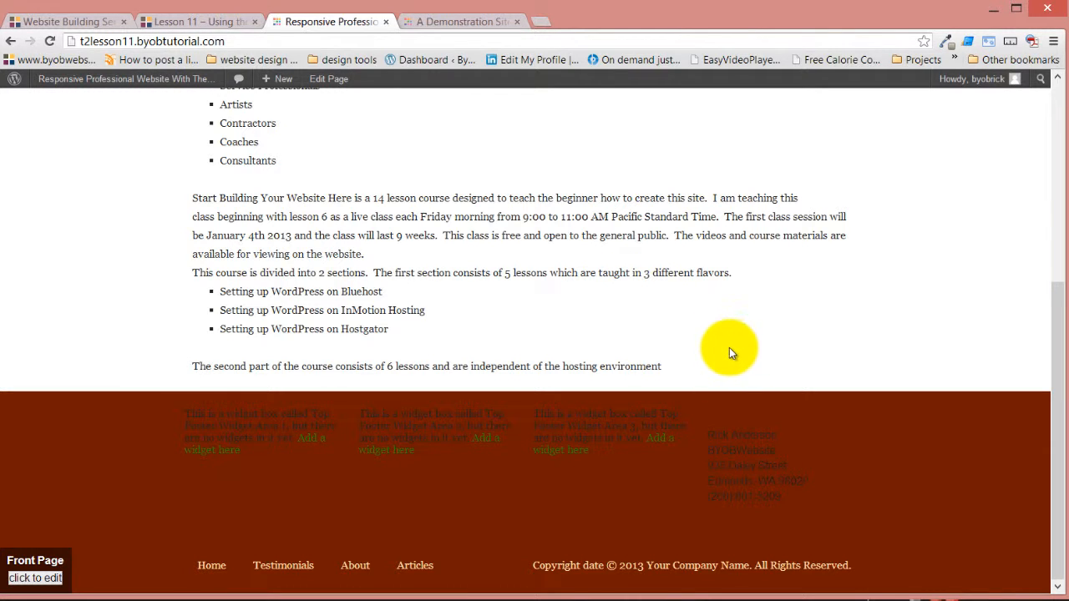
scroll(656, 313, up, 4)
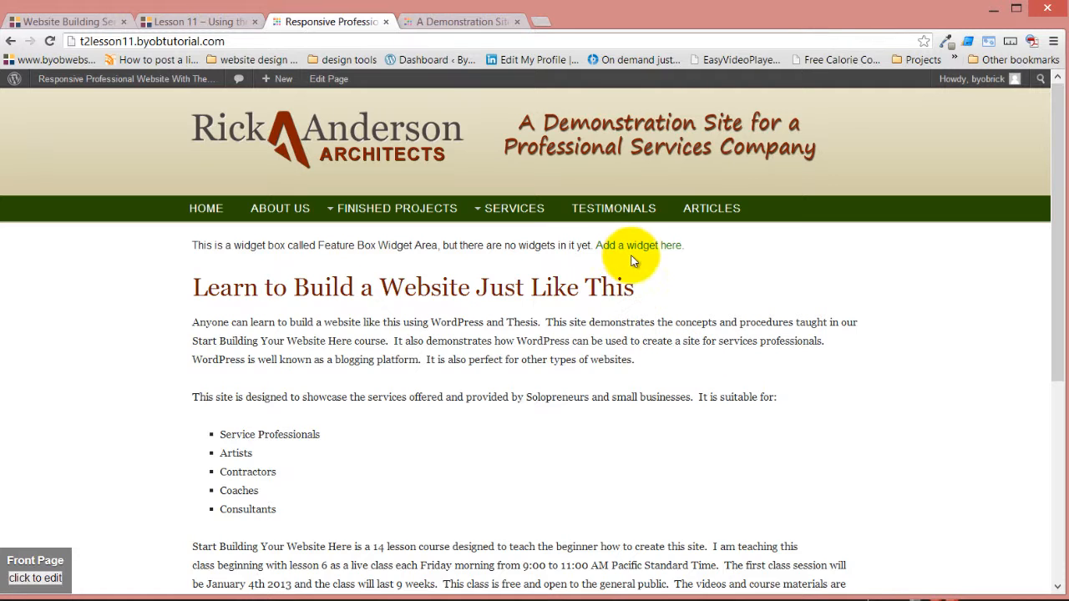
- Open the Thesis Skin Editor from the lesson site's WordPress dashboard
click(208, 25)
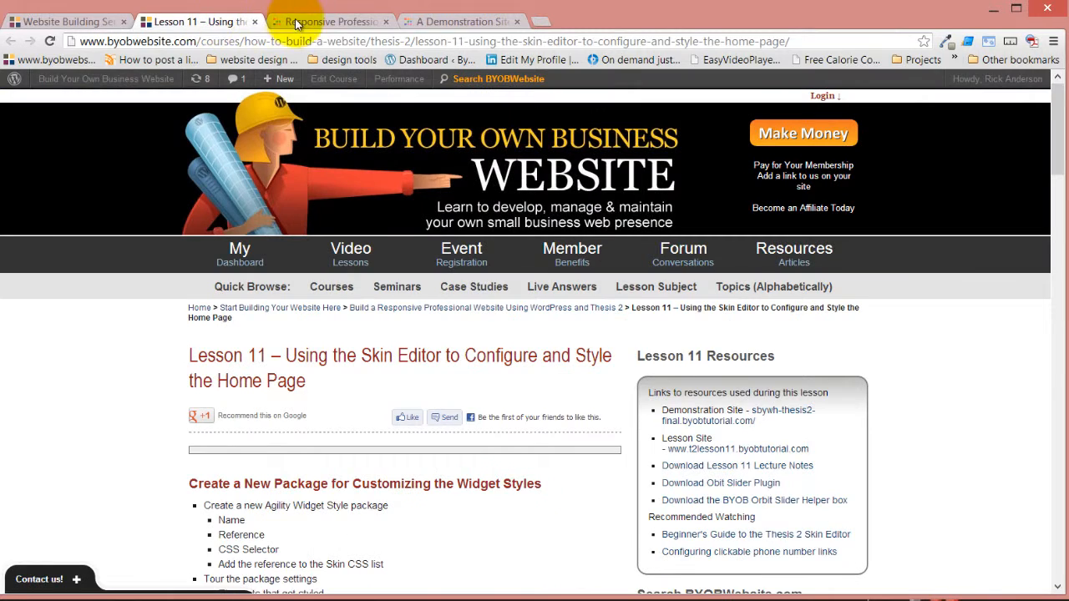
click(303, 25)
mouse_move(142, 80)
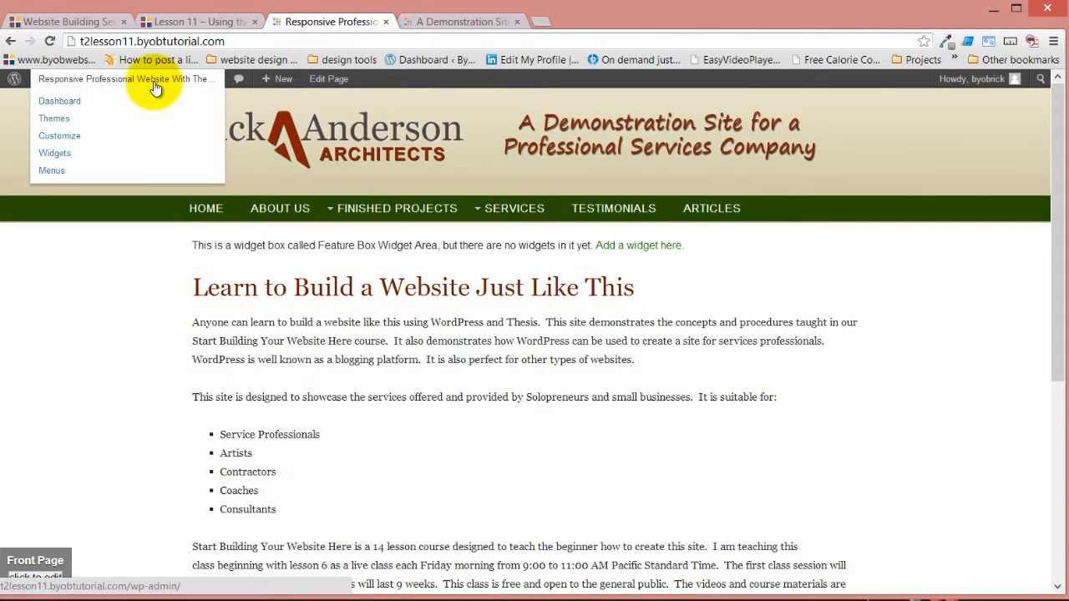
click(78, 104)
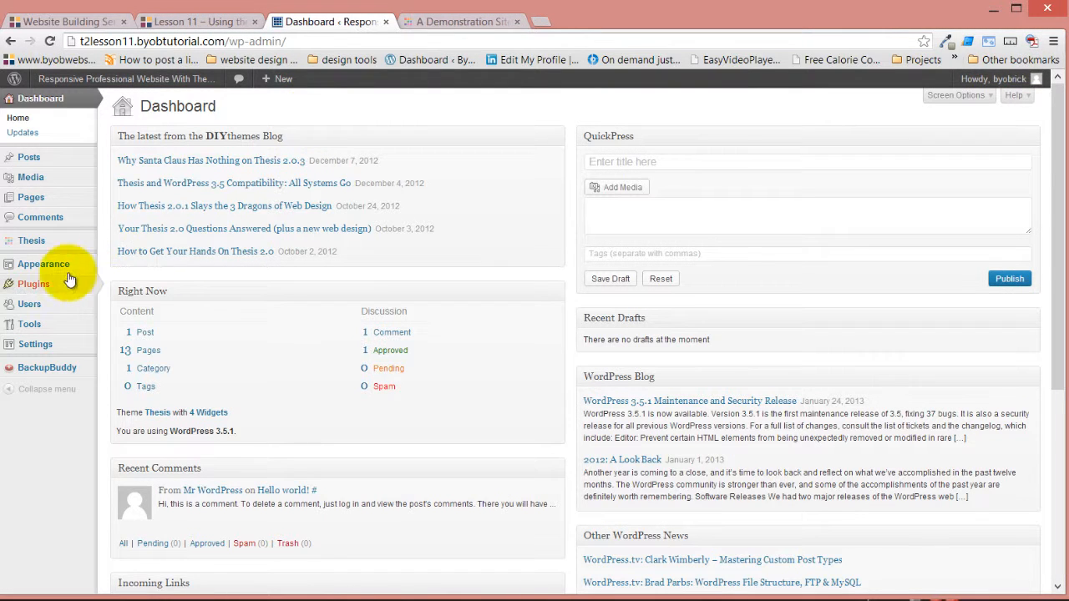
mouse_move(50, 246)
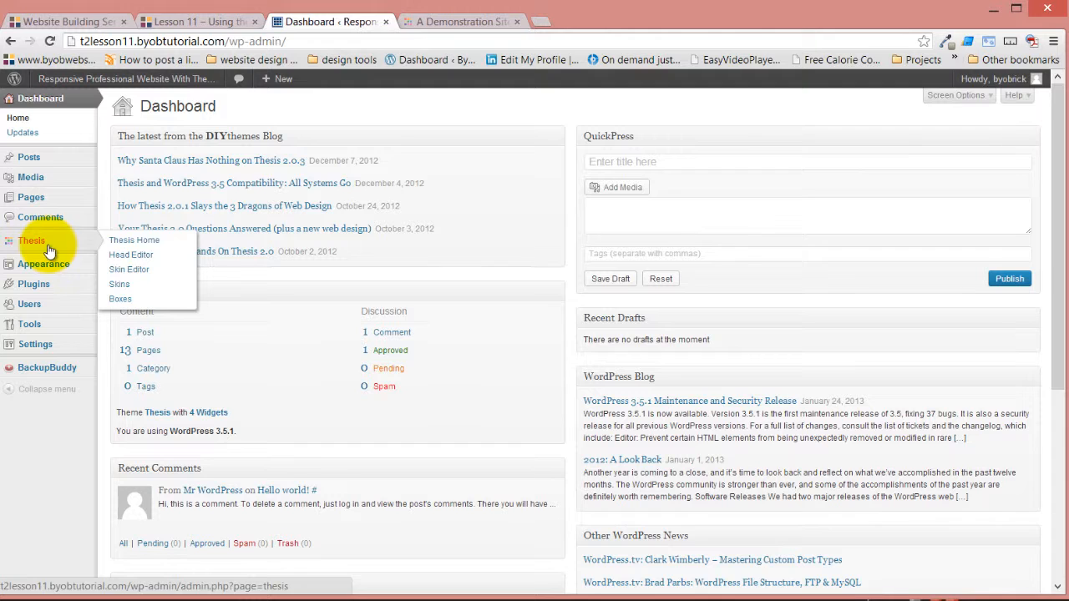
click(129, 271)
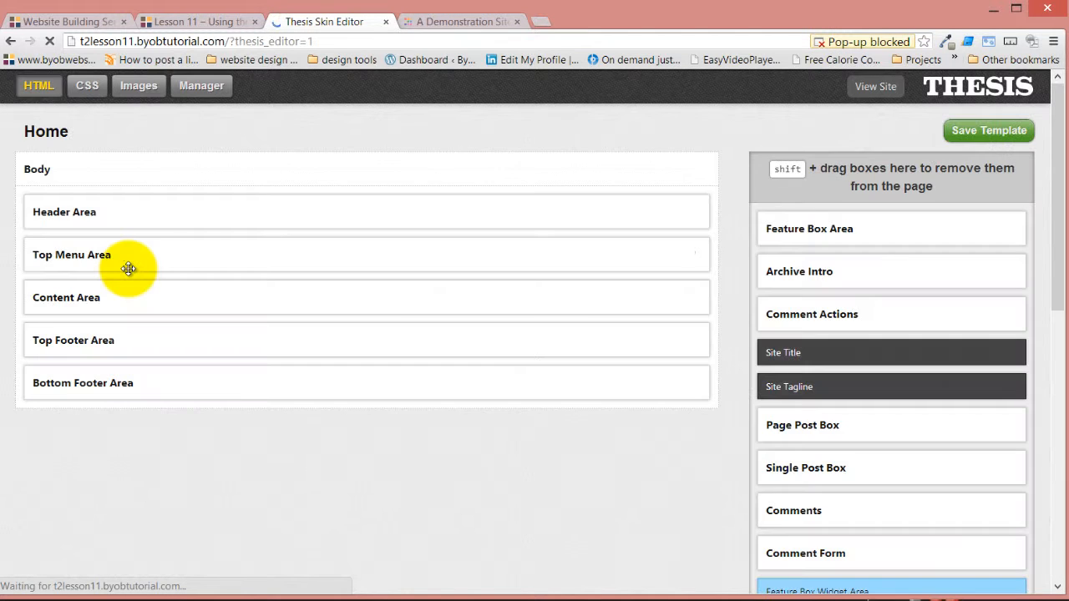
- Always allow pop-ups from t2lesson11.byobtutorial.com and reload the Skin Editor so its canvas window opens
click(862, 41)
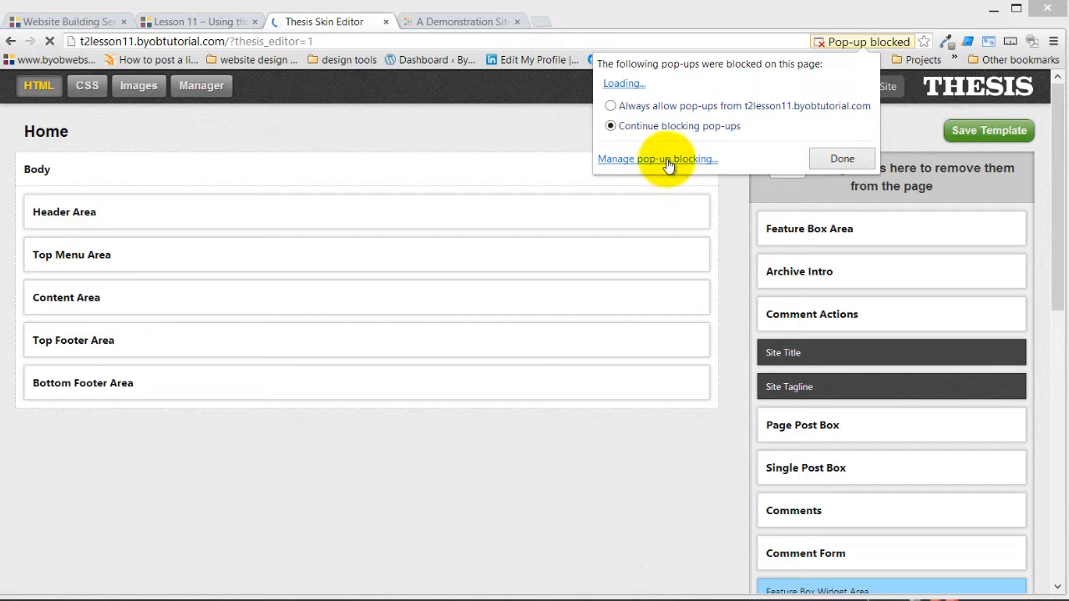
click(628, 106)
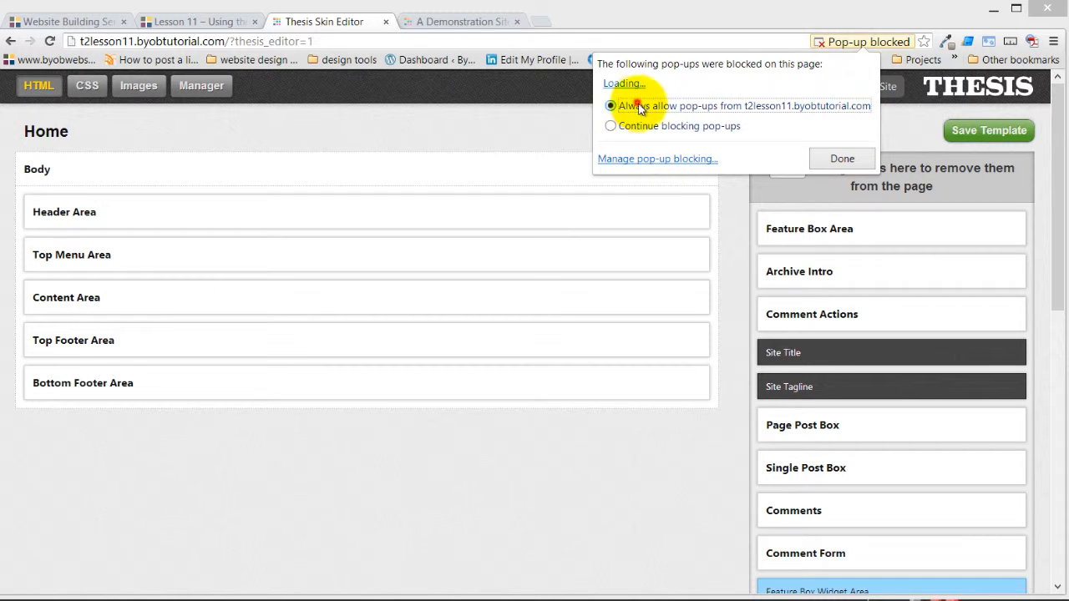
click(844, 159)
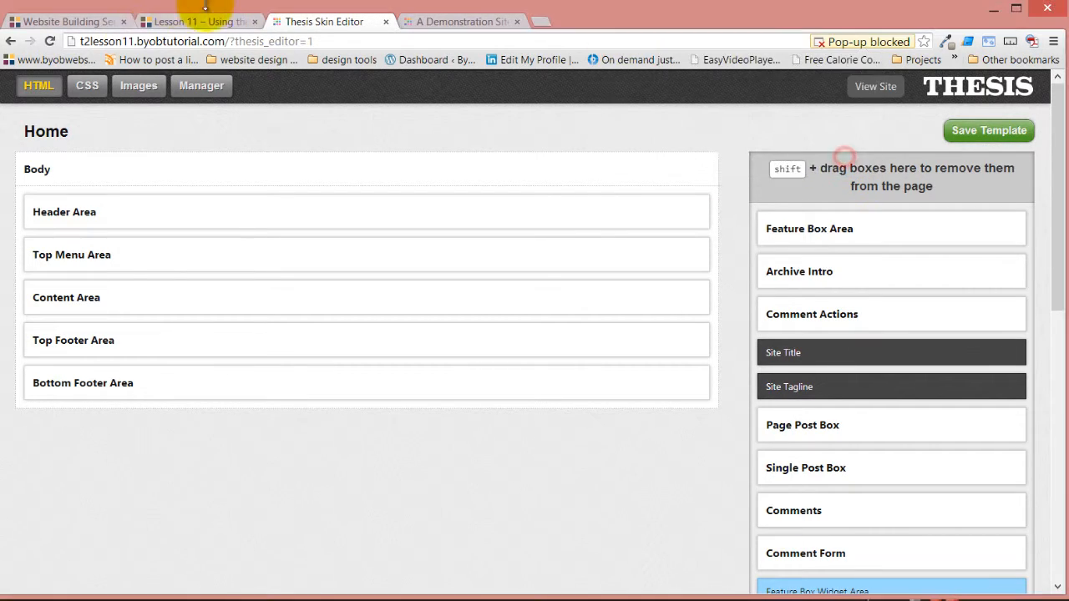
click(51, 41)
click(52, 41)
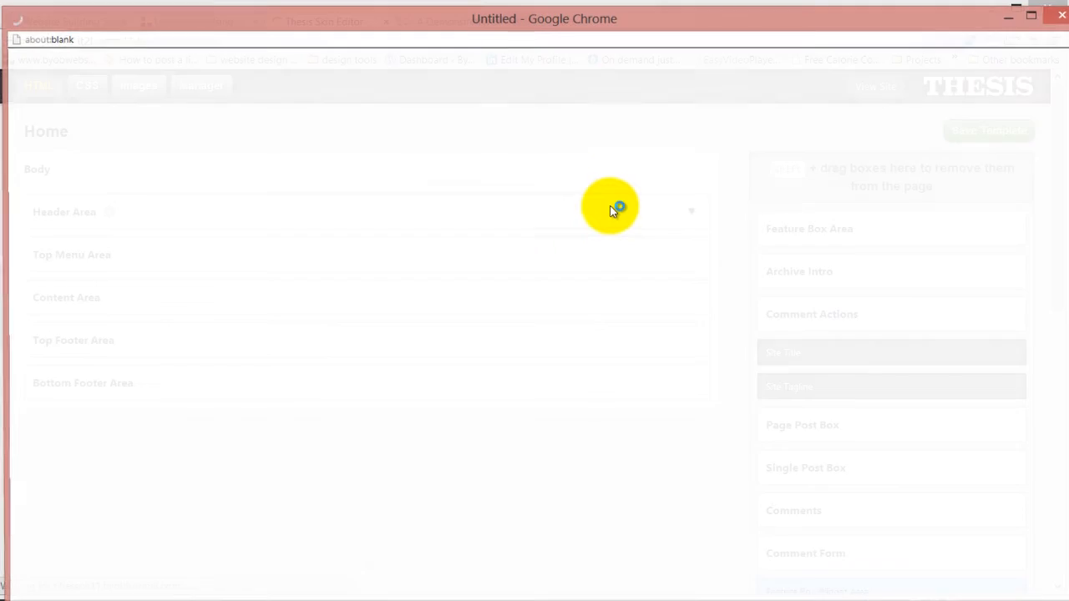
- Move the canvas window lower, look over the front page in it, and return to the Skin Editor
drag(618, 29, 609, 157)
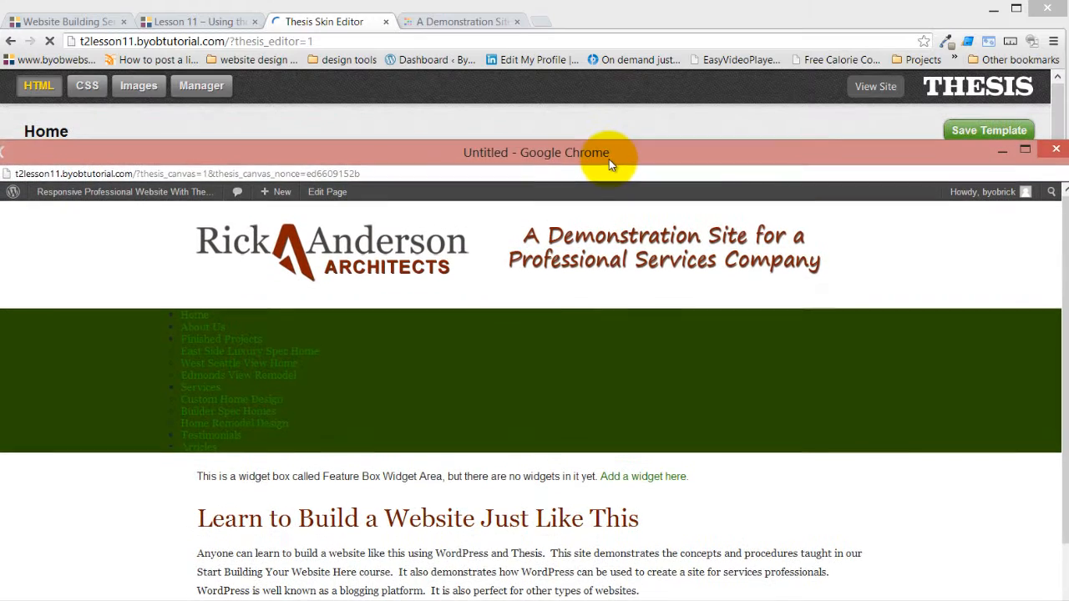
scroll(693, 526, down, 4)
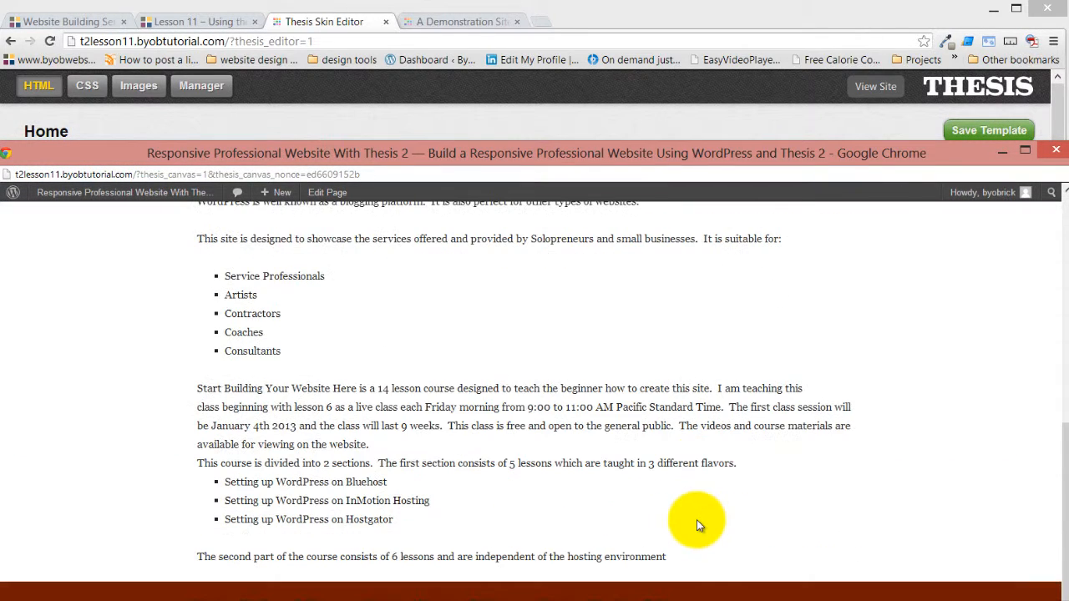
scroll(697, 518, up, 4)
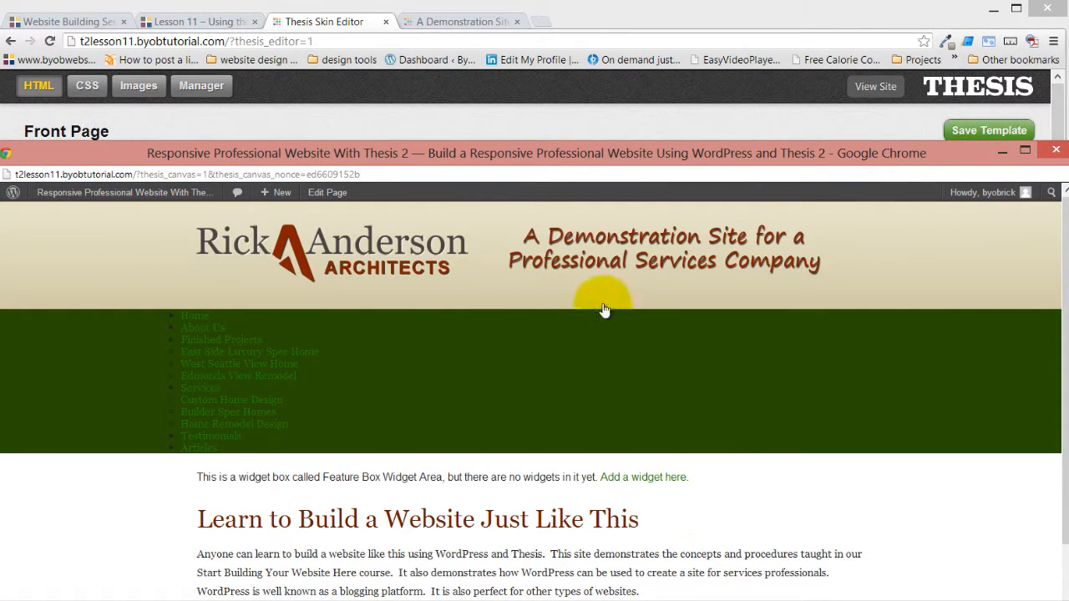
click(691, 129)
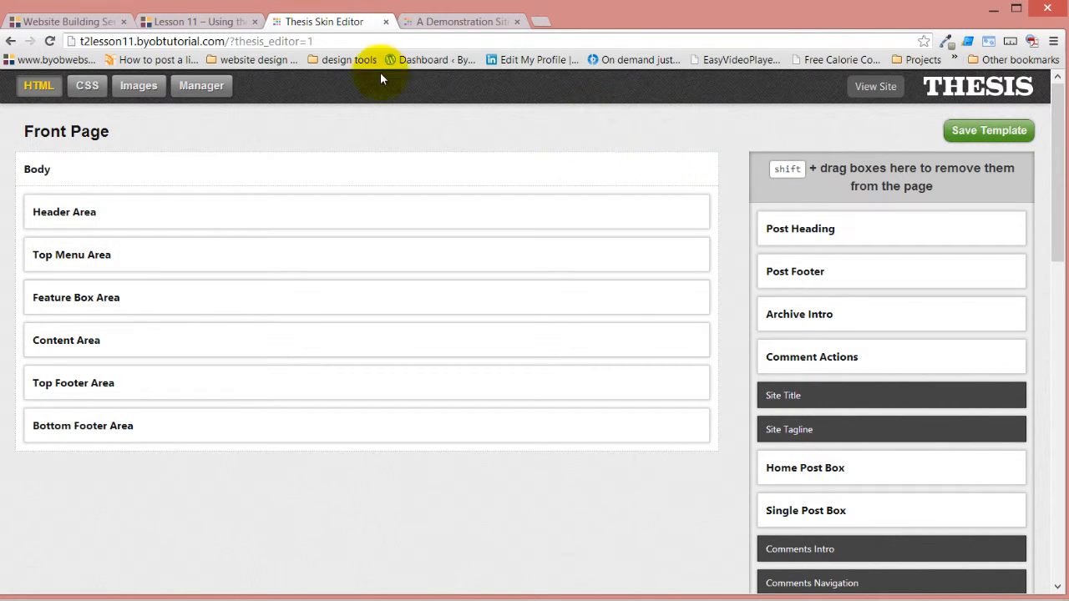
- Show the skin's CSS and review the package types available to add
click(88, 87)
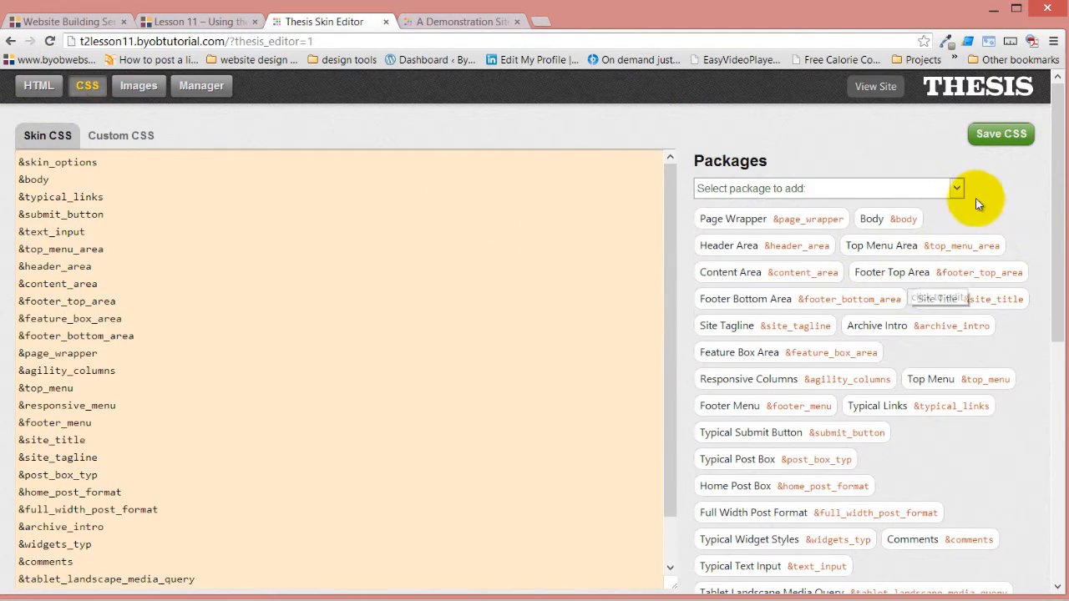
click(888, 190)
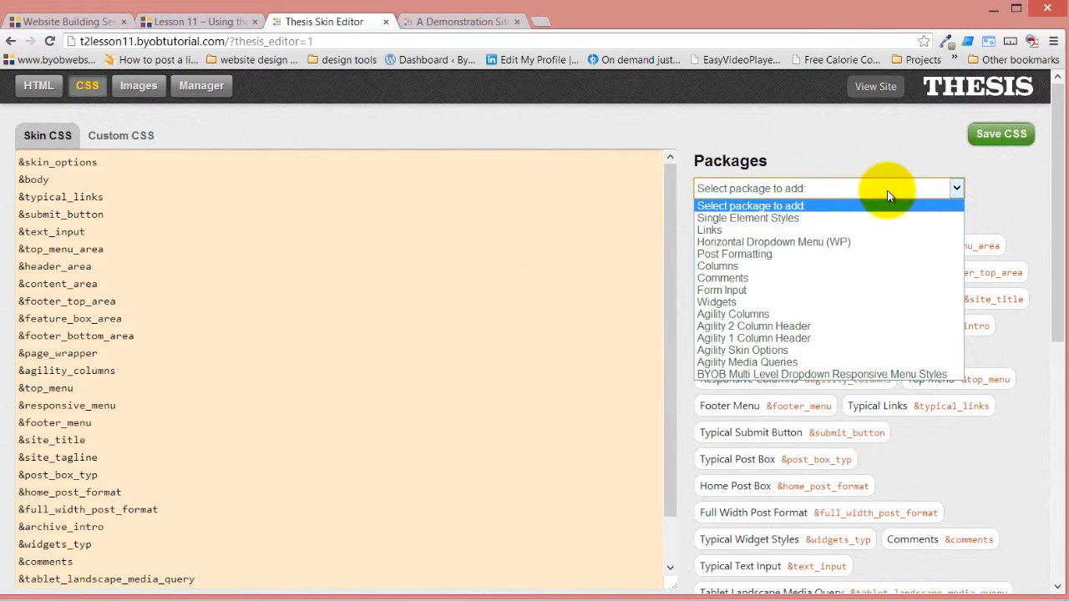
click(778, 131)
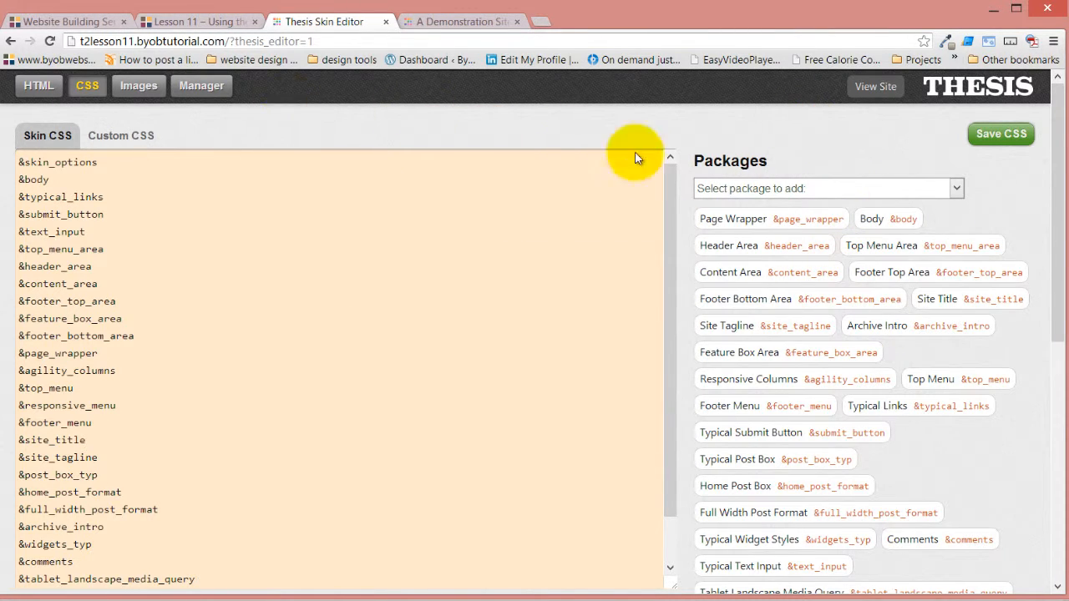
- Update the BYOB Agility Nude skin from the Thesis skin selection page and finish the update
click(956, 87)
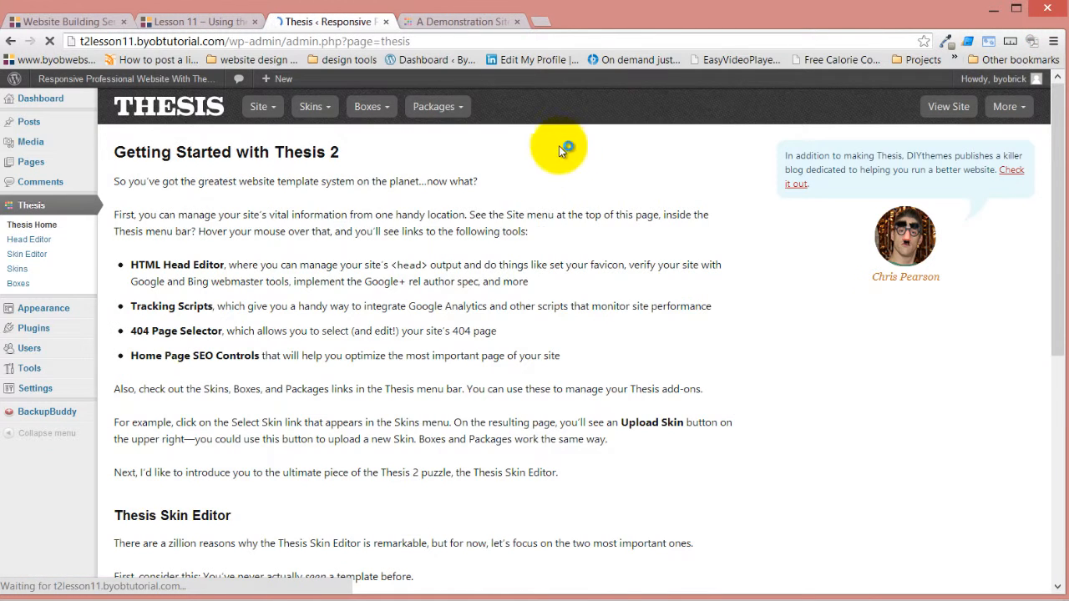
mouse_move(320, 104)
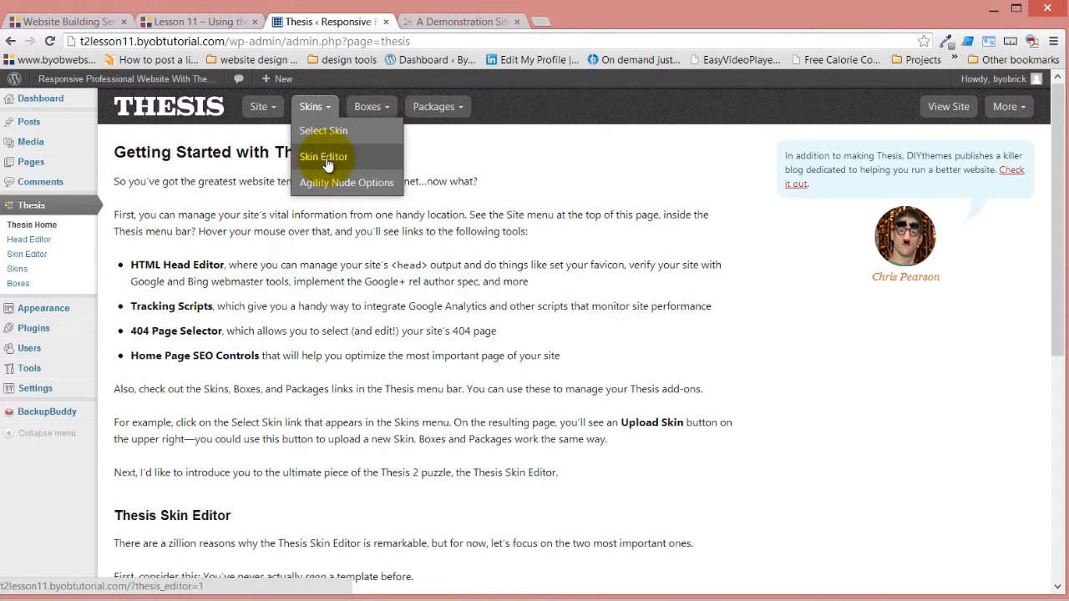
click(329, 132)
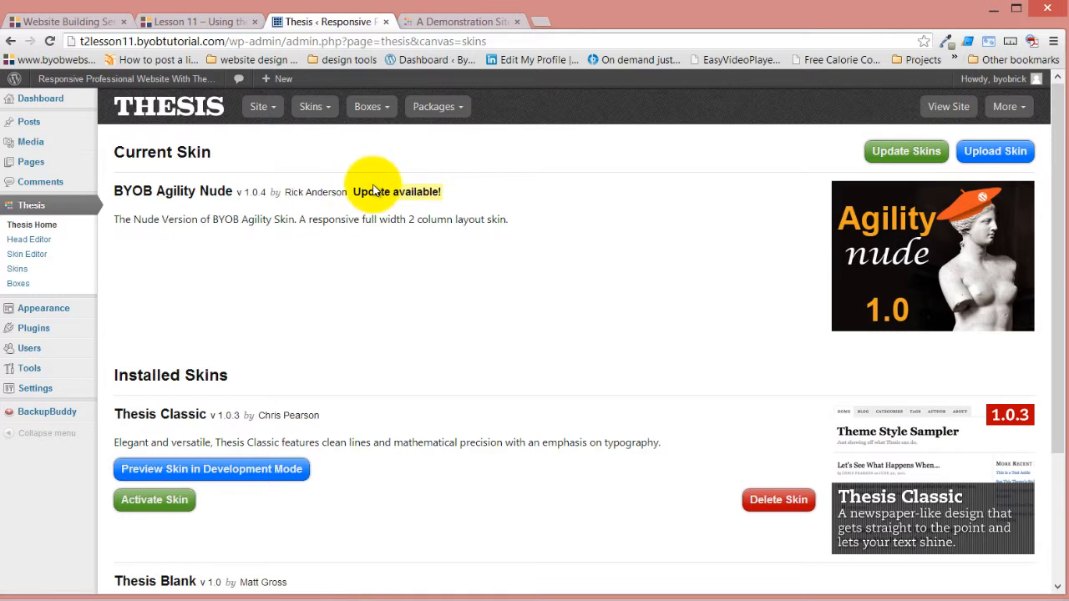
click(907, 149)
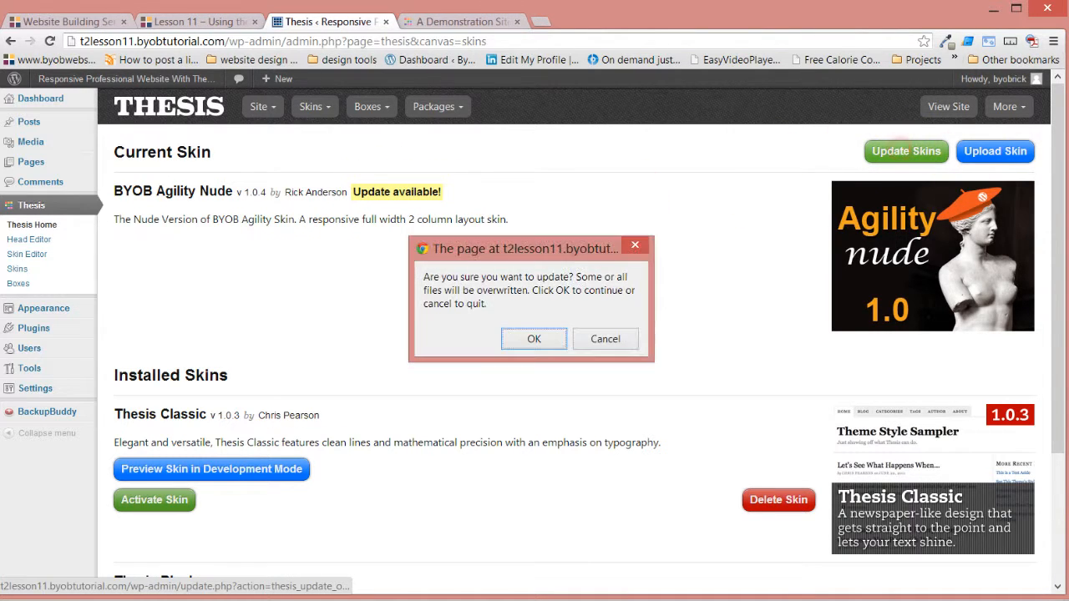
click(539, 337)
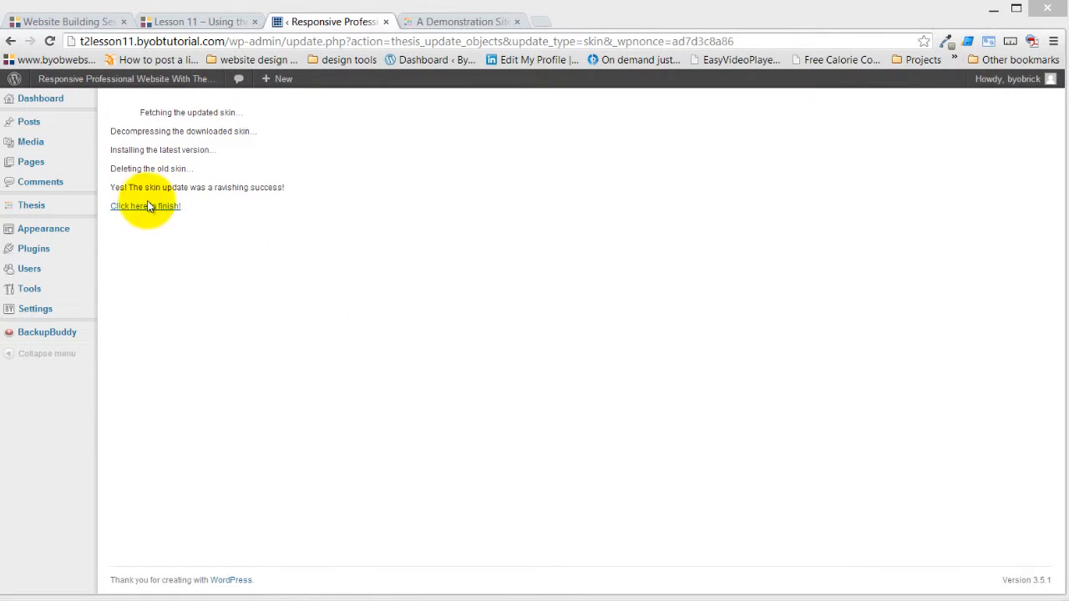
click(144, 207)
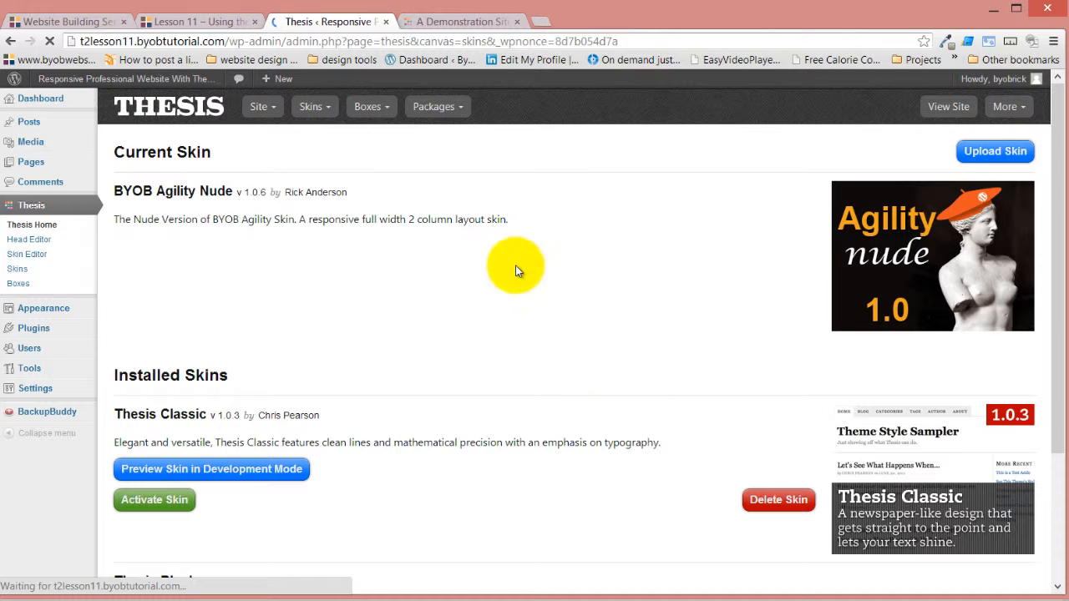
- Reopen the Thesis Skin Editor and show the updated skin's CSS
mouse_move(317, 105)
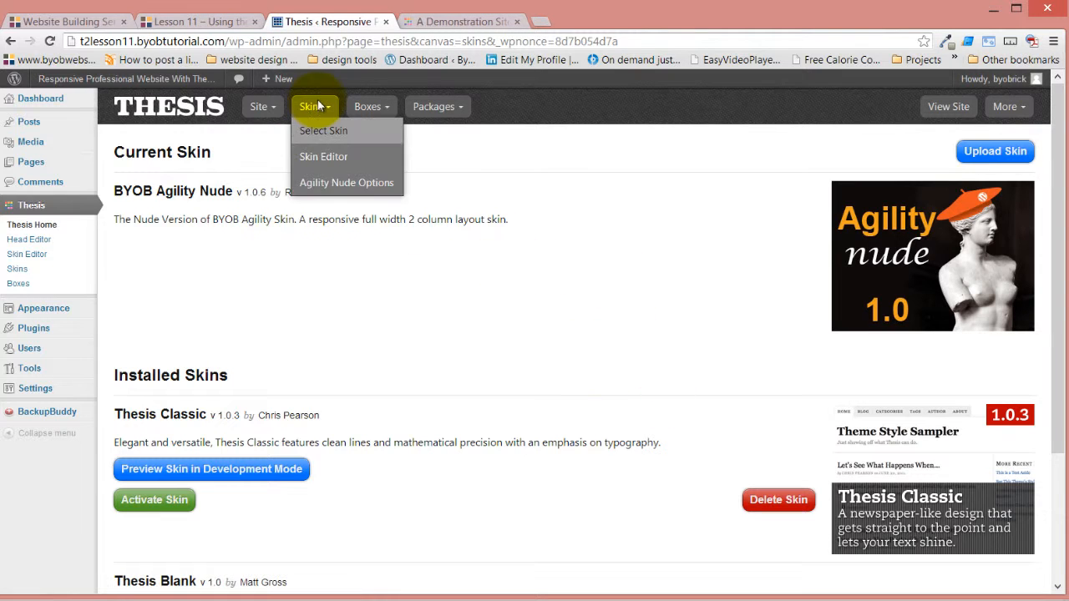
click(324, 157)
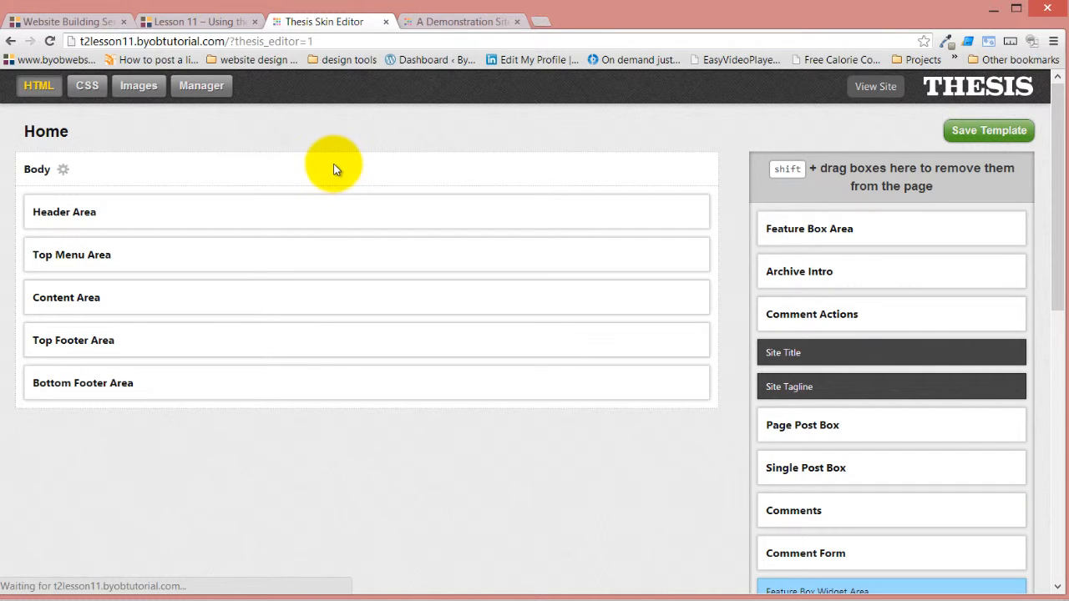
click(87, 85)
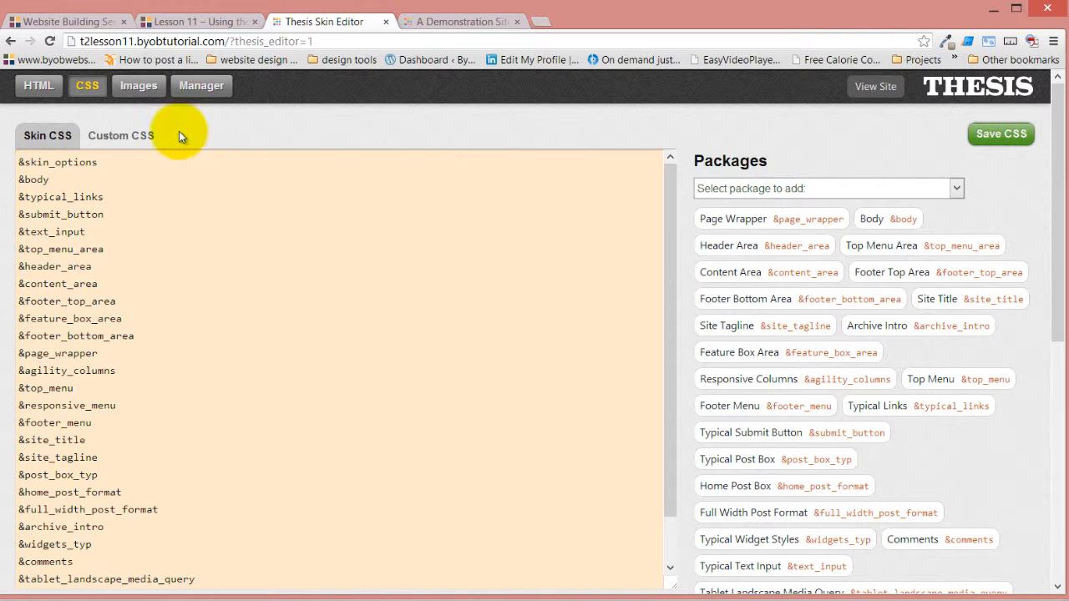
- Add a new Agility Widget Styles package and name it Footer Widgets
click(887, 190)
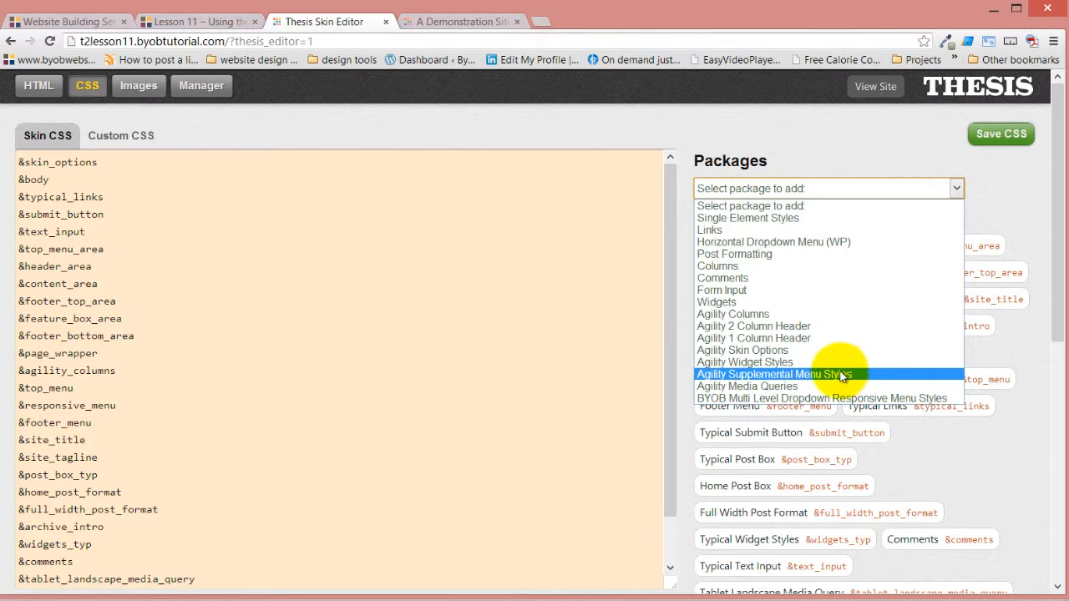
click(771, 365)
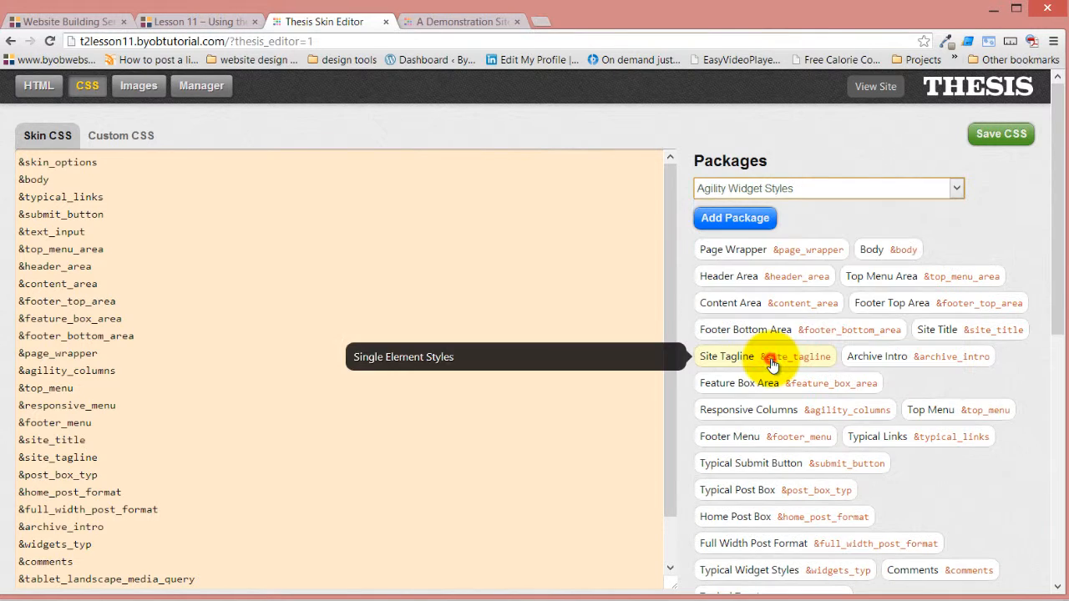
click(749, 231)
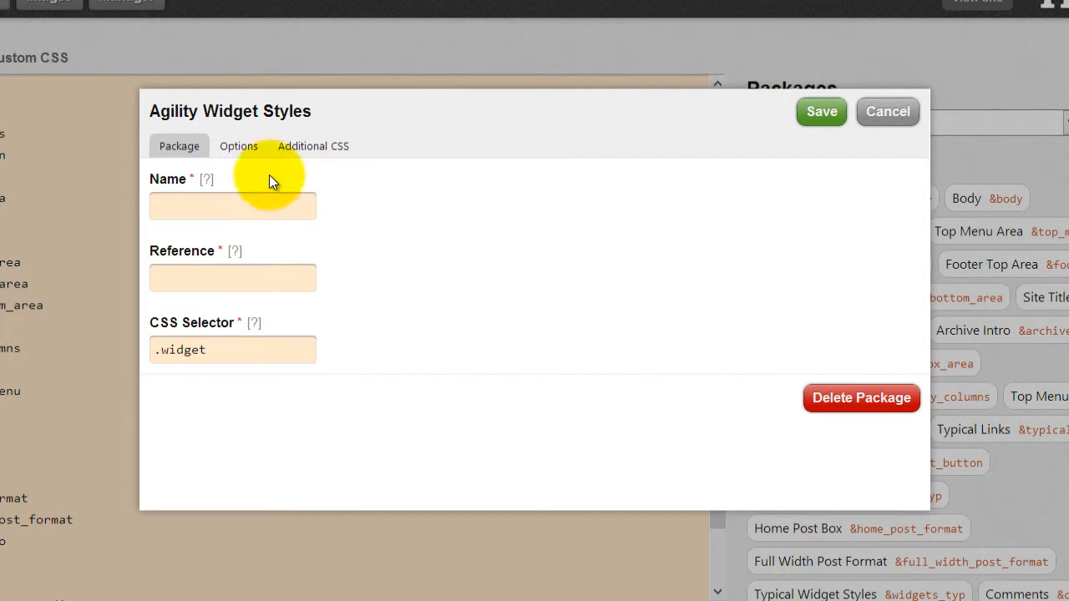
click(205, 205)
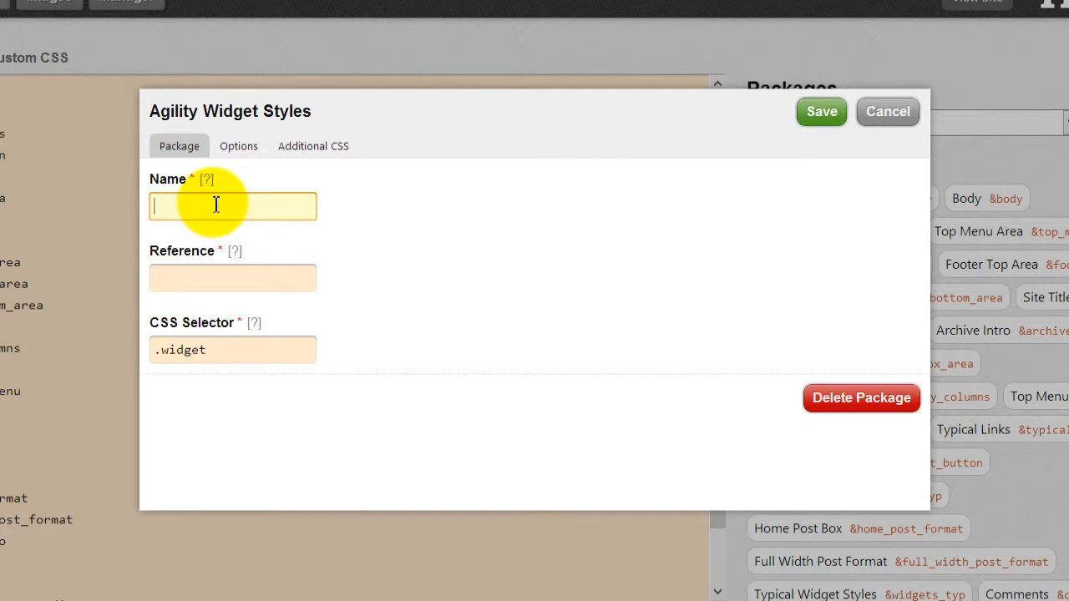
text(Footer Widgets)
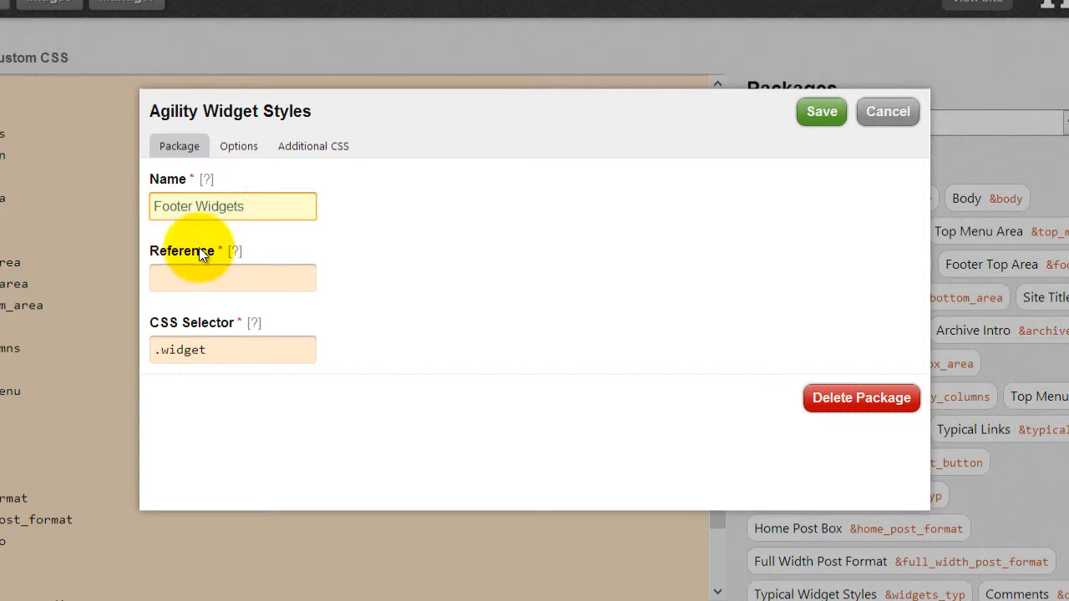
- Set the Footer Widgets package's reference to footer_widgets, copy the reference, and save the package
click(181, 282)
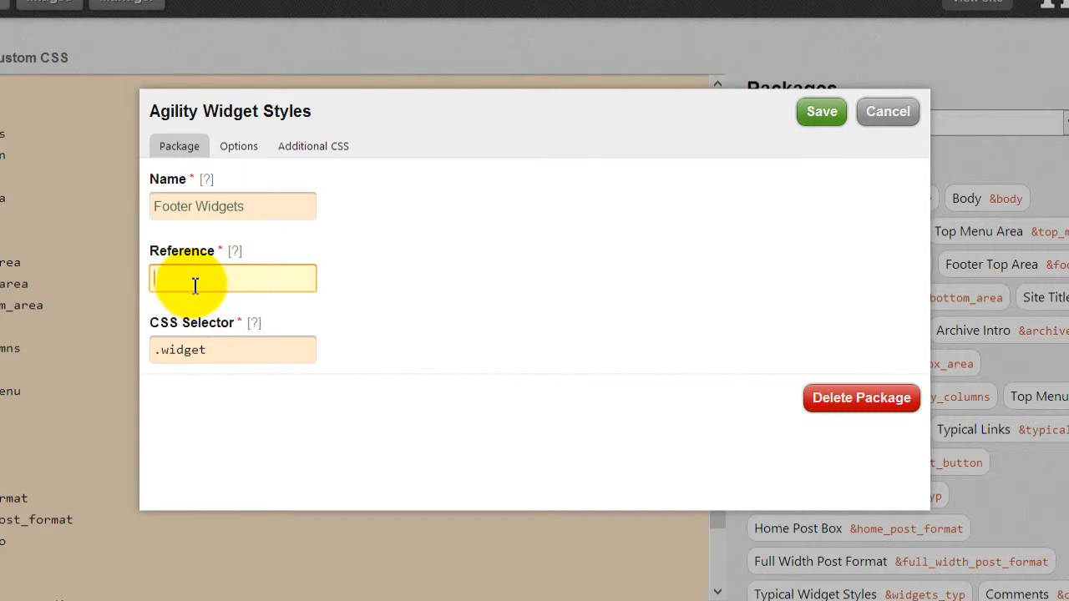
text(foo)
key(BackSpace)
key(BackSpace)
key(BackSpace)
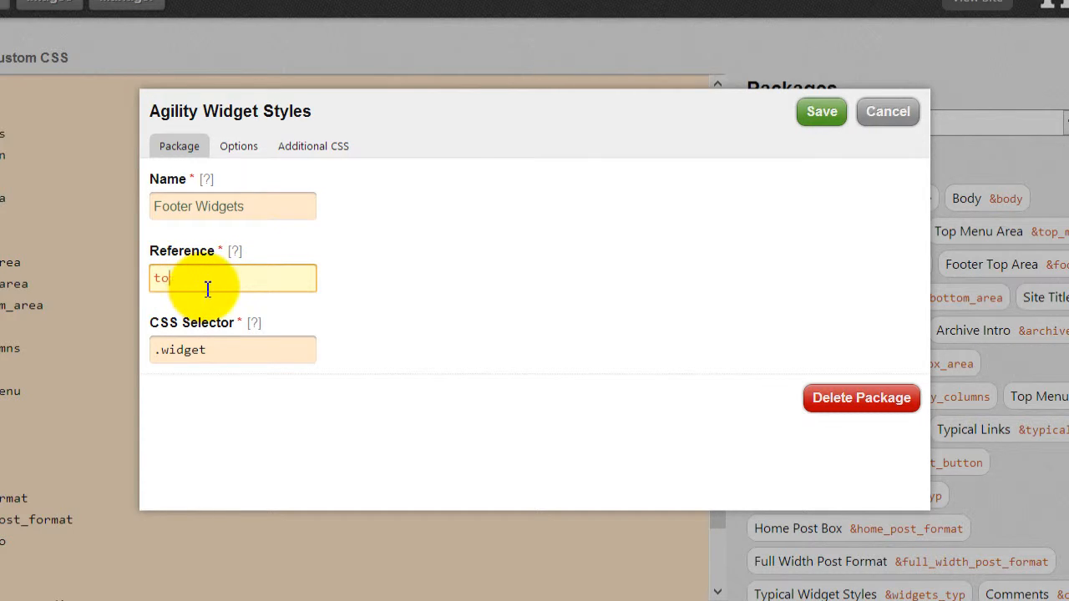
text(footer)
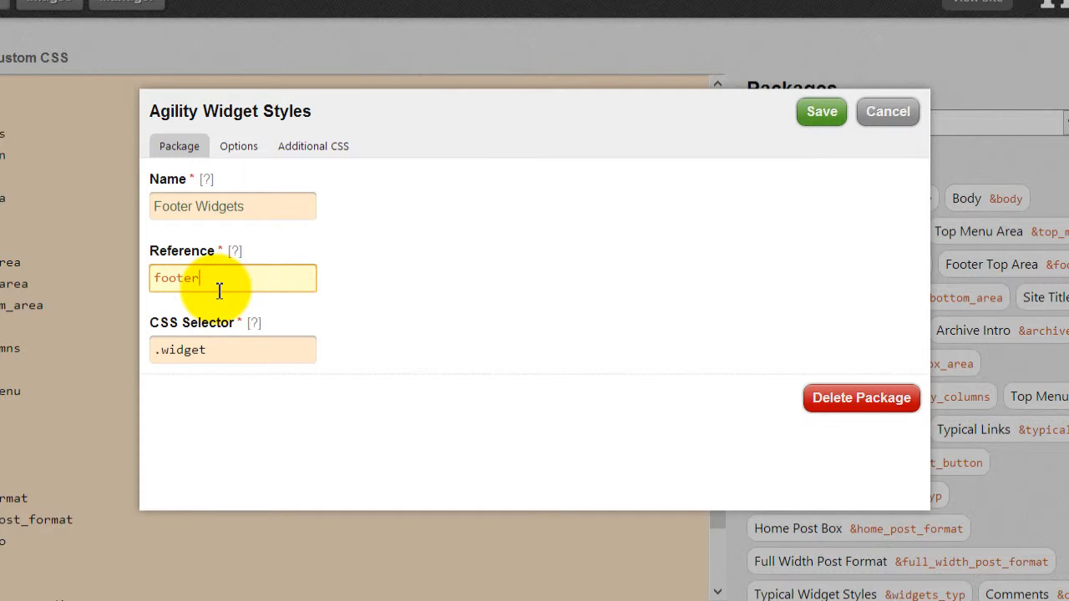
text(_widgets)
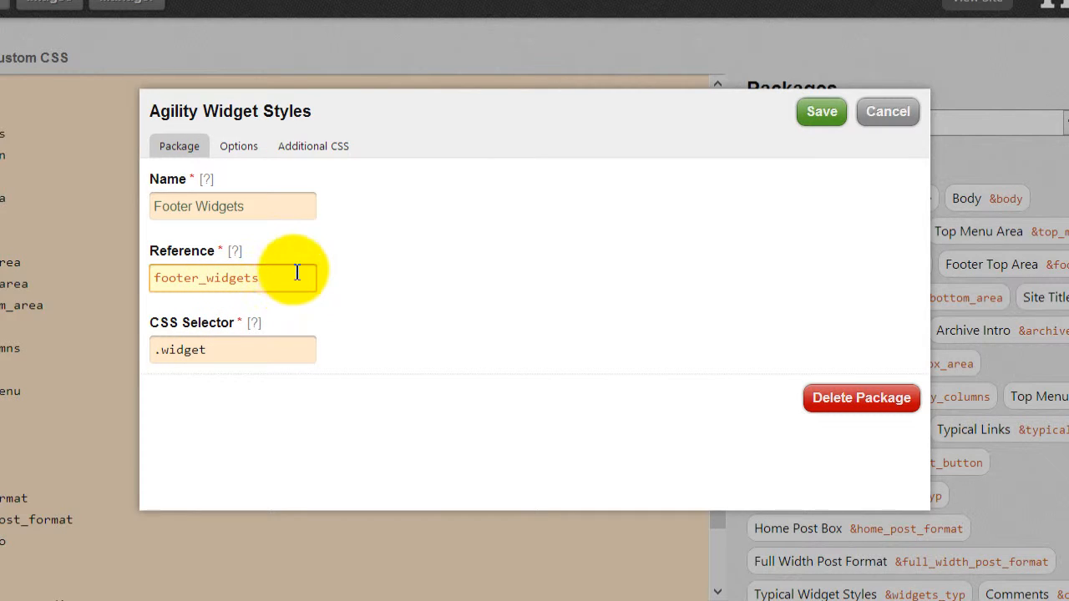
drag(297, 281, 118, 273)
key(ctrl+c)
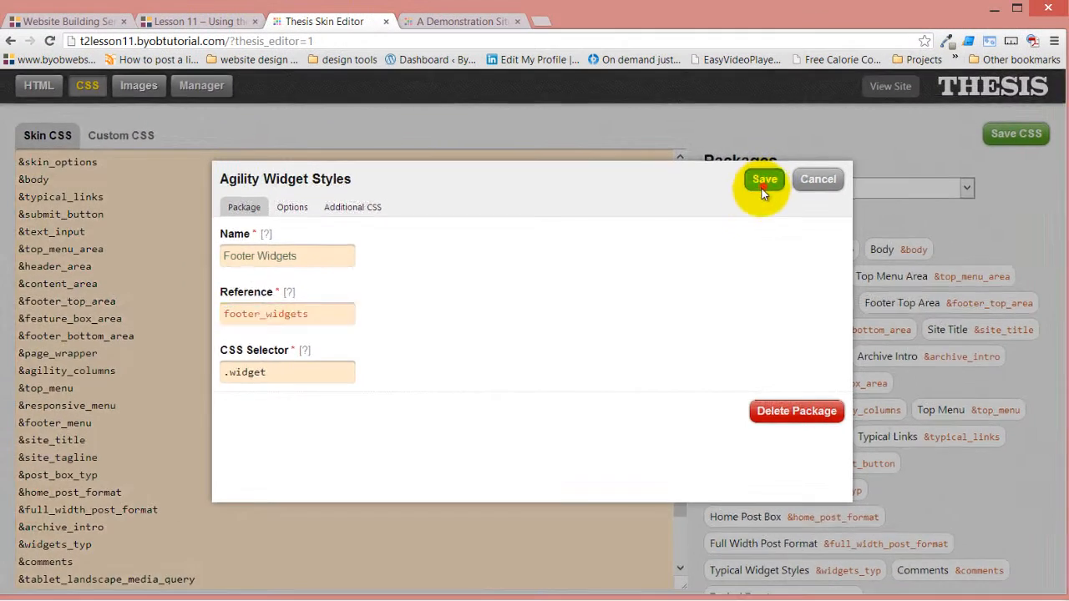
click(822, 111)
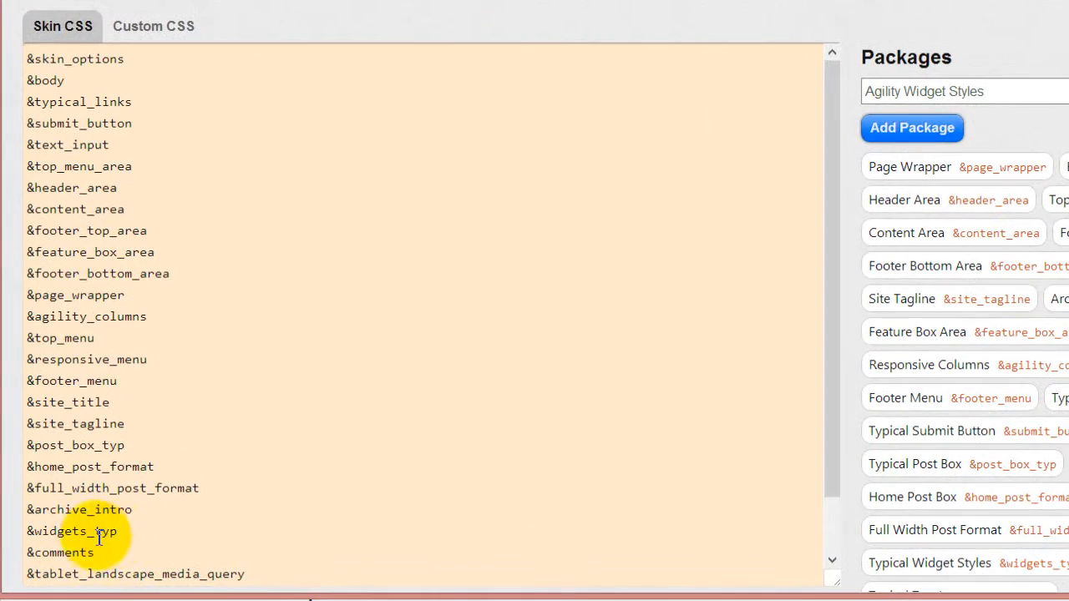
- Insert the reference &footer_widgets on a new line after &widgets_typ in the skin CSS
click(95, 543)
key(Return)
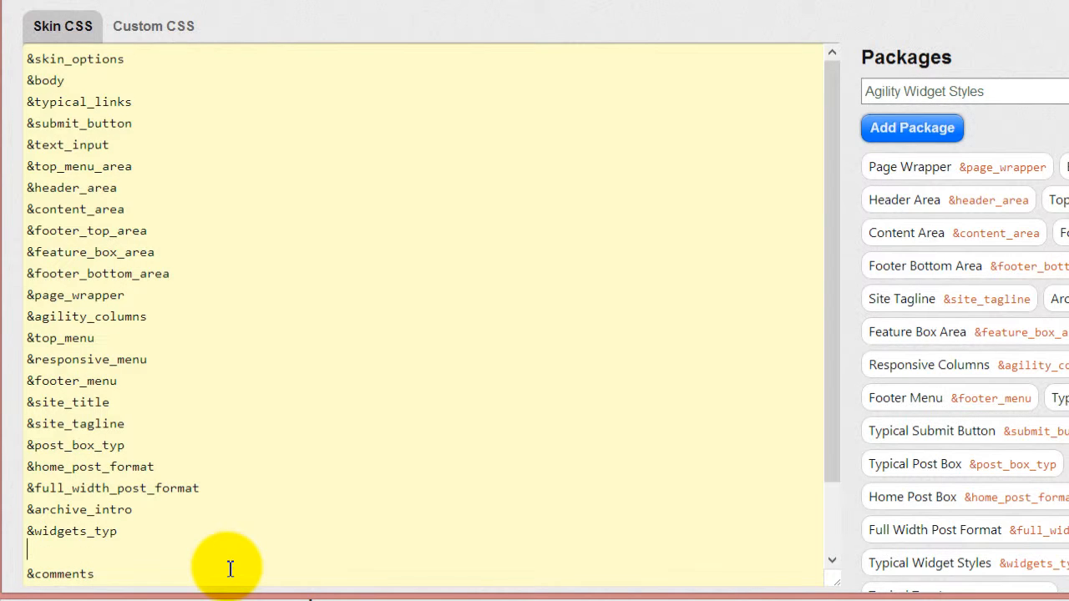
text(&)
key(ctrl+v)
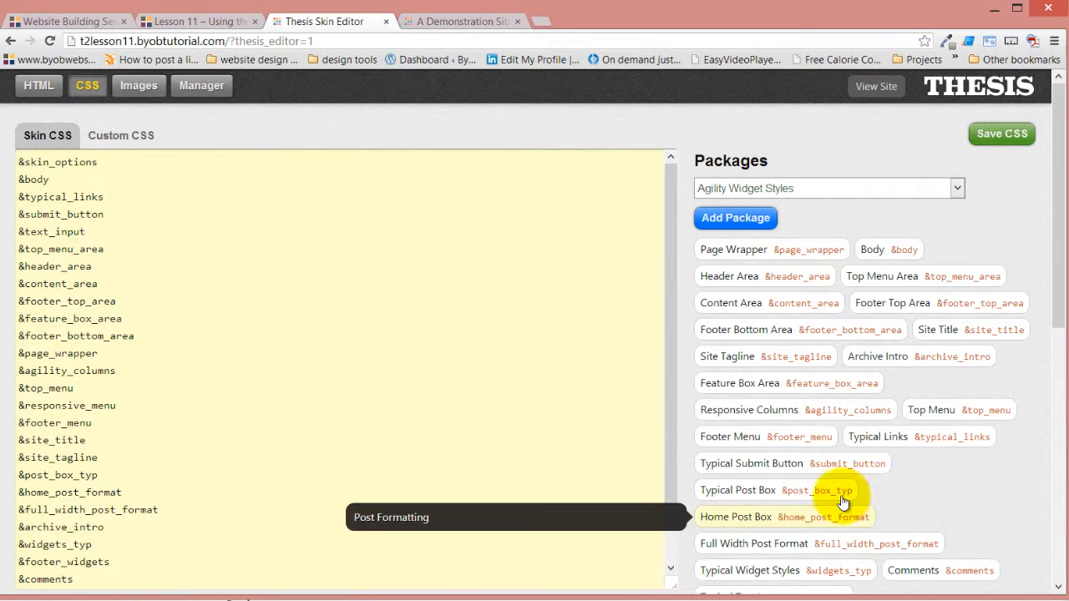
- Open the saved Footer Widgets package and look through its full list of style options
scroll(835, 501, down, 4)
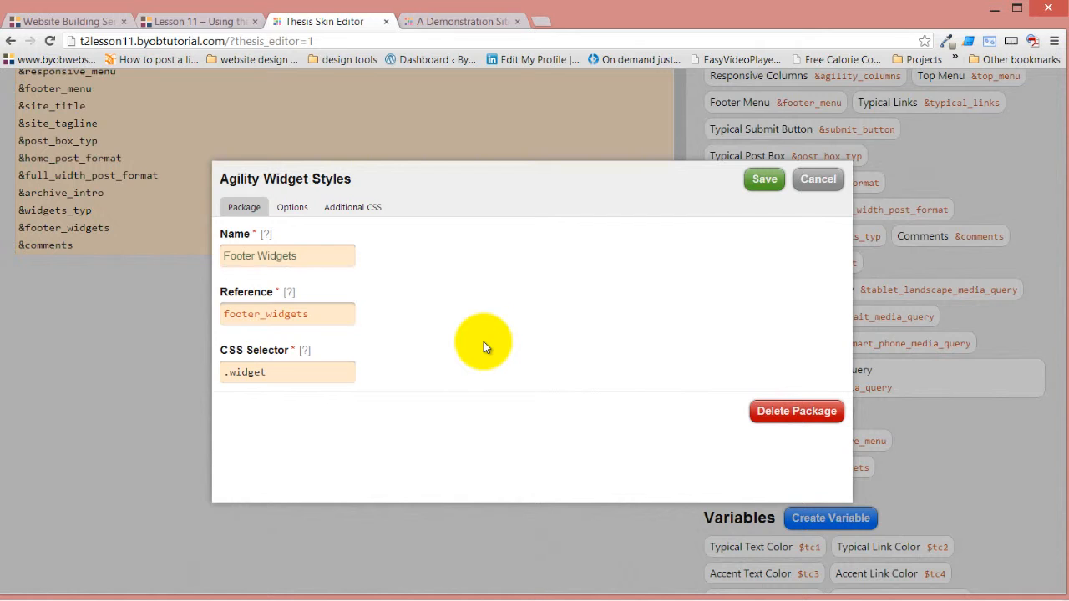
click(294, 211)
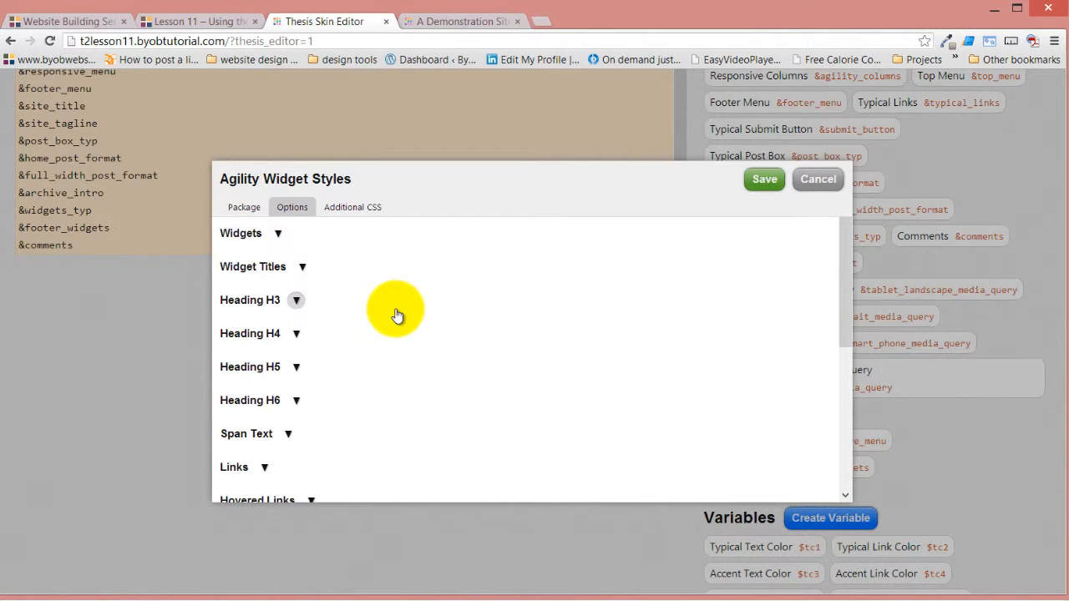
scroll(377, 310, down, 5)
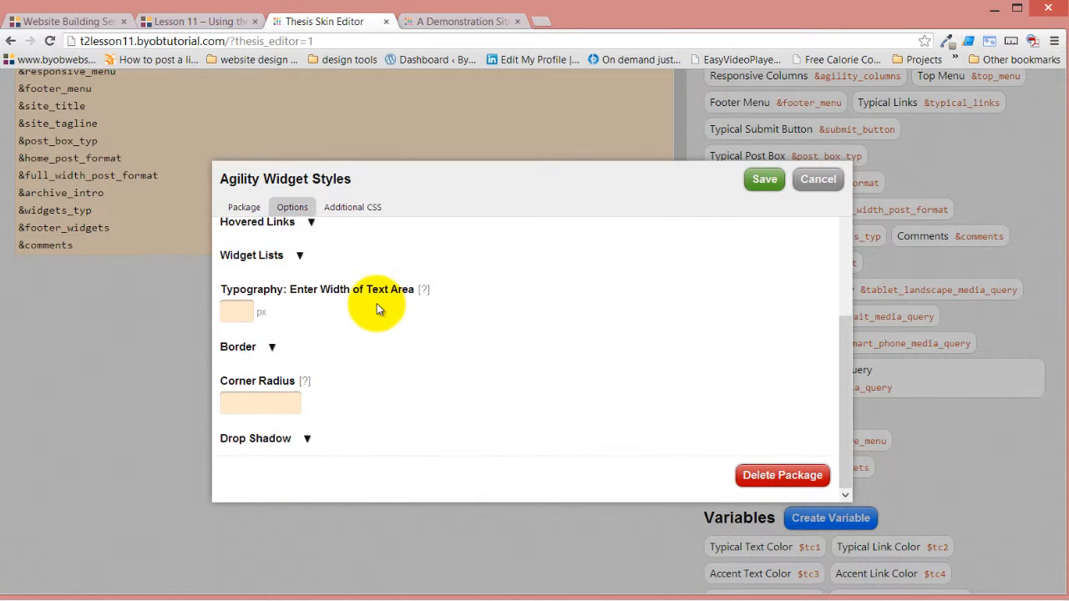
scroll(377, 310, up, 5)
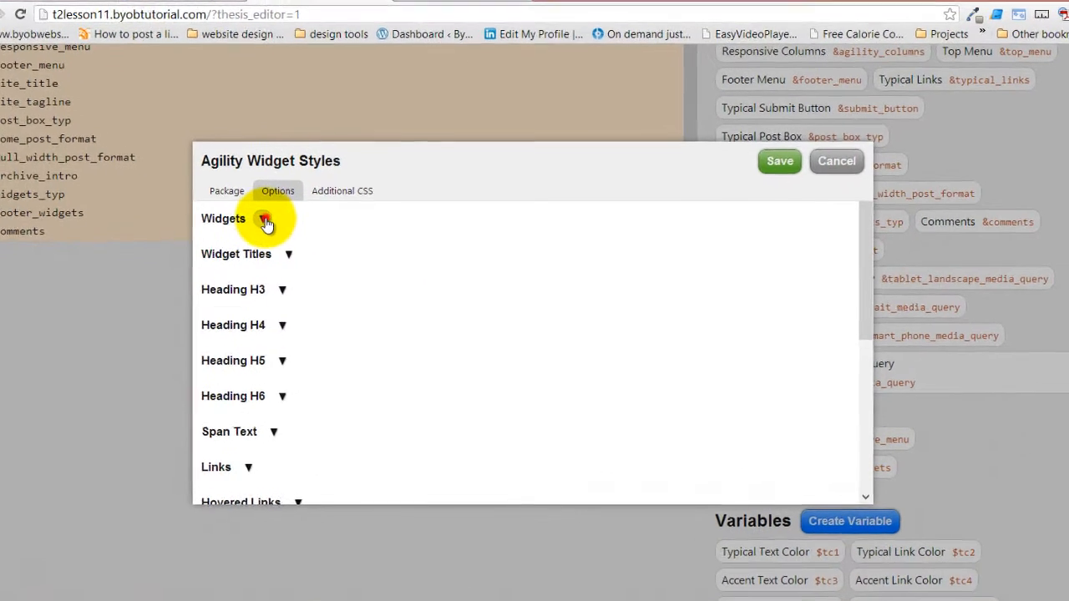
- Examine the Widgets option group, including its background and text color settings, and show the Widget Titles options
click(278, 234)
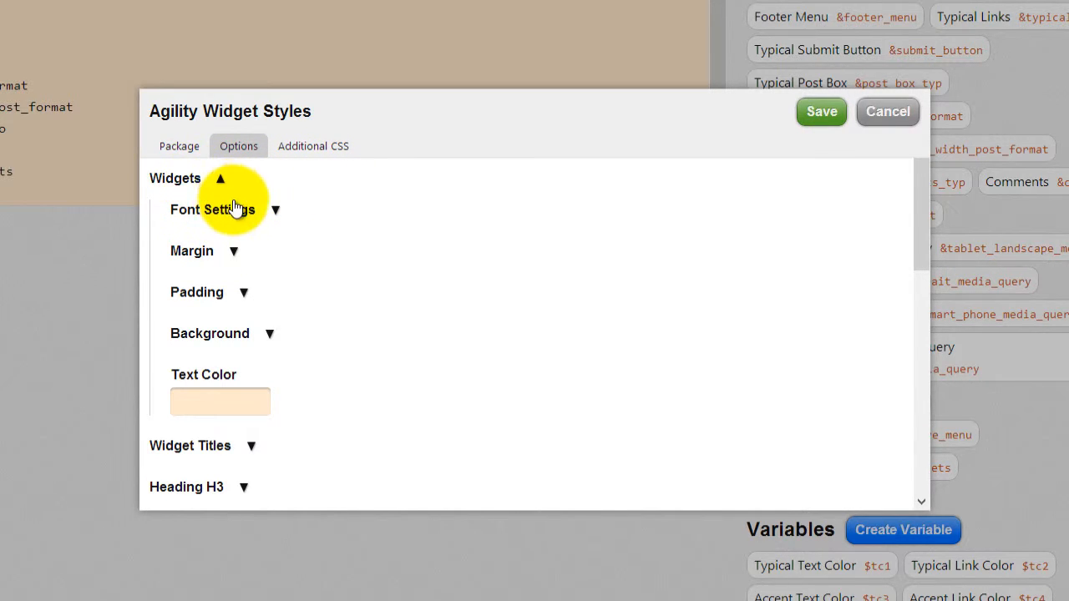
click(270, 334)
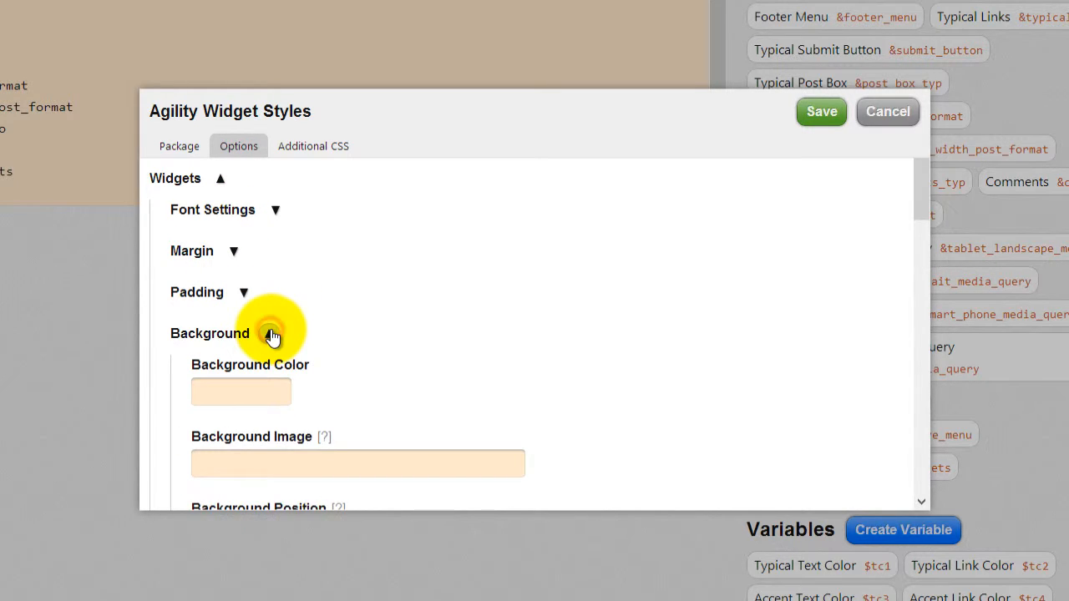
click(270, 334)
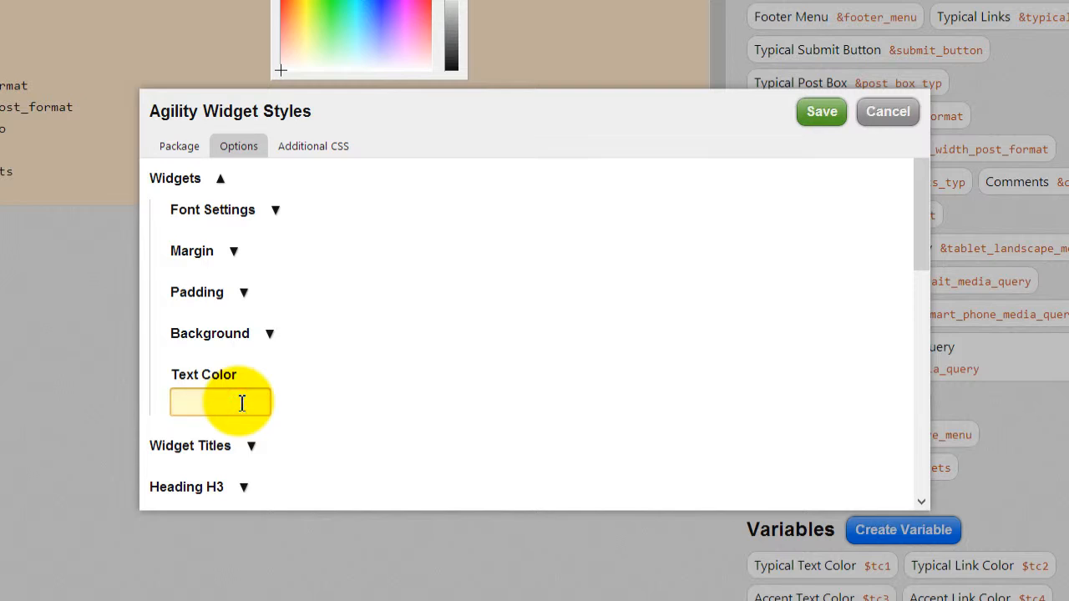
click(317, 337)
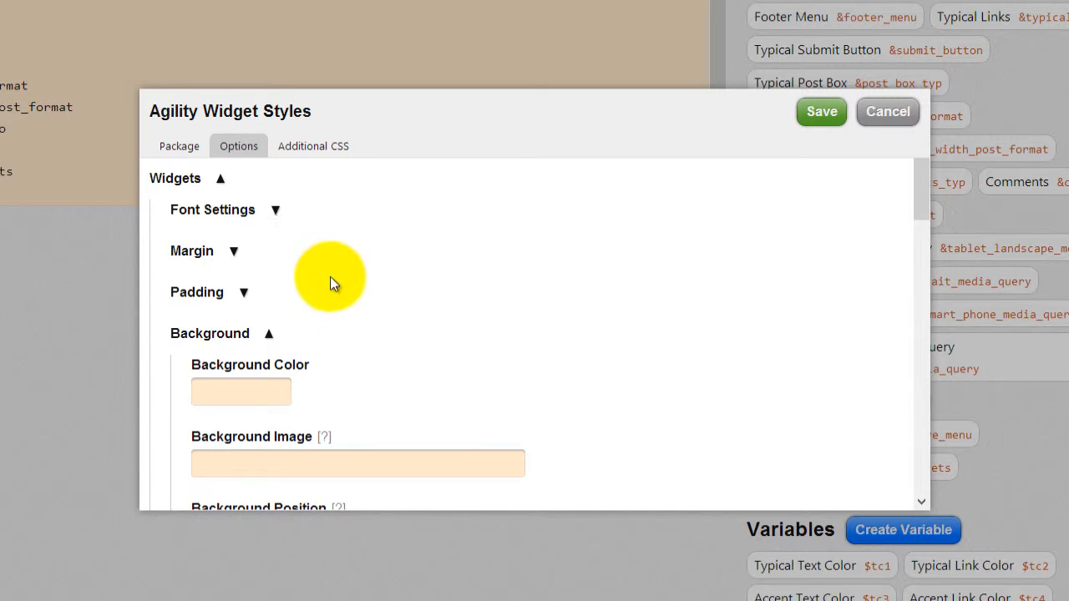
scroll(332, 283, down, 2)
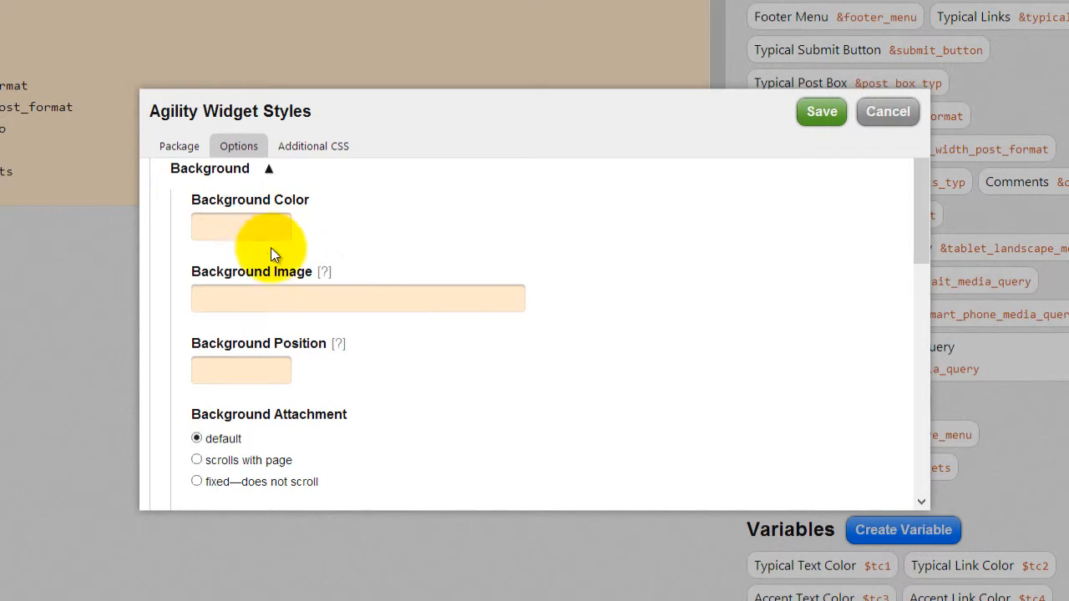
scroll(411, 378, up, 2)
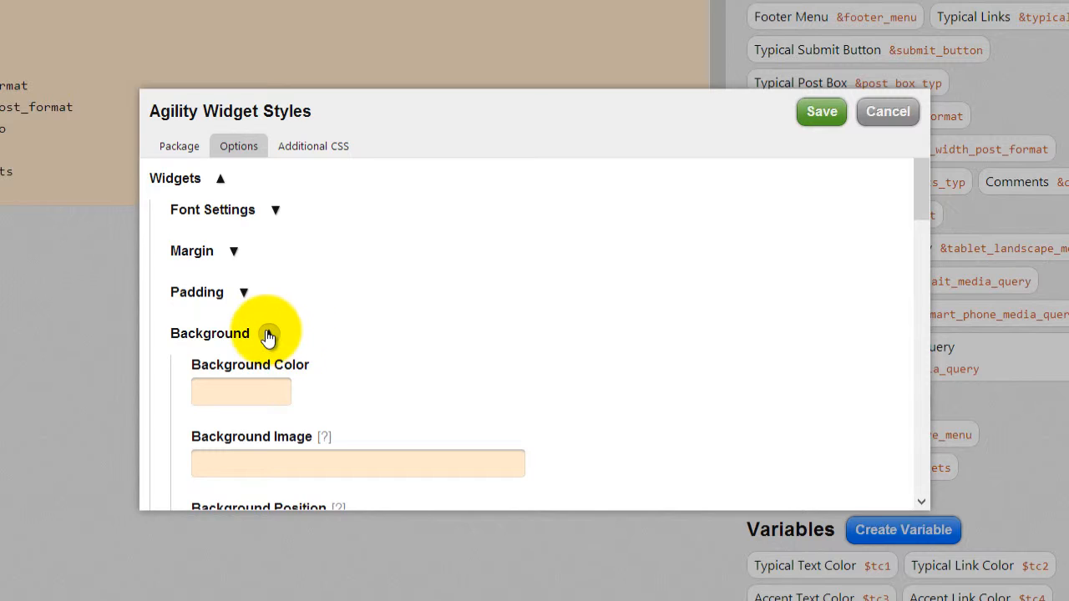
click(268, 334)
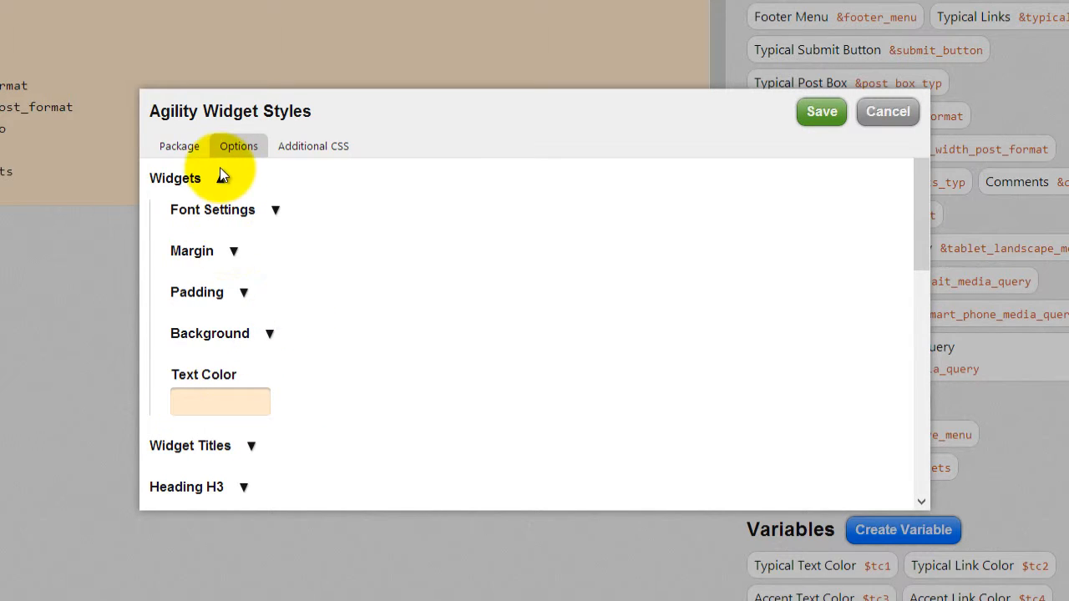
click(222, 179)
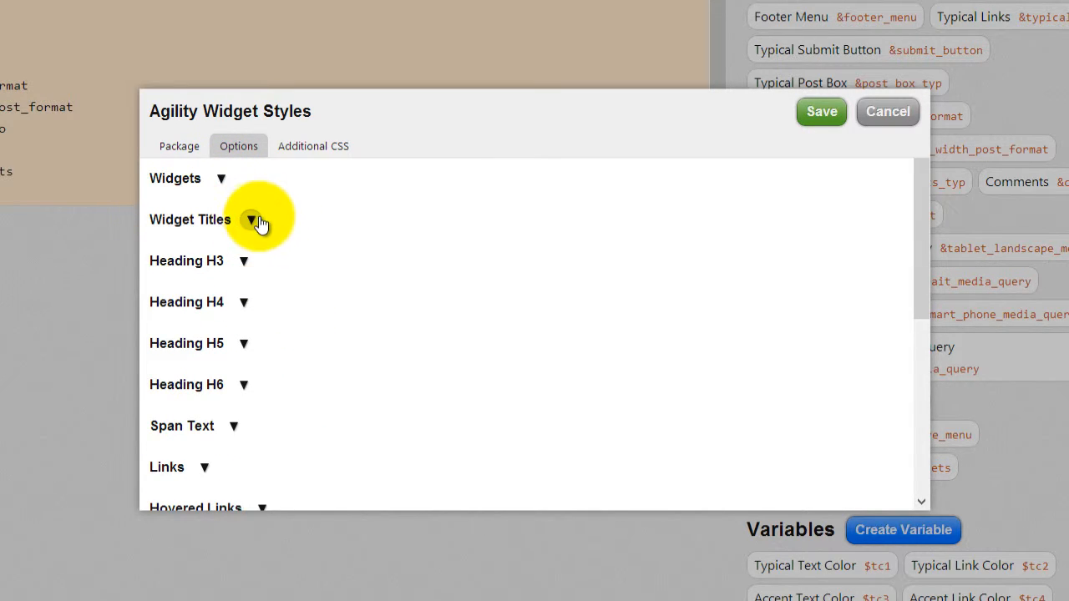
click(253, 219)
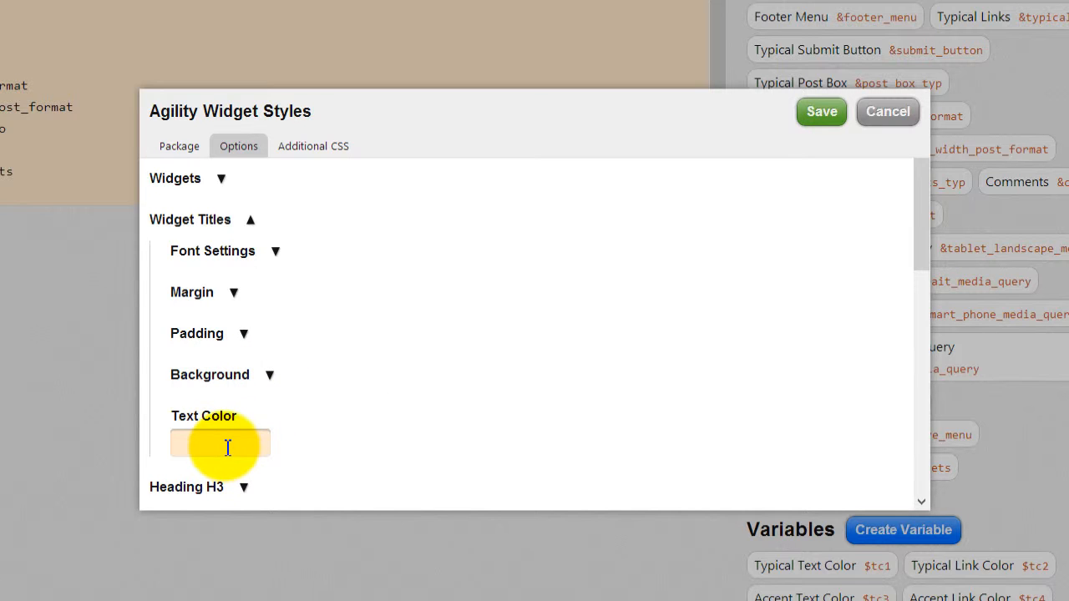
- Examine the Span Text, Links, Hovered Links and Widget Lists option groups of the Footer Widgets package
click(251, 222)
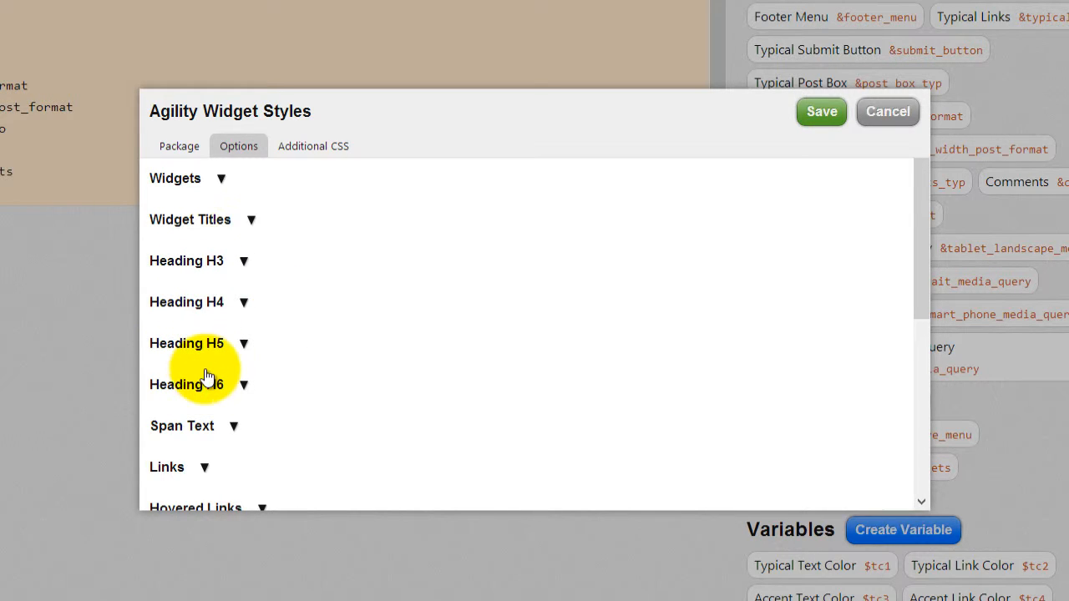
scroll(313, 391, down, 2)
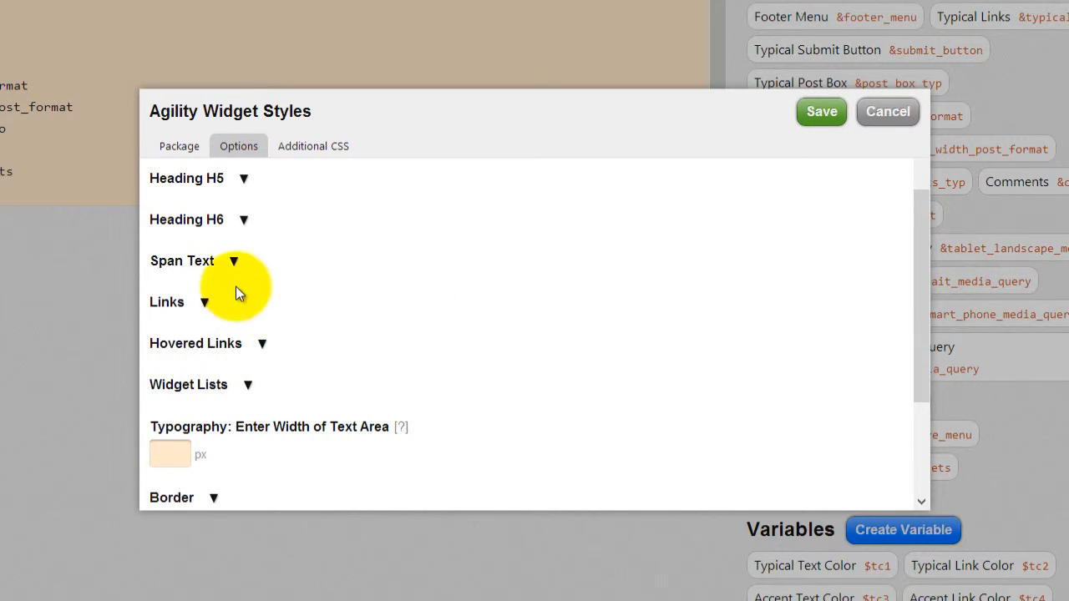
click(234, 264)
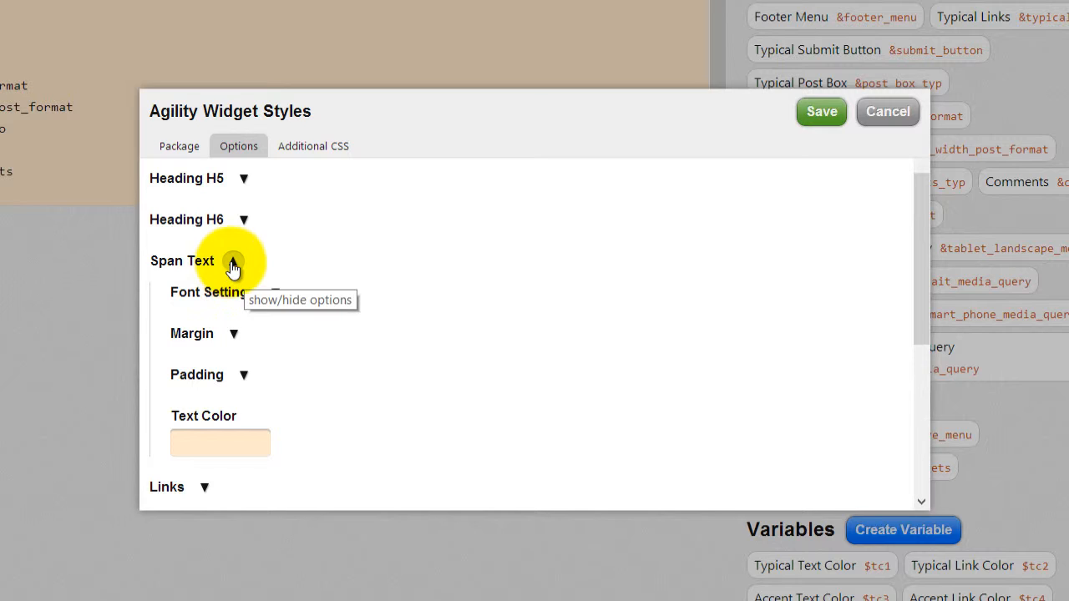
click(234, 264)
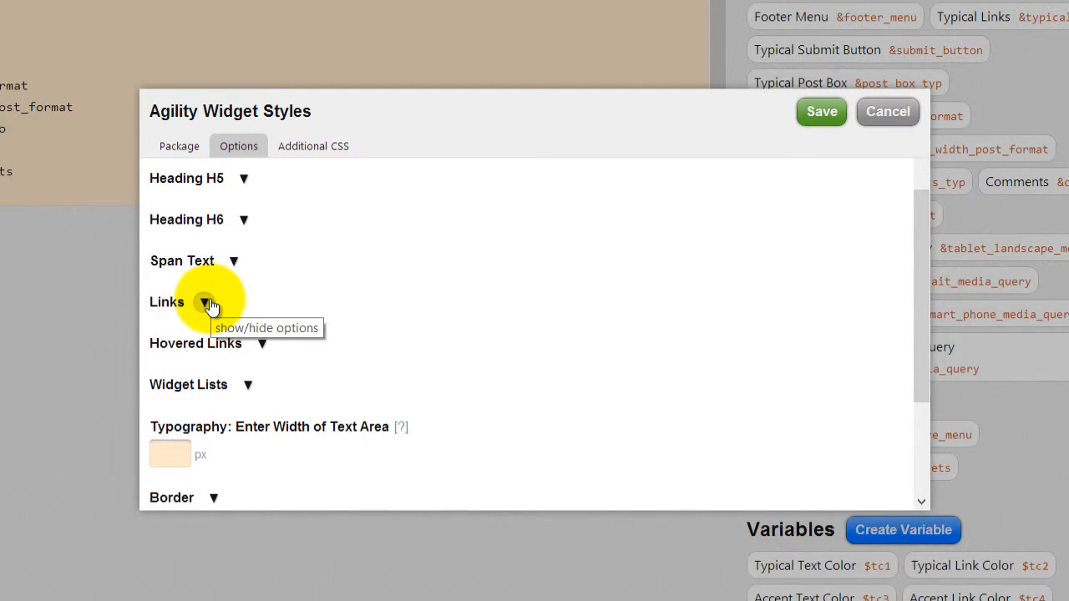
click(206, 303)
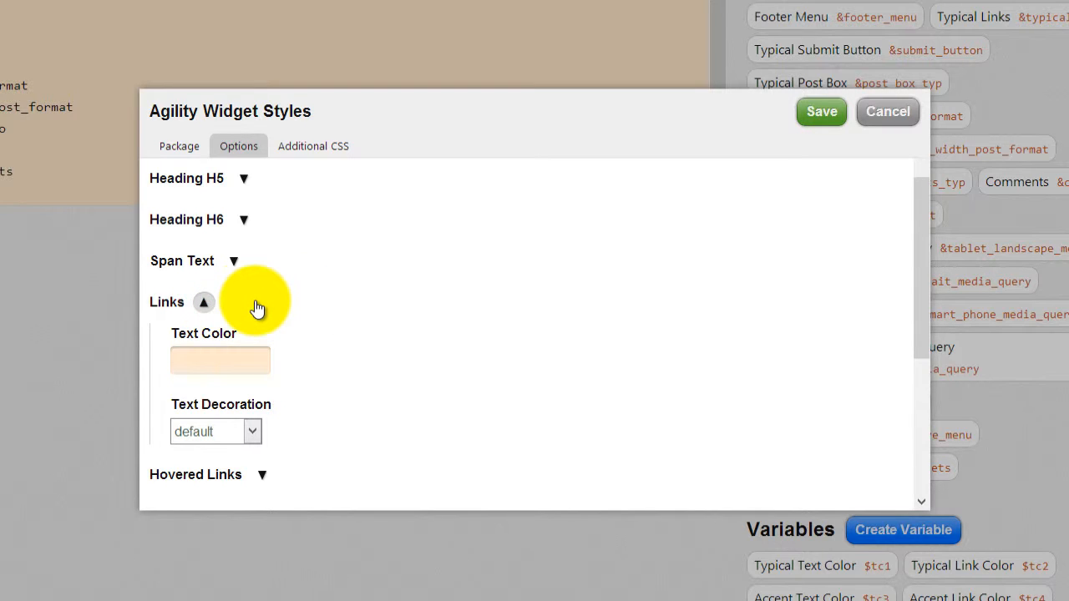
scroll(262, 306, down, 1)
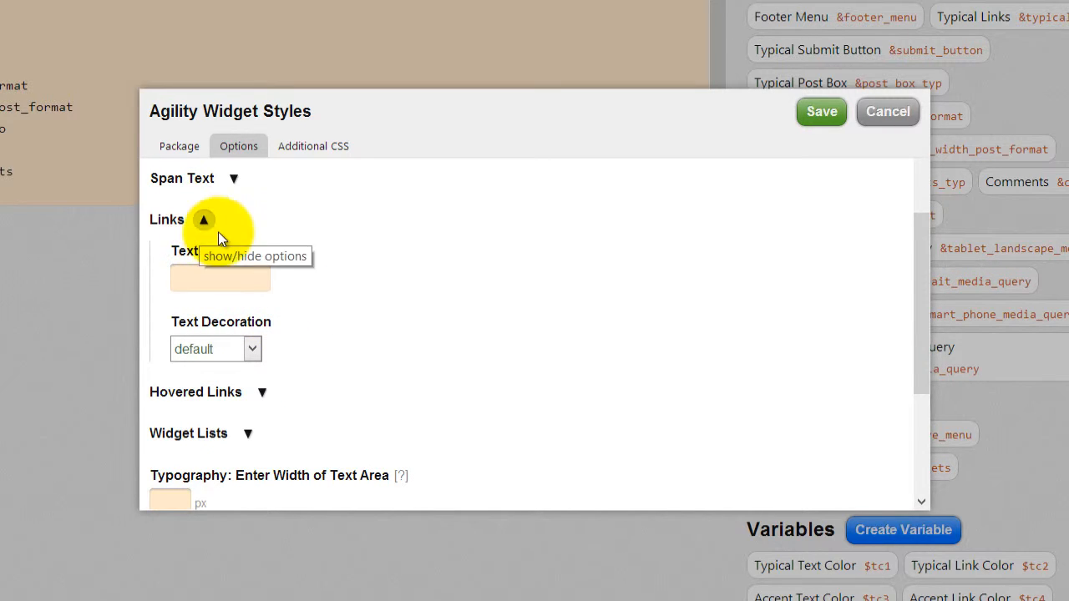
click(231, 275)
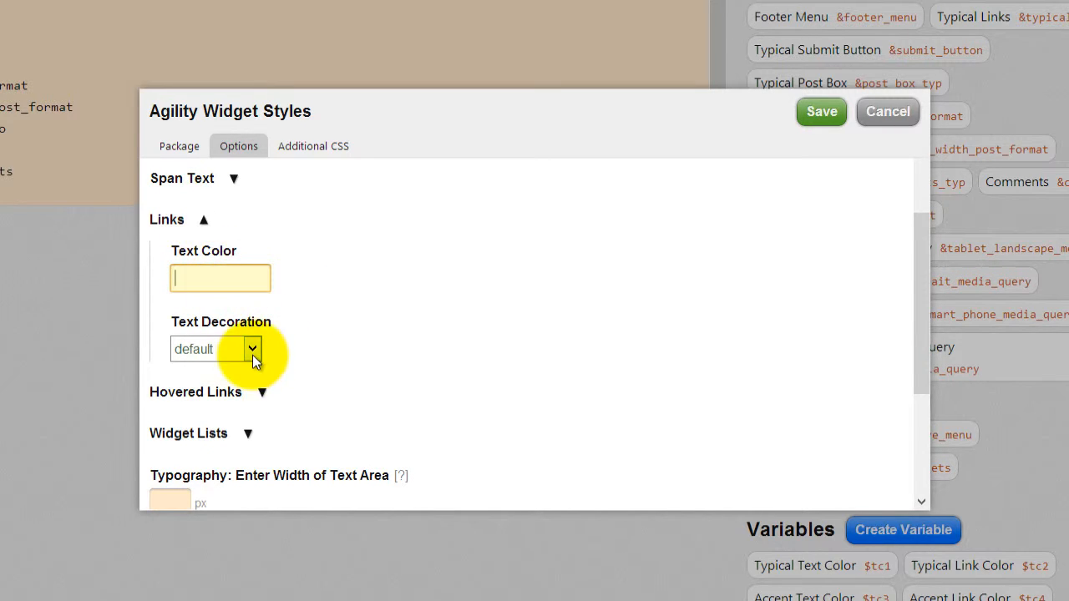
click(204, 220)
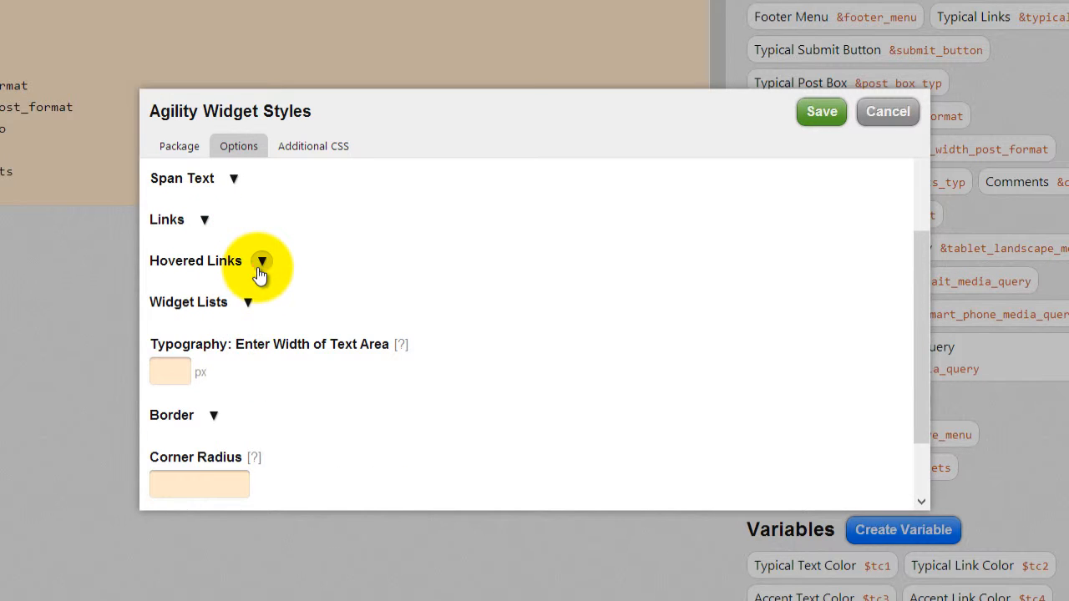
click(262, 263)
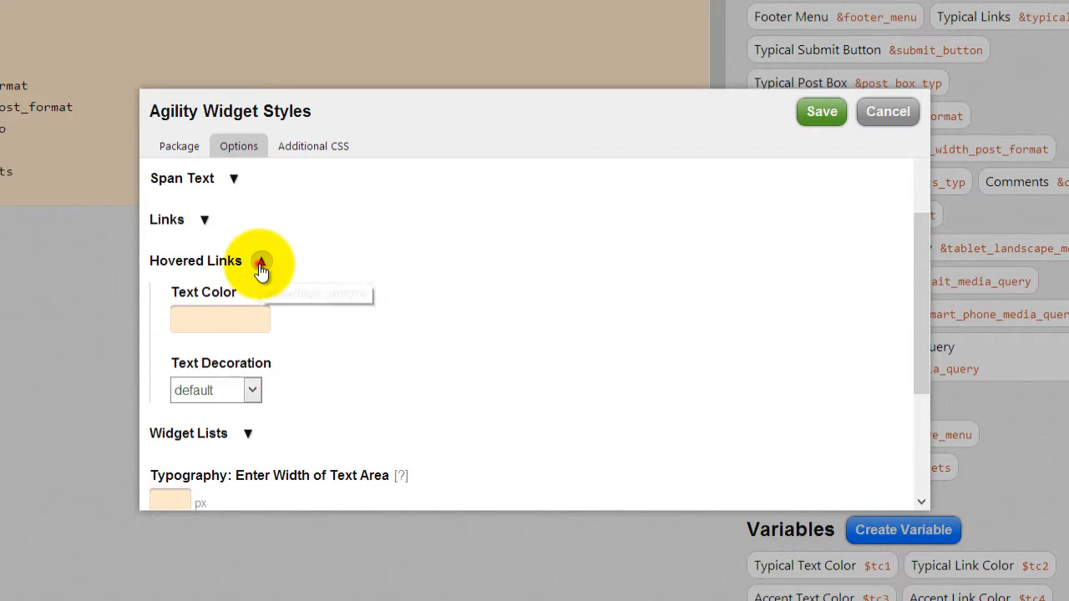
click(261, 262)
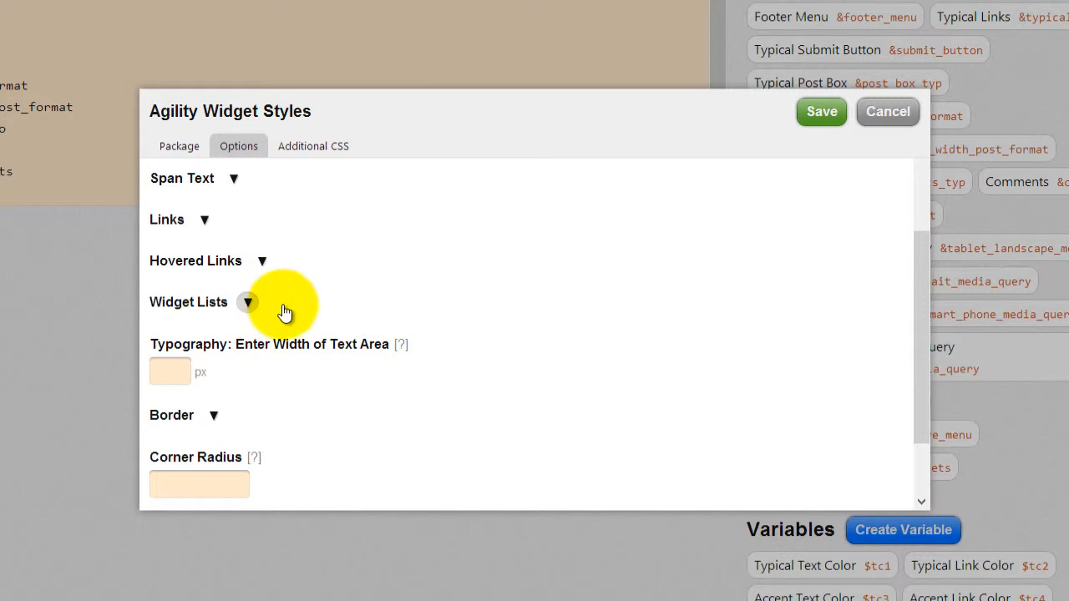
click(249, 303)
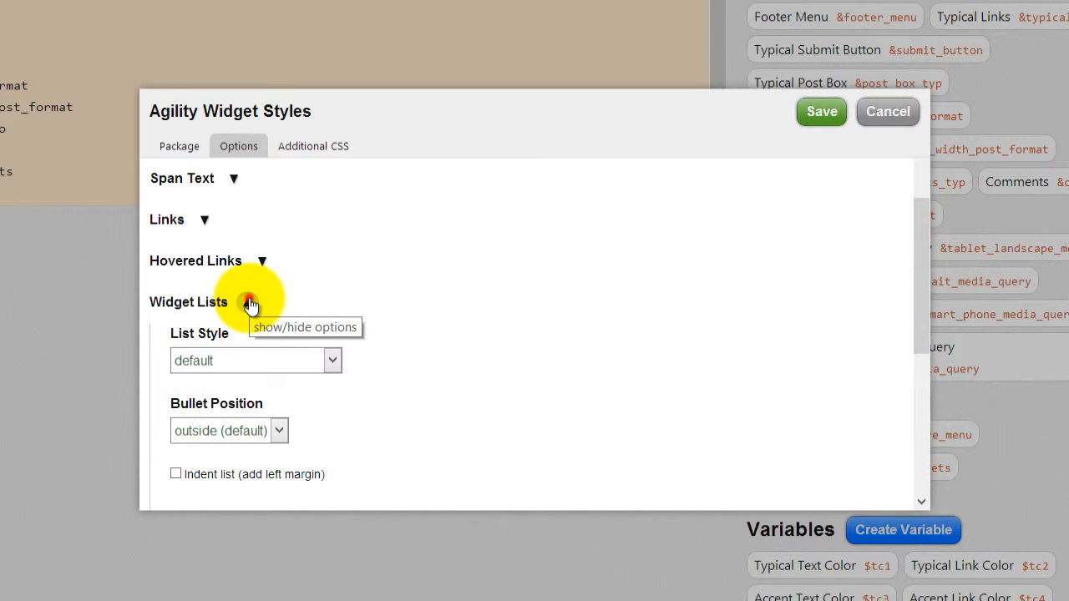
click(249, 303)
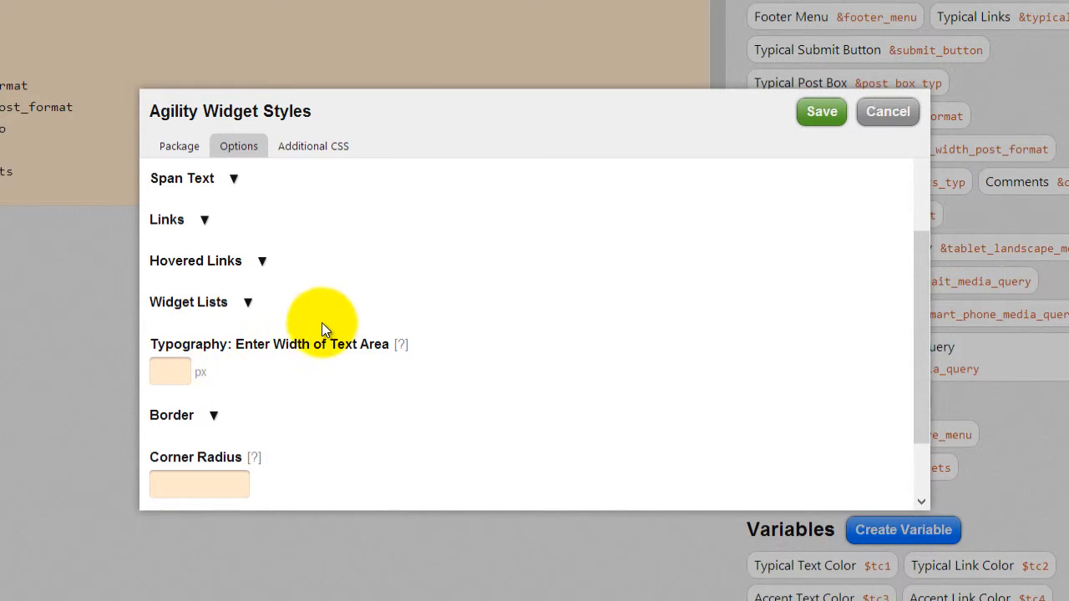
- Look through the package's Border, Corner Radius and Drop Shadow options, and save the package
scroll(323, 326, down, 2)
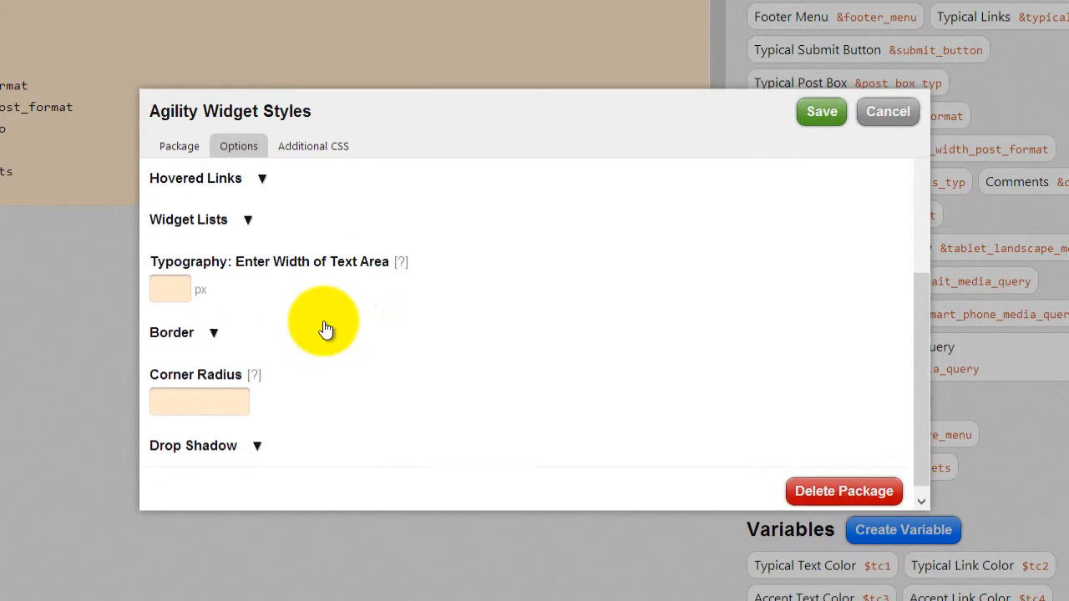
click(216, 319)
scroll(331, 300, down, 2)
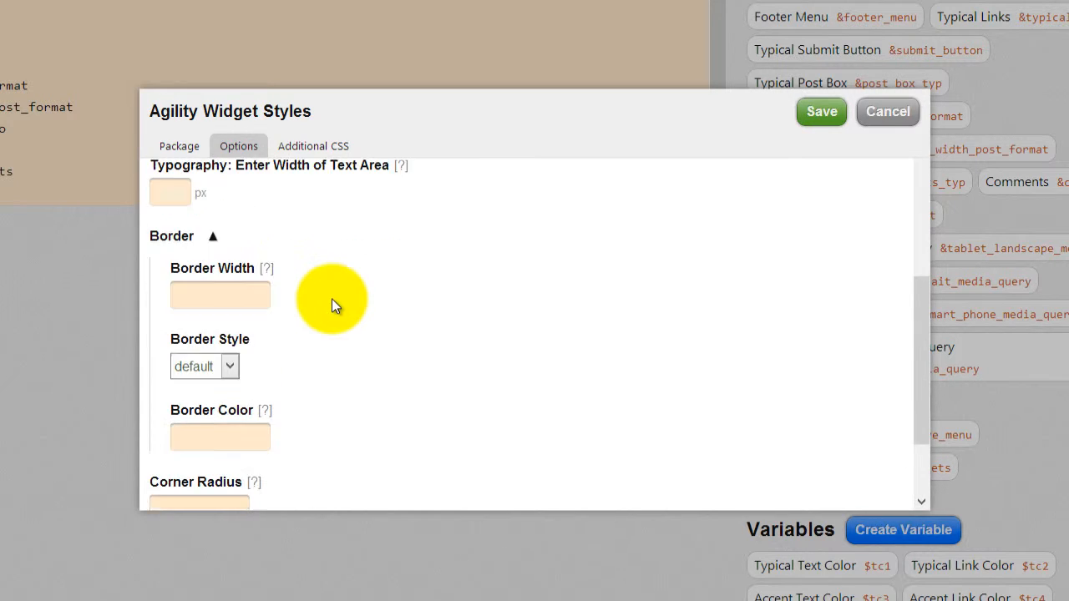
scroll(318, 242, up, 2)
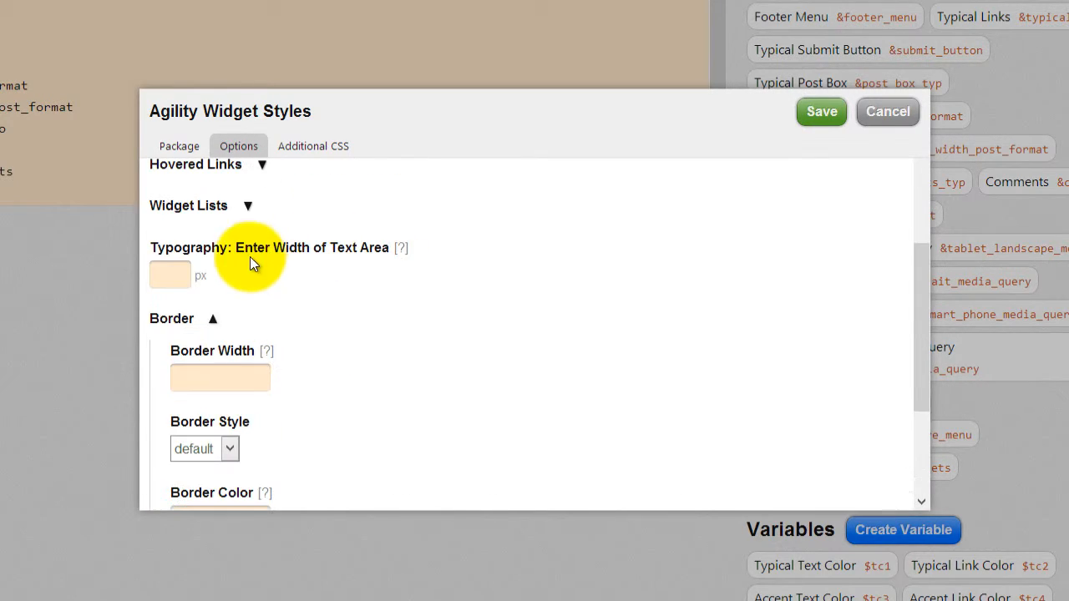
click(214, 318)
click(191, 384)
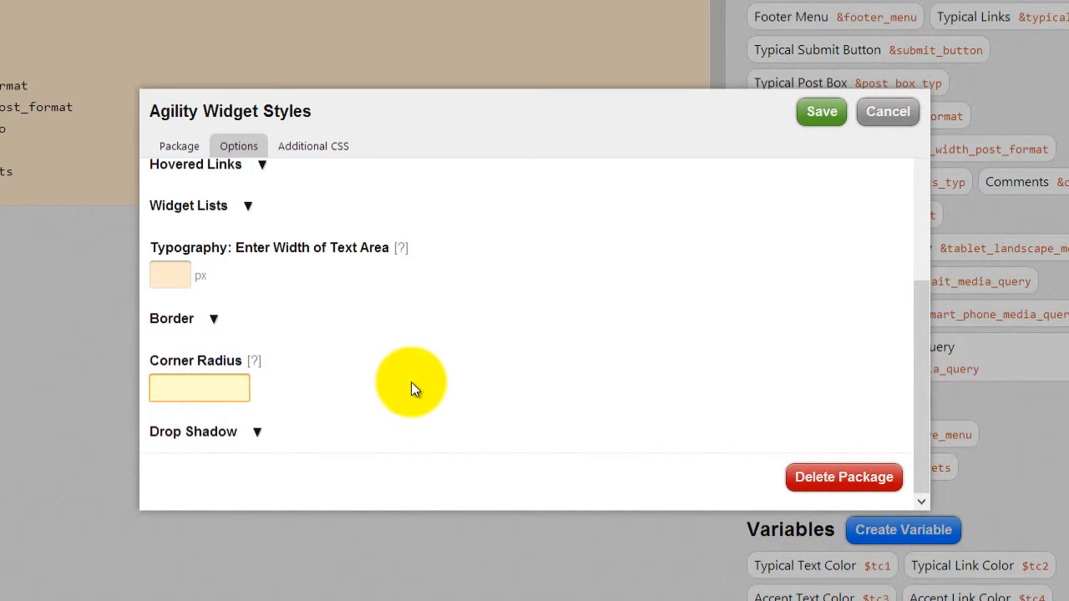
click(256, 432)
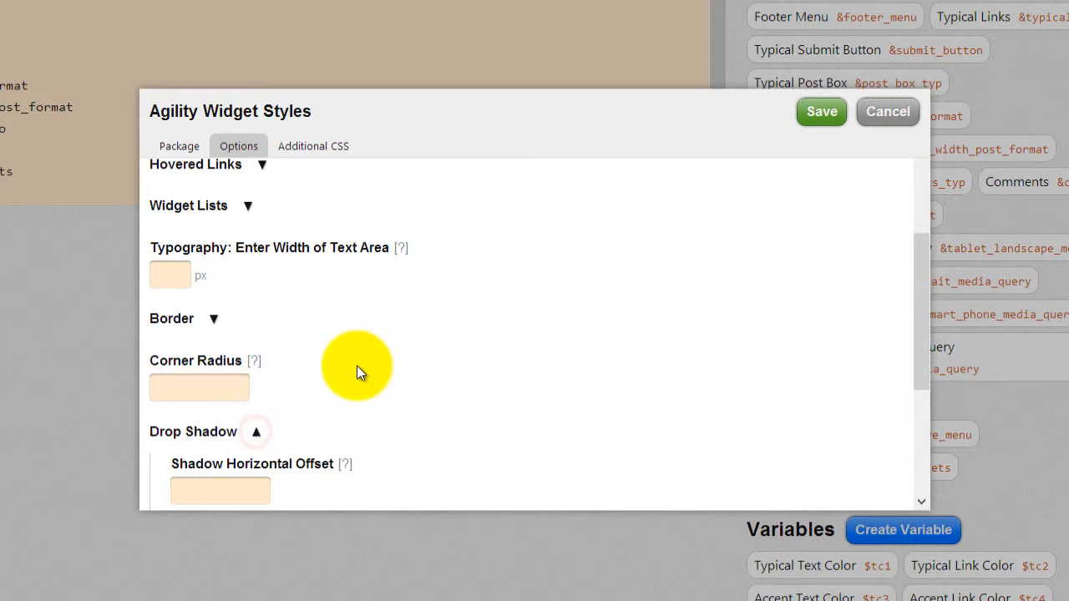
click(255, 432)
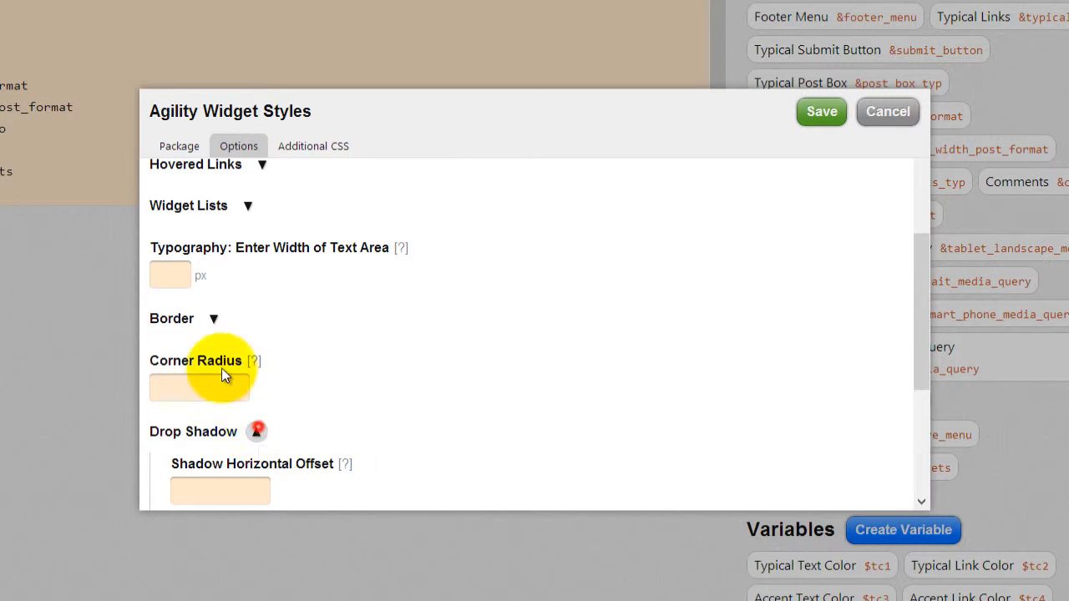
click(212, 319)
click(210, 321)
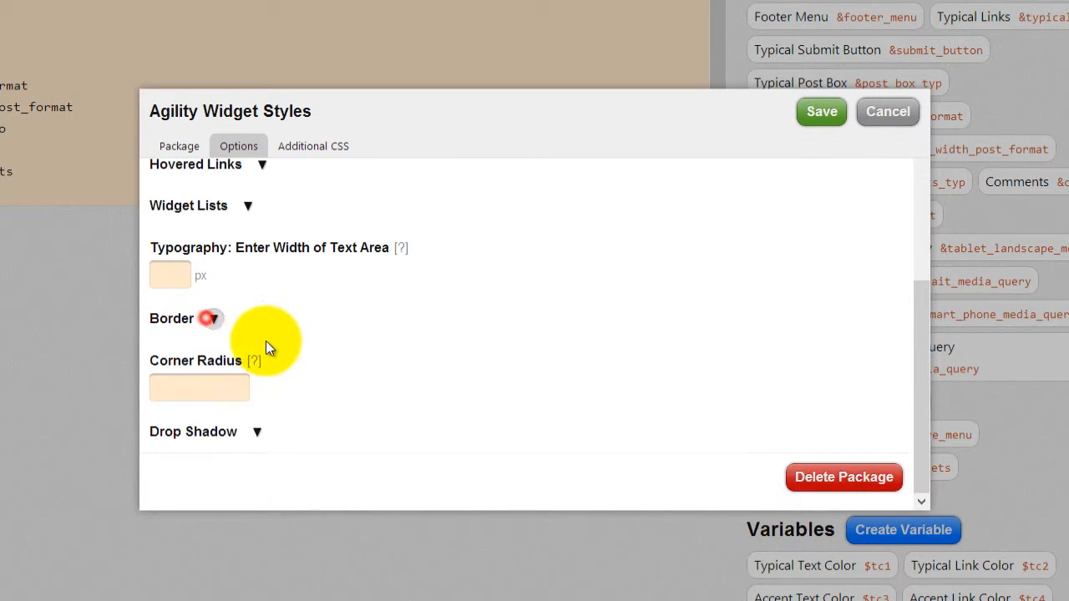
scroll(284, 347, up, 4)
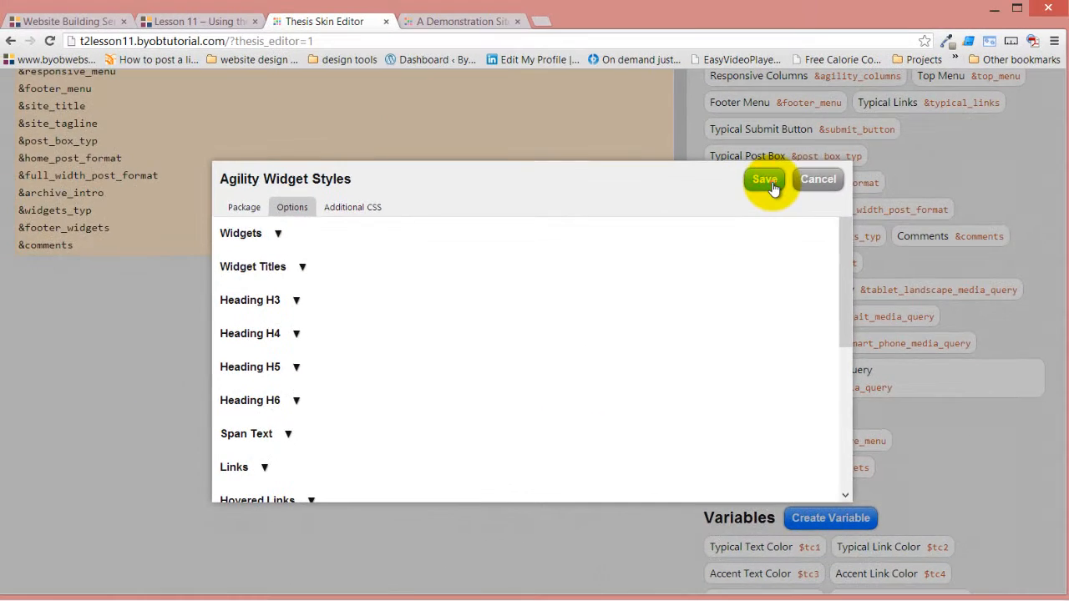
click(793, 146)
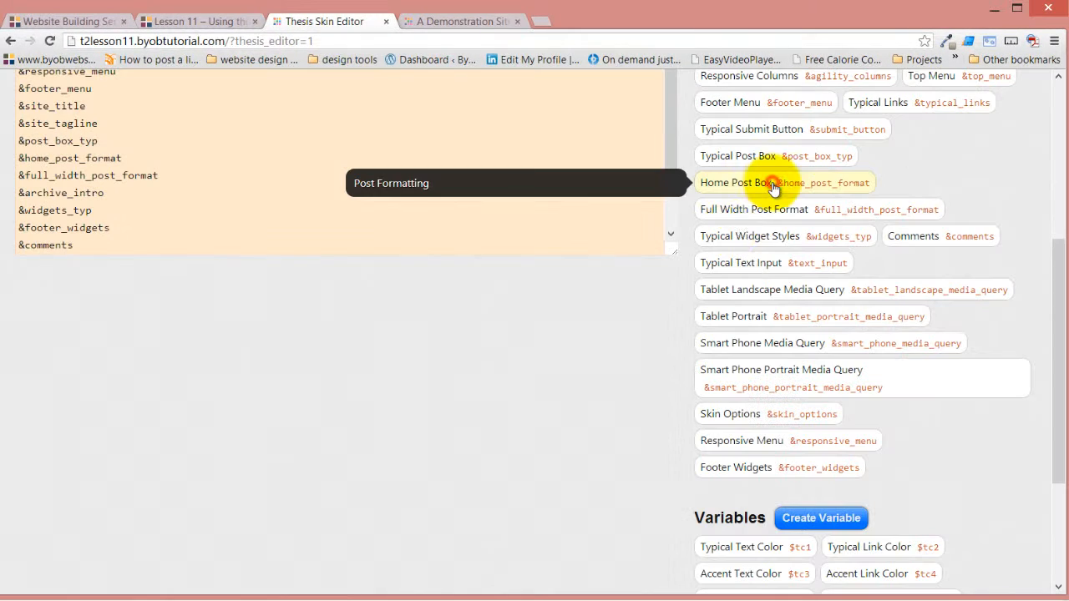
- Set the 2nd Accent Color variable's value to #EAE4C7 and save the variable
scroll(582, 396, down, 3)
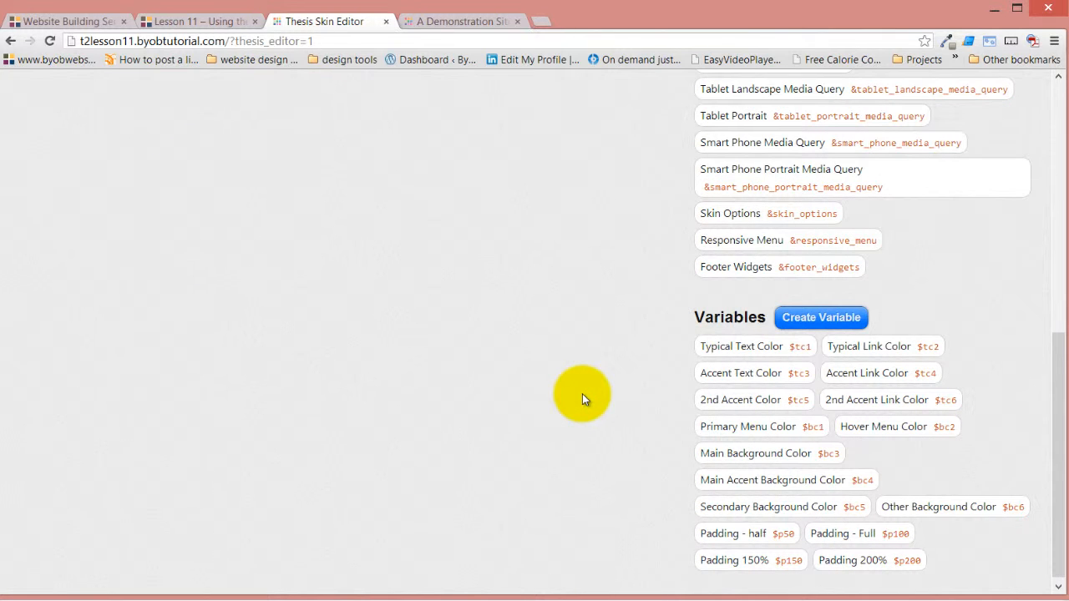
click(775, 405)
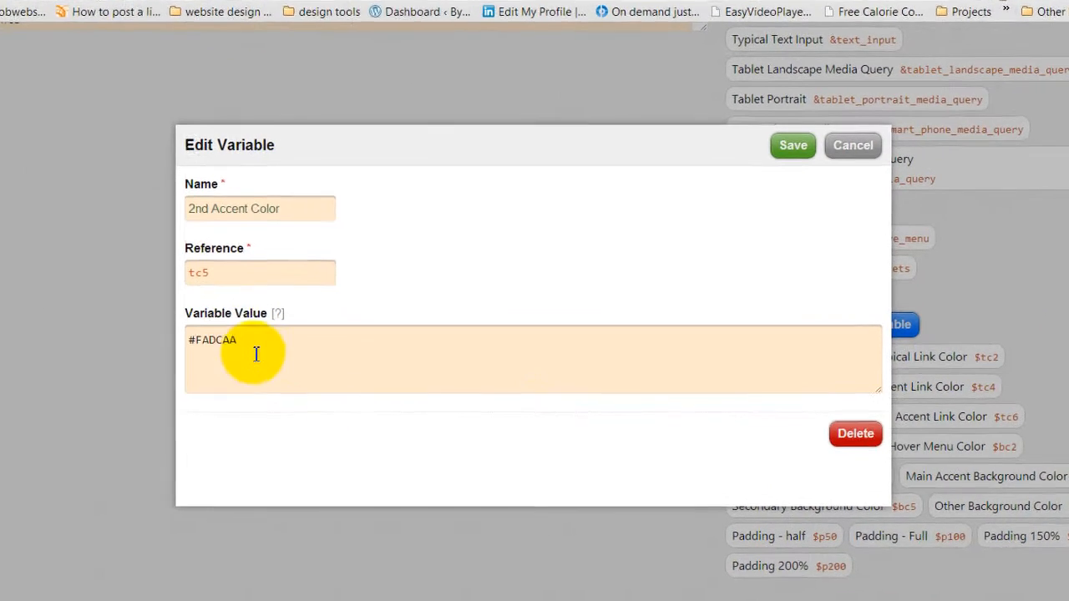
drag(277, 353, 192, 351)
text(#EAE4C7)
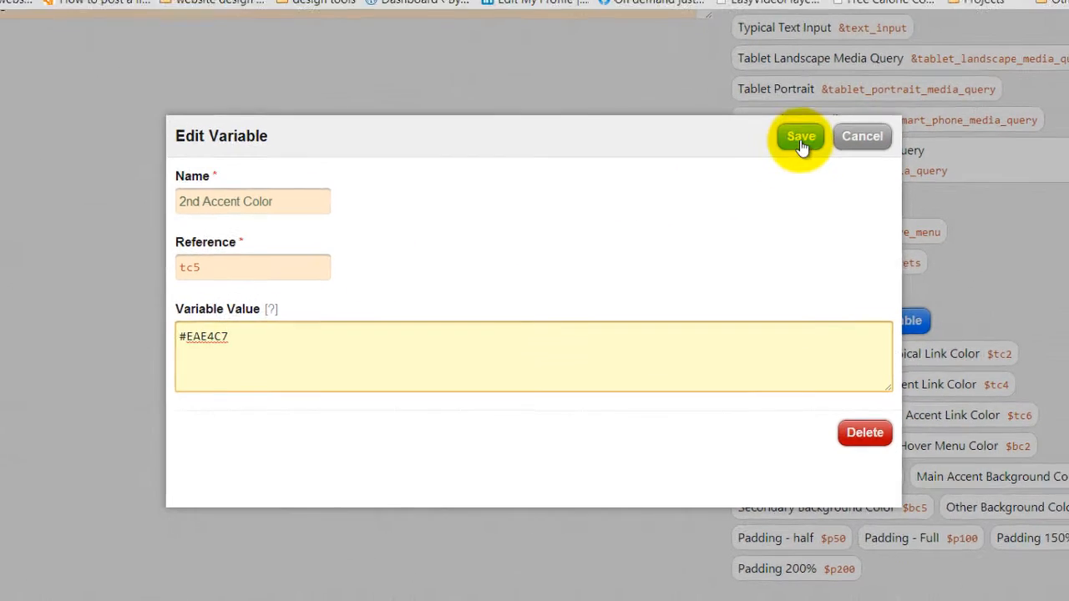
click(822, 111)
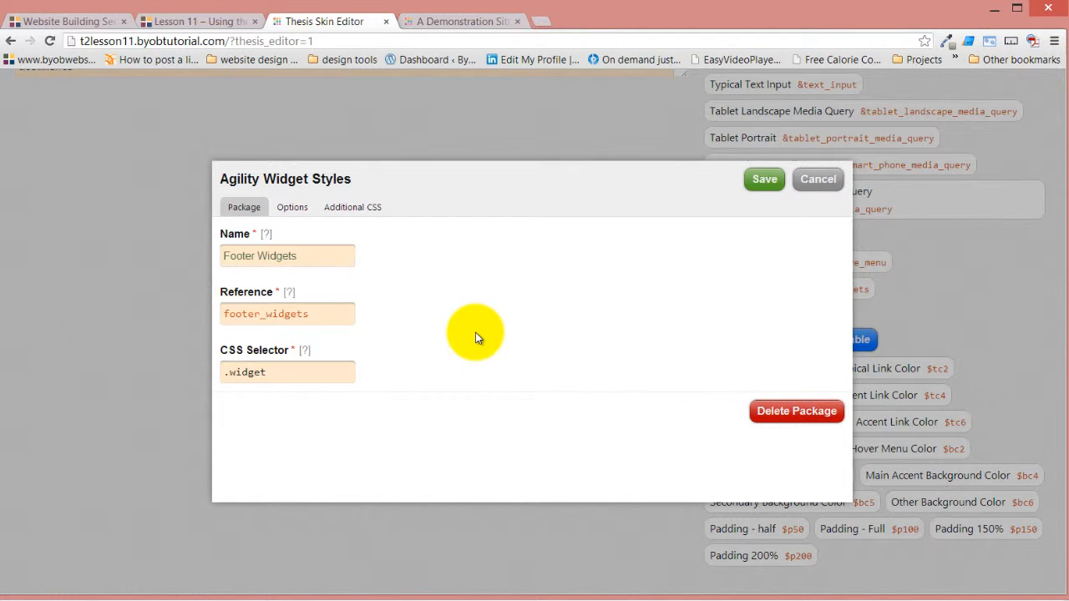
- Show the Widget Titles options of the Footer Widgets package and look through their font settings
click(293, 207)
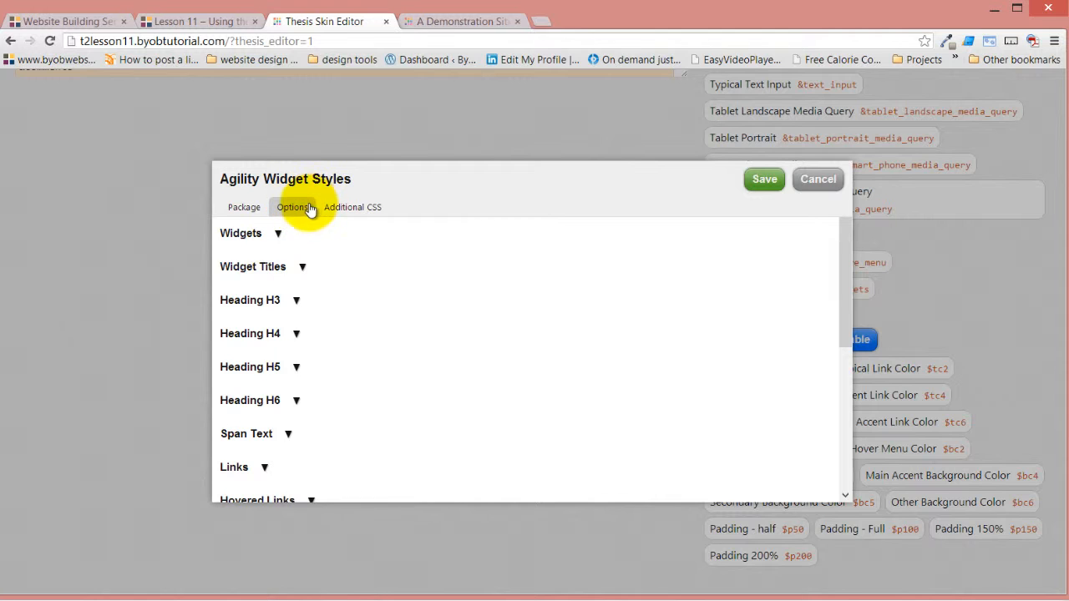
click(302, 268)
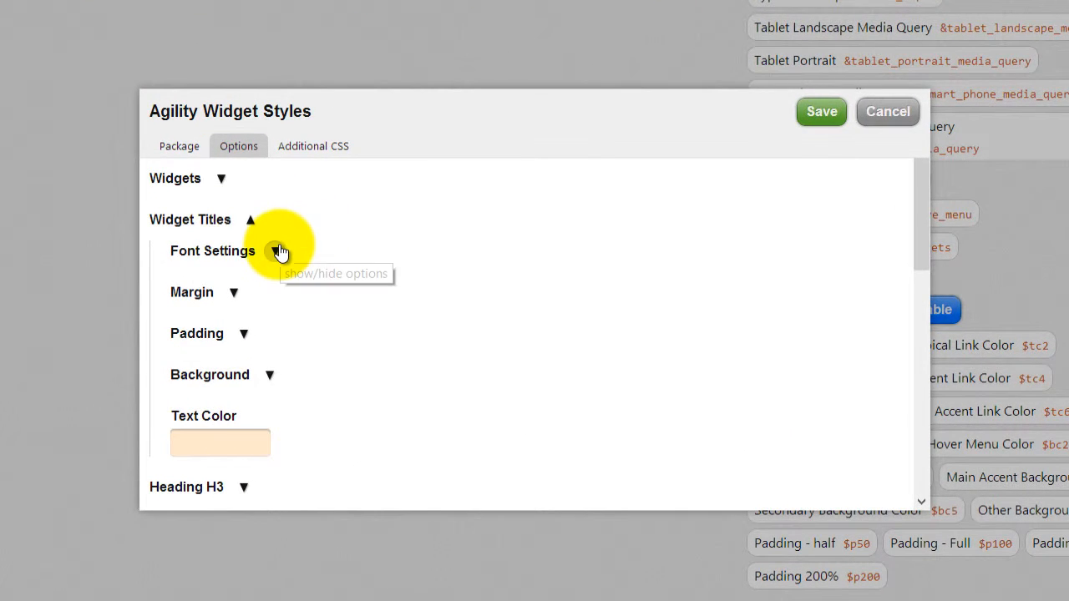
click(276, 249)
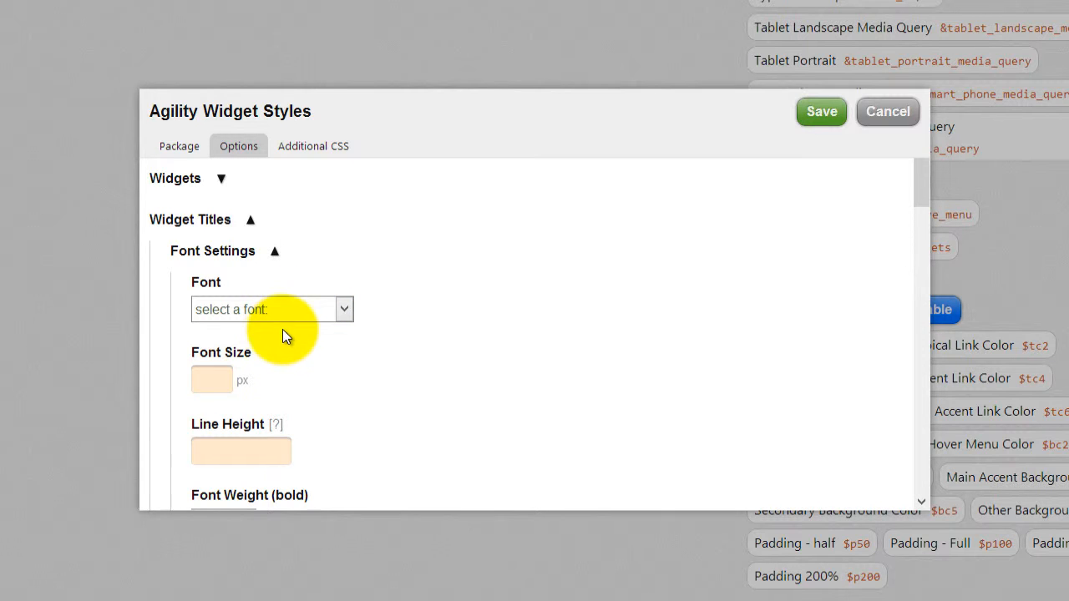
scroll(284, 329, down, 3)
scroll(324, 243, down, 4)
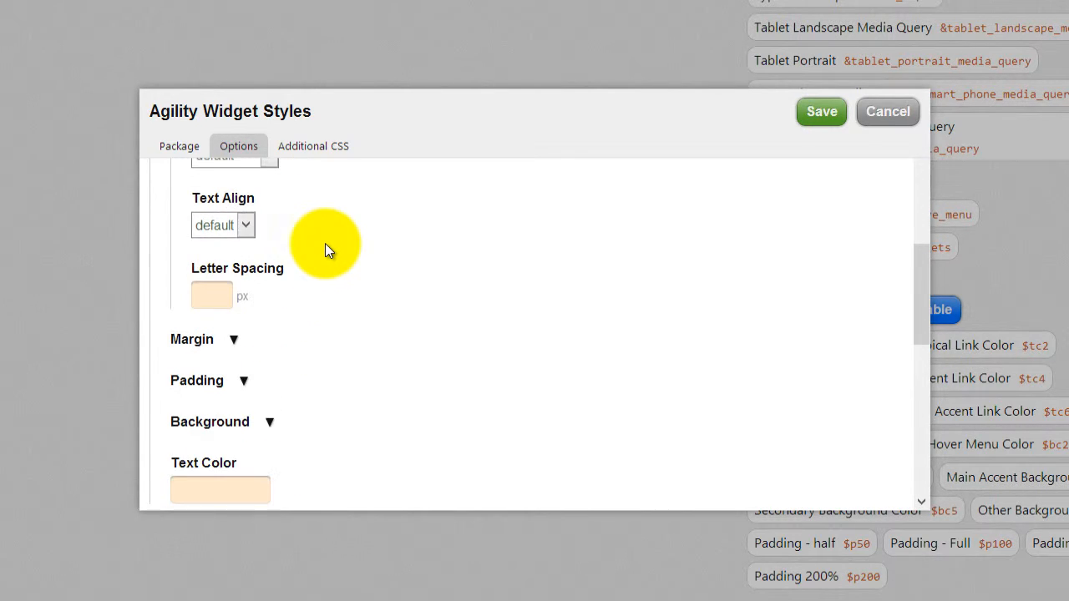
scroll(328, 243, down, 1)
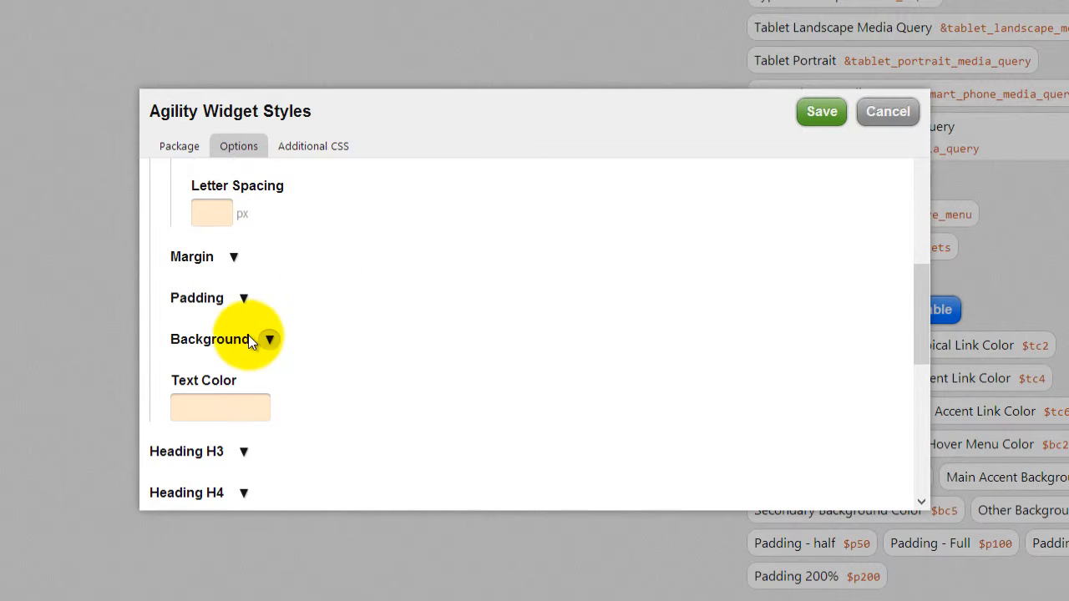
click(238, 408)
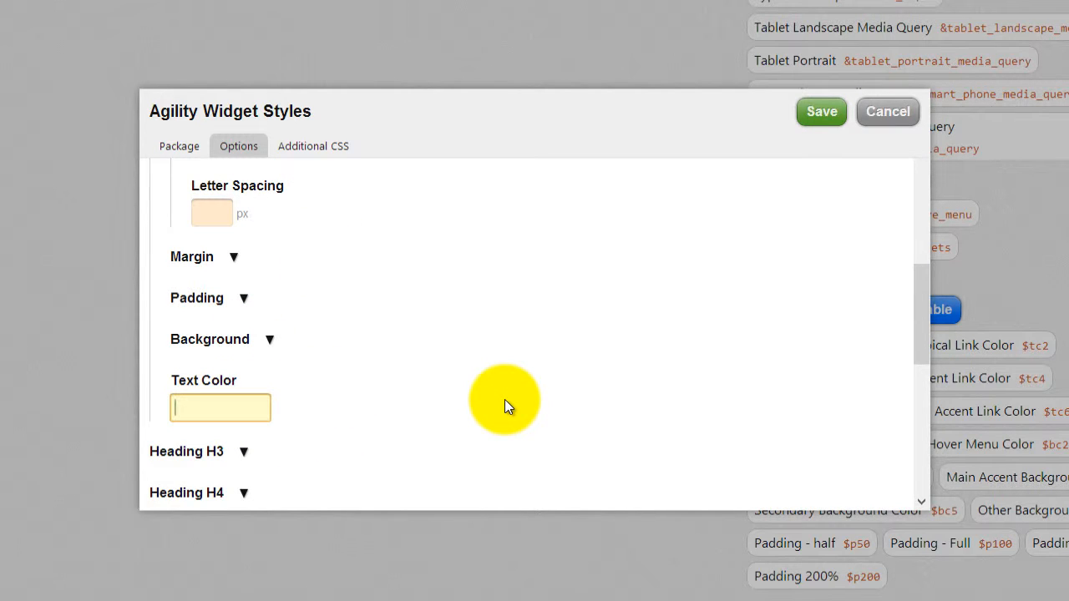
scroll(412, 303, up, 6)
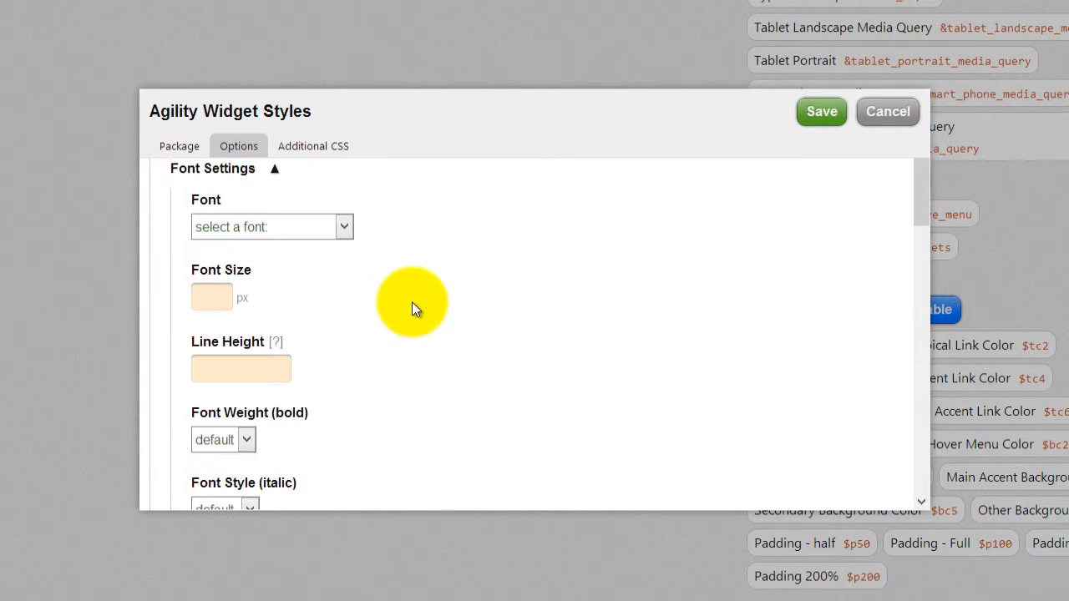
scroll(275, 292, up, 1)
click(274, 251)
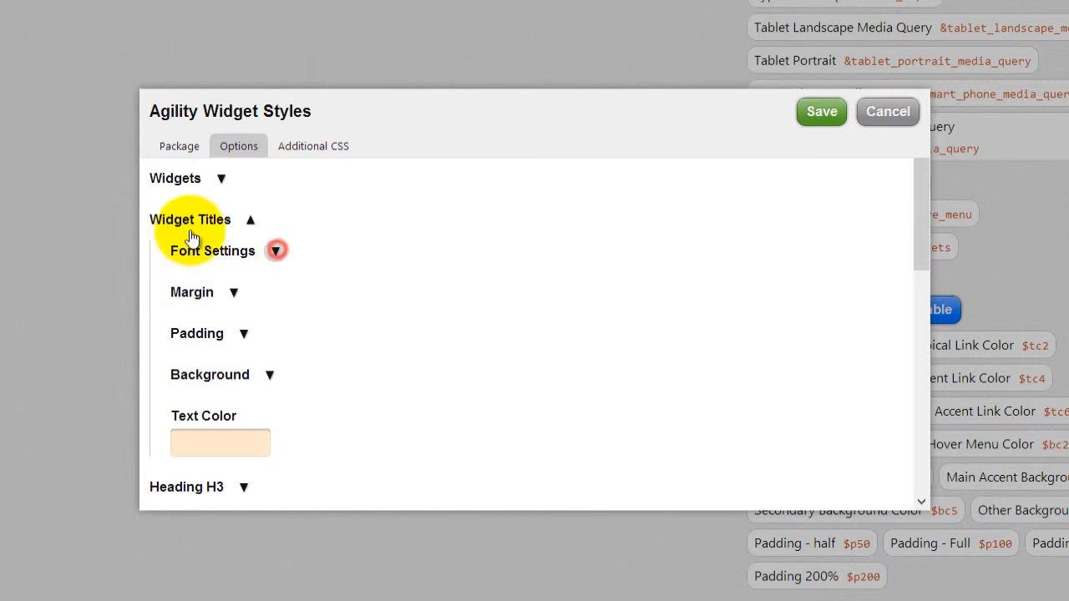
- Set the Widget Titles text color to $tc5
click(194, 438)
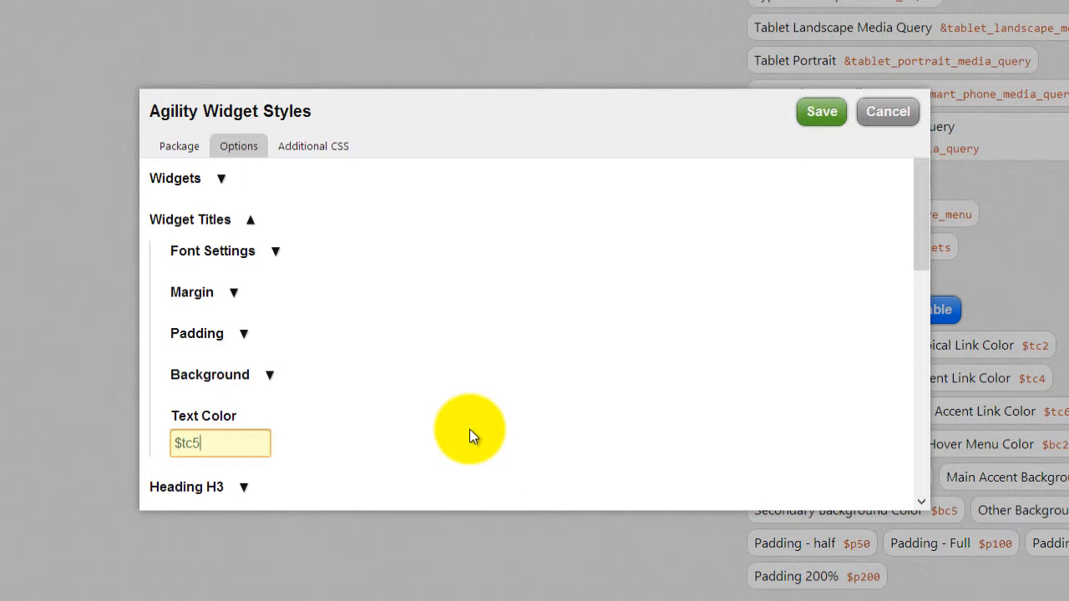
click(466, 426)
click(200, 440)
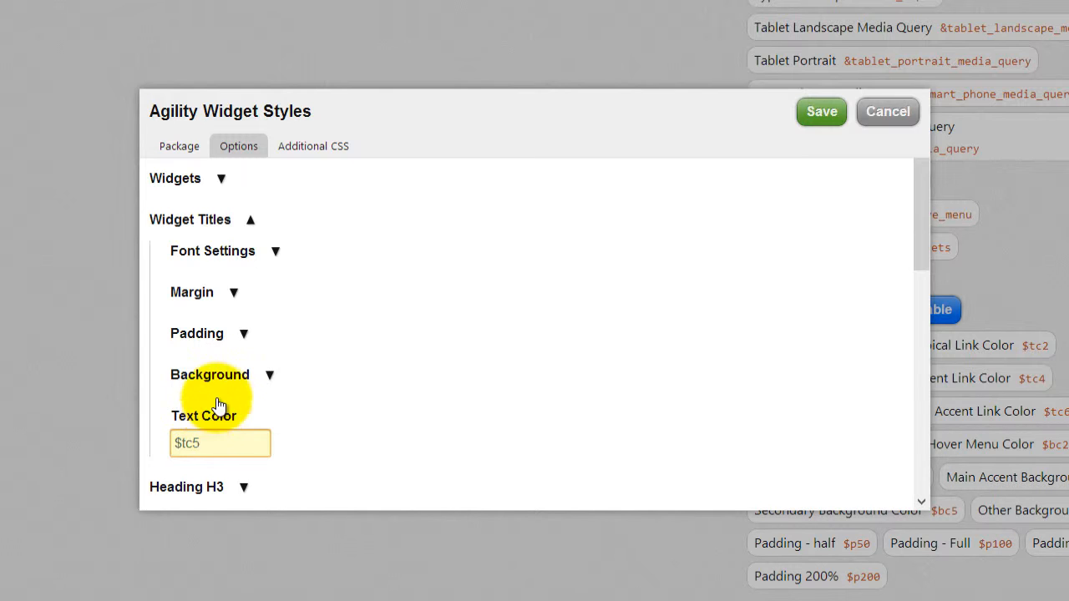
- Set the Widgets text color of the Footer Widgets package to $tc6, show its Background options and save the package
click(222, 180)
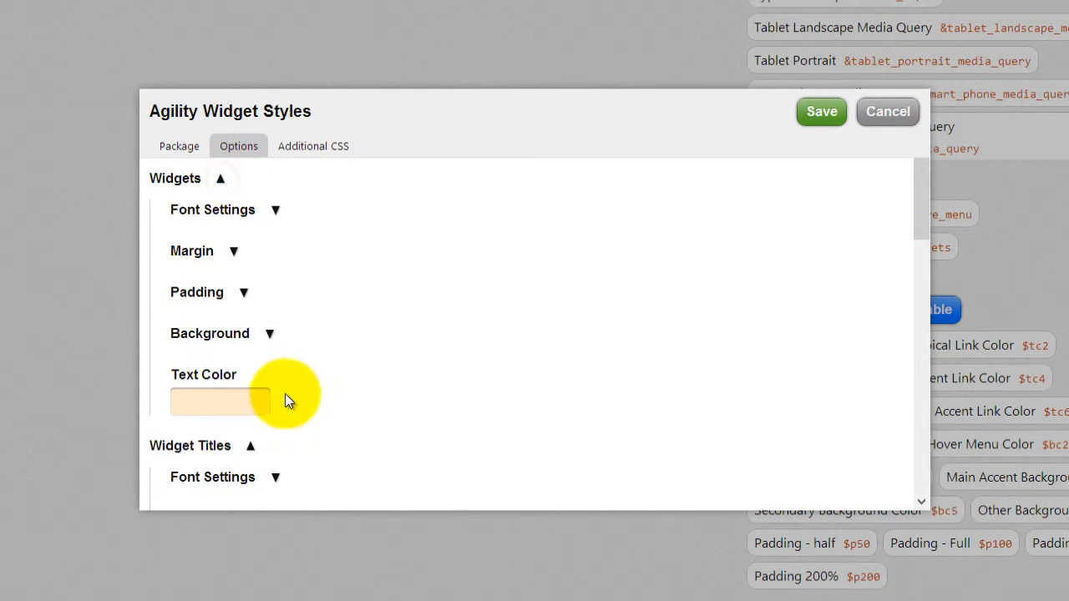
click(218, 399)
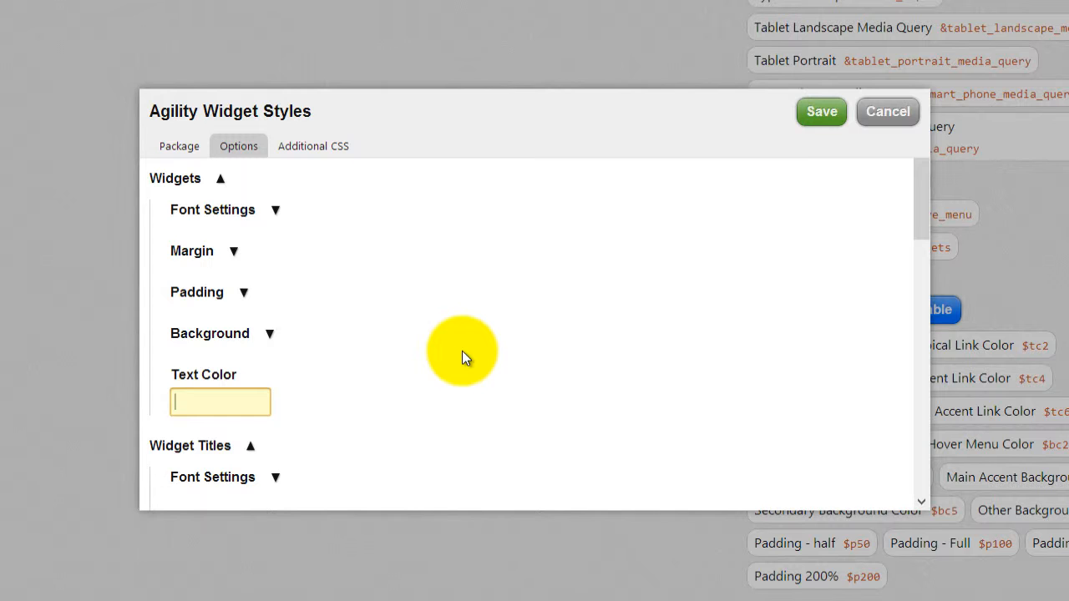
text($tc6)
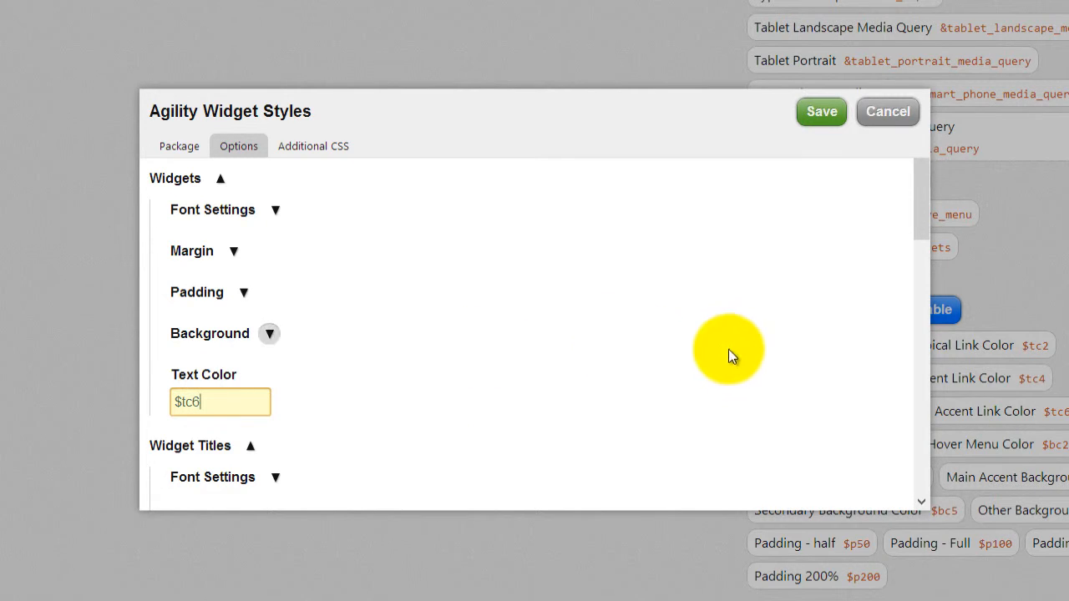
click(269, 334)
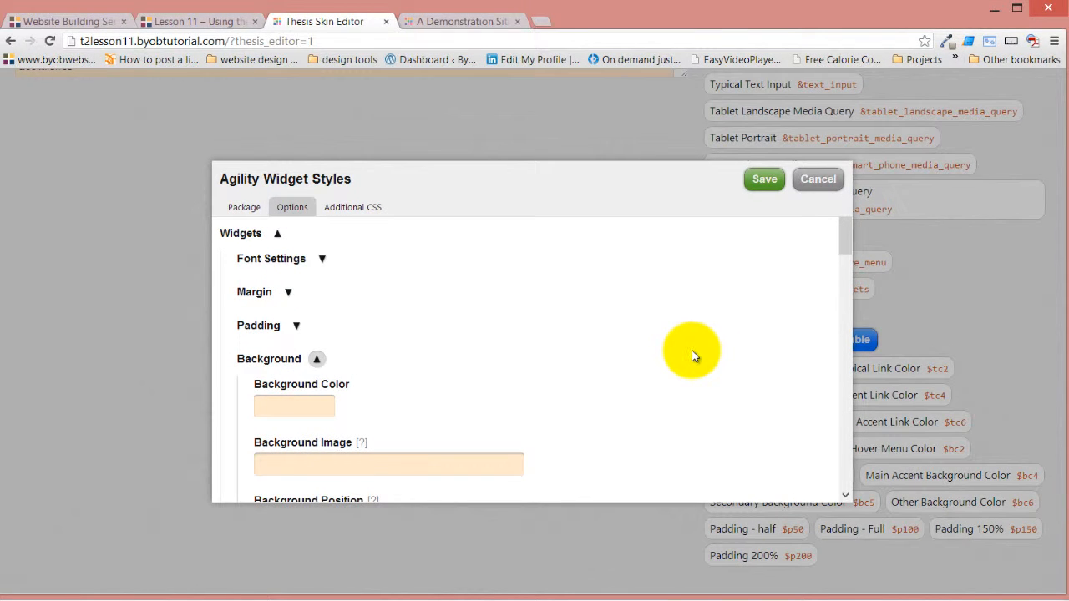
click(766, 182)
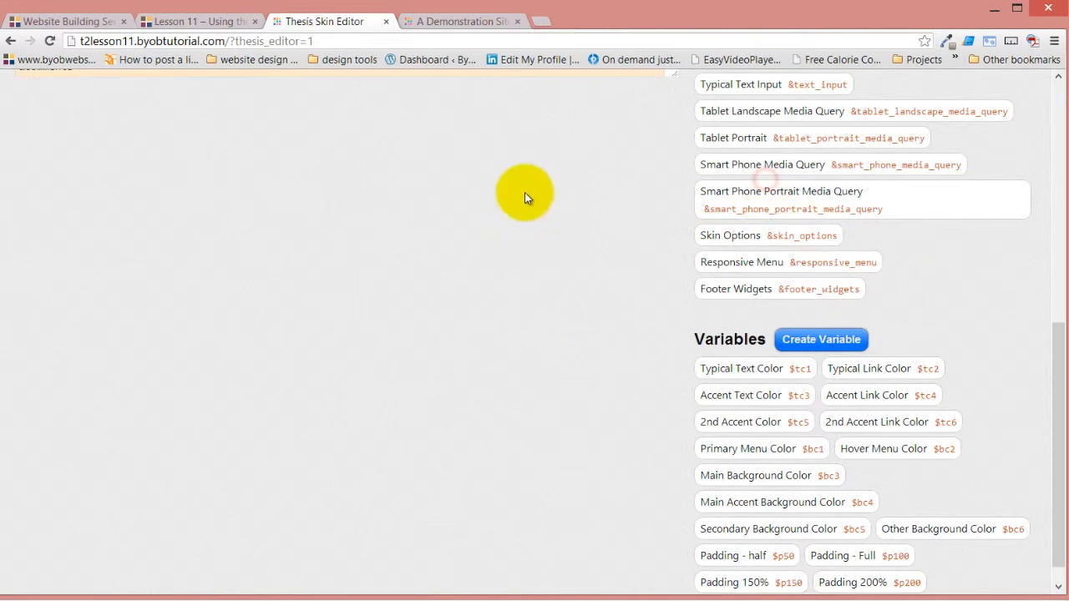
- Check the contact widget's title and text colors in the footer of the site preview window, and return to the Skin Editor
key(alt+Tab)
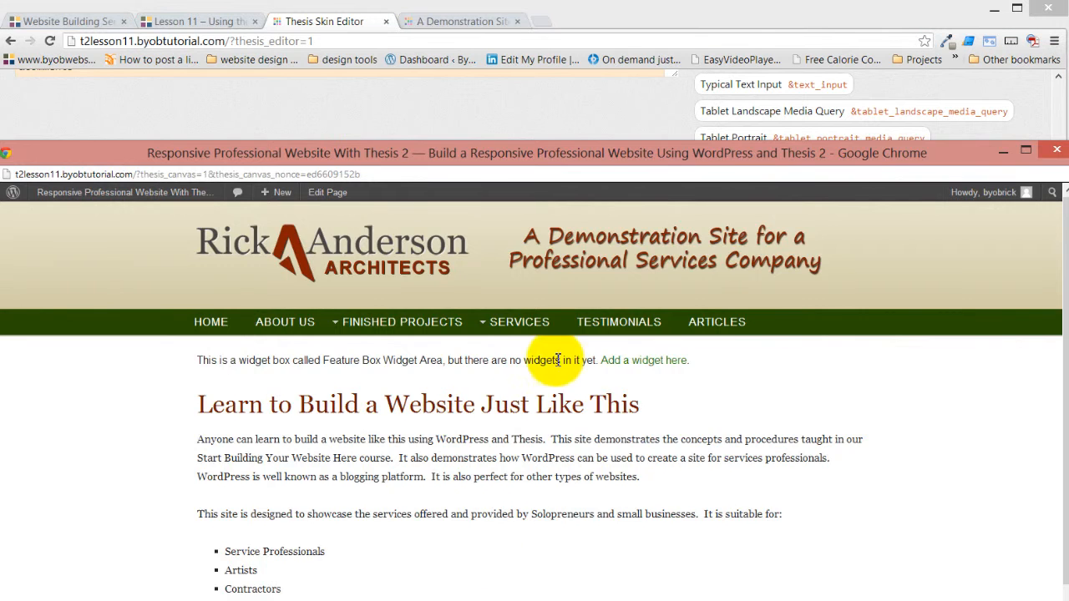
scroll(552, 391, down, 3)
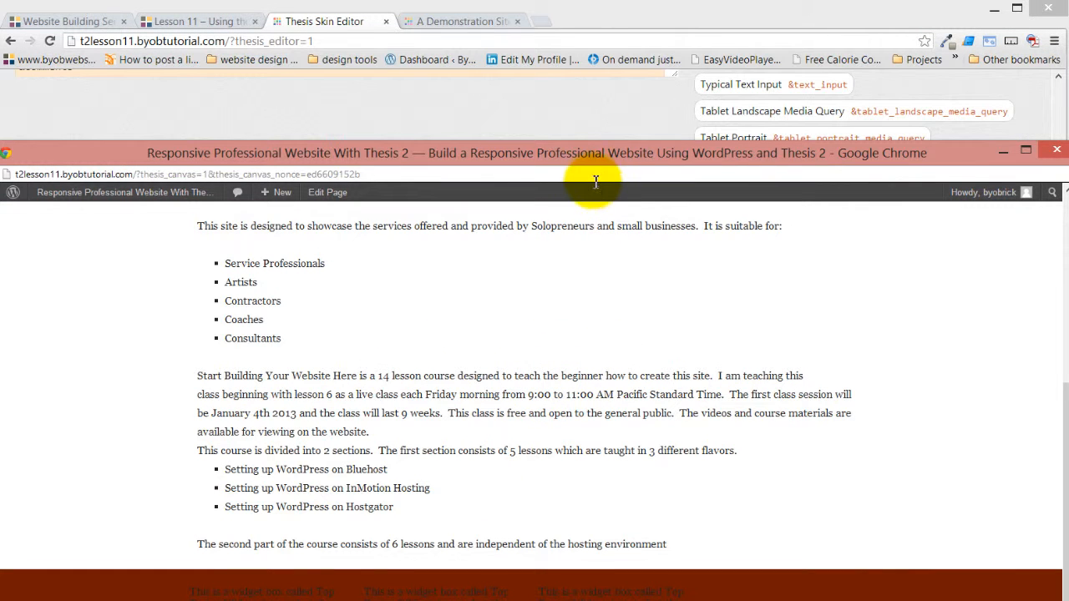
drag(598, 137, 607, 33)
drag(724, 485, 821, 496)
click(821, 498)
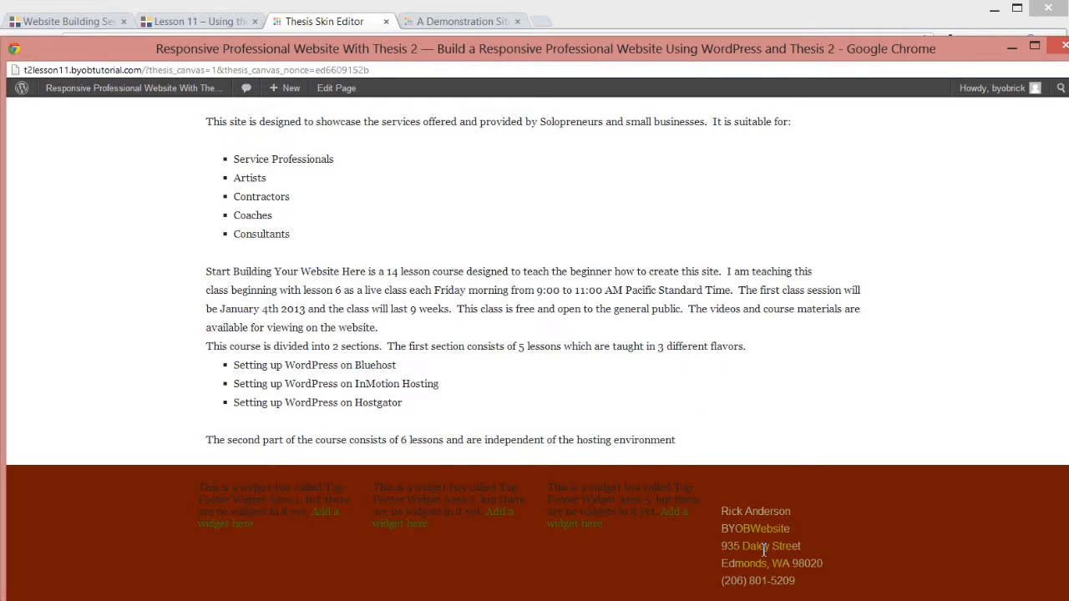
drag(732, 492, 773, 491)
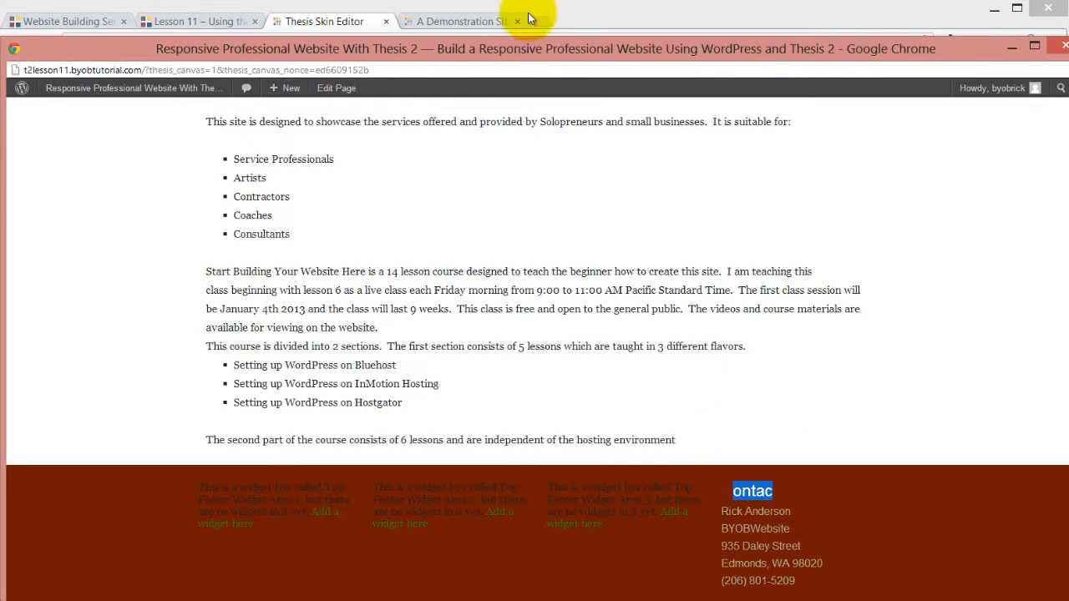
click(576, 18)
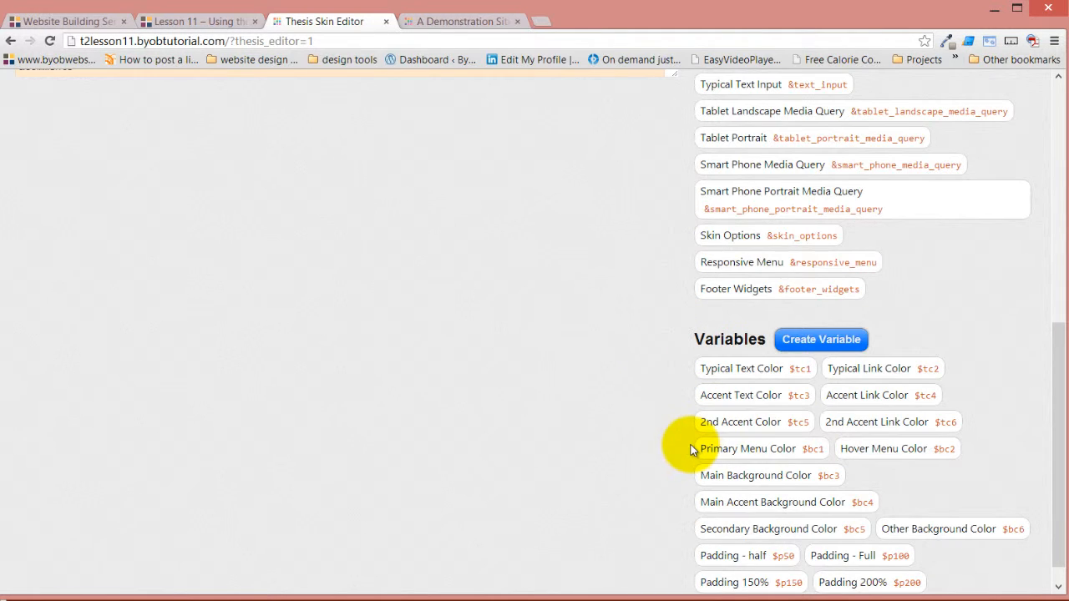
- Review the 2nd Accent color variables' values and the Footer Widgets package's Widget Titles text color, and save the package
mouse_move(695, 429)
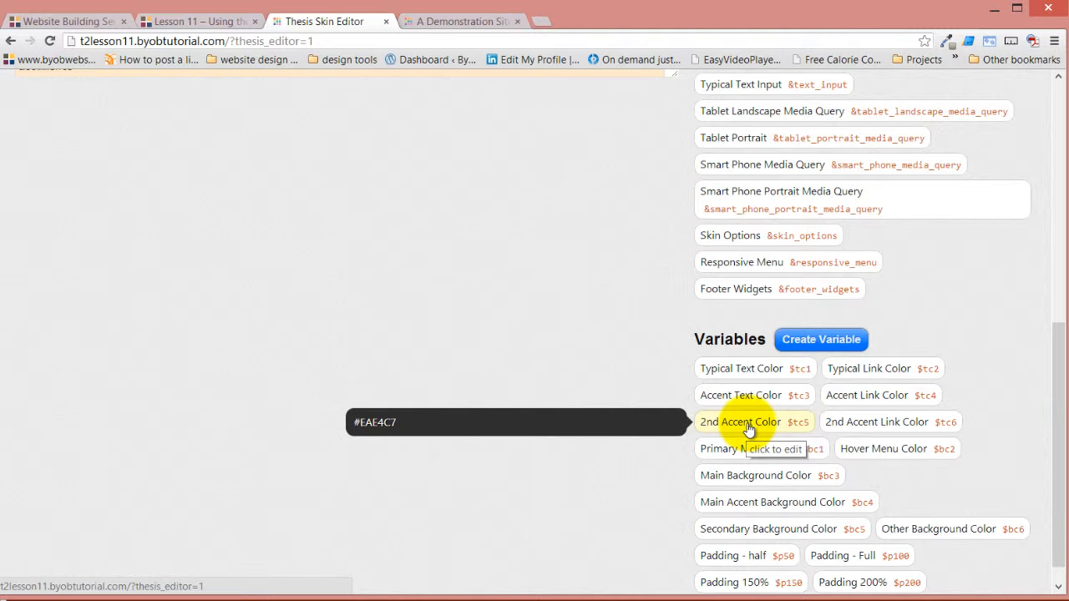
mouse_move(842, 431)
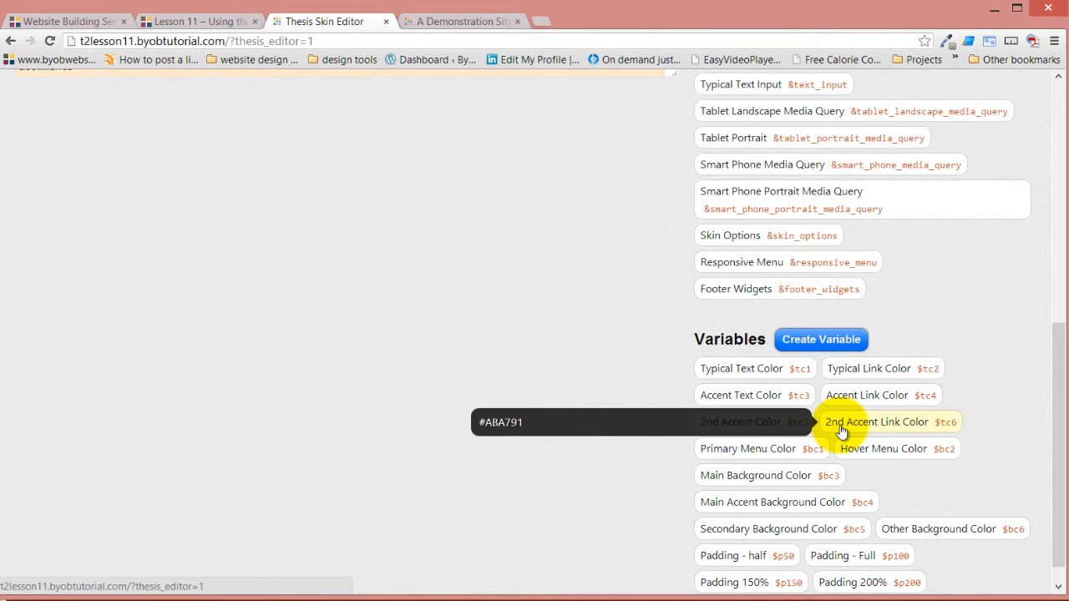
mouse_move(788, 290)
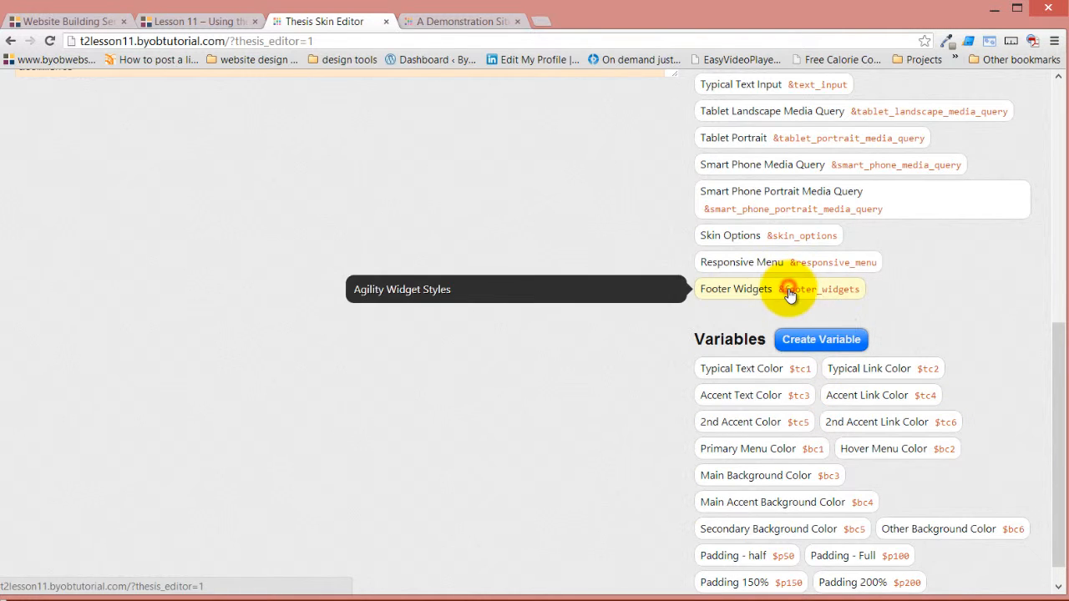
click(789, 292)
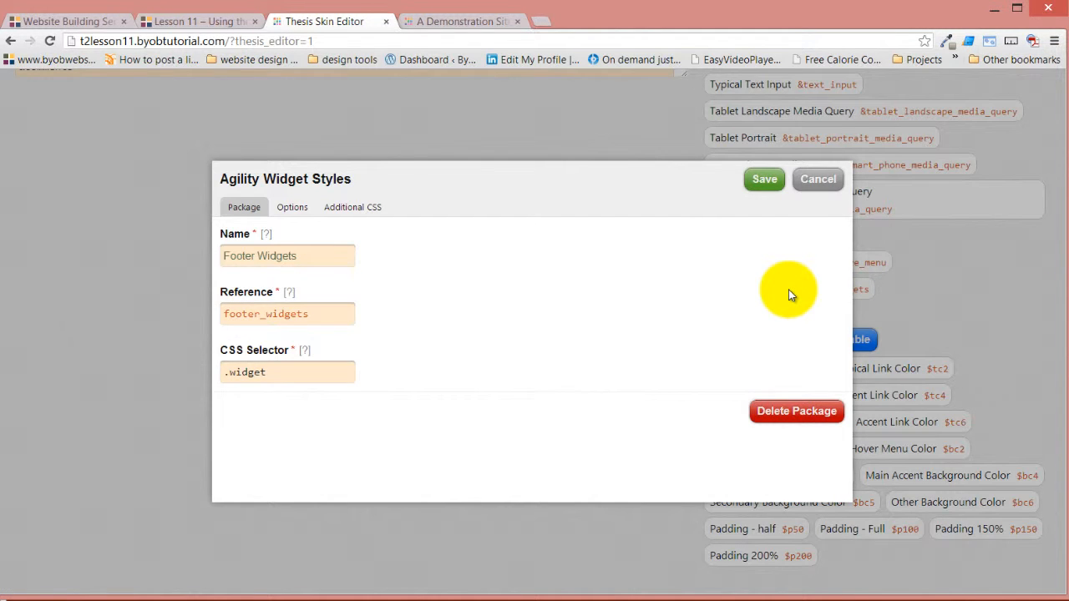
click(301, 209)
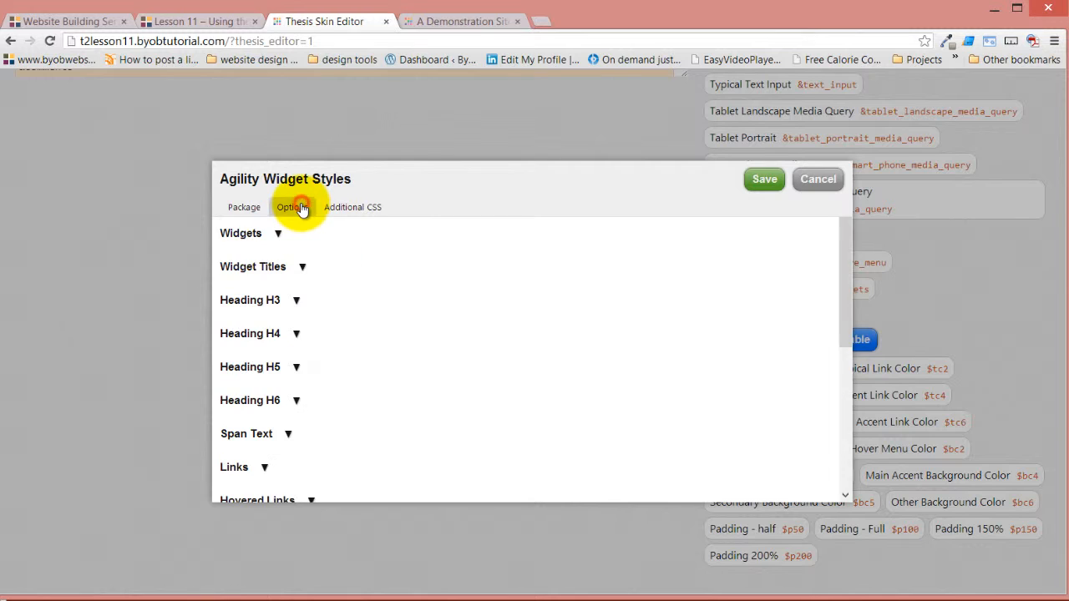
click(303, 267)
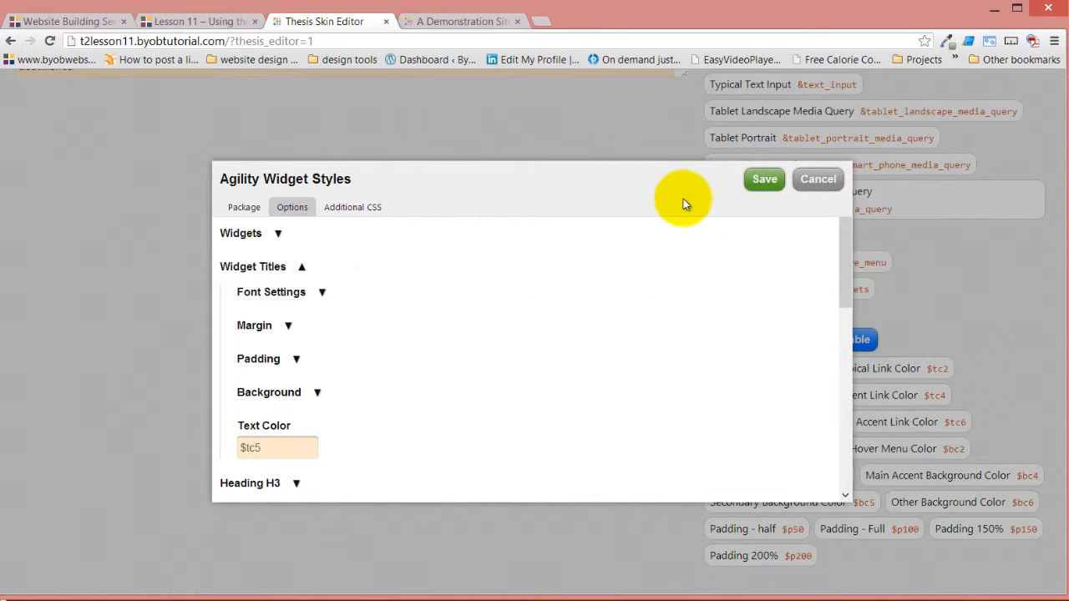
click(762, 180)
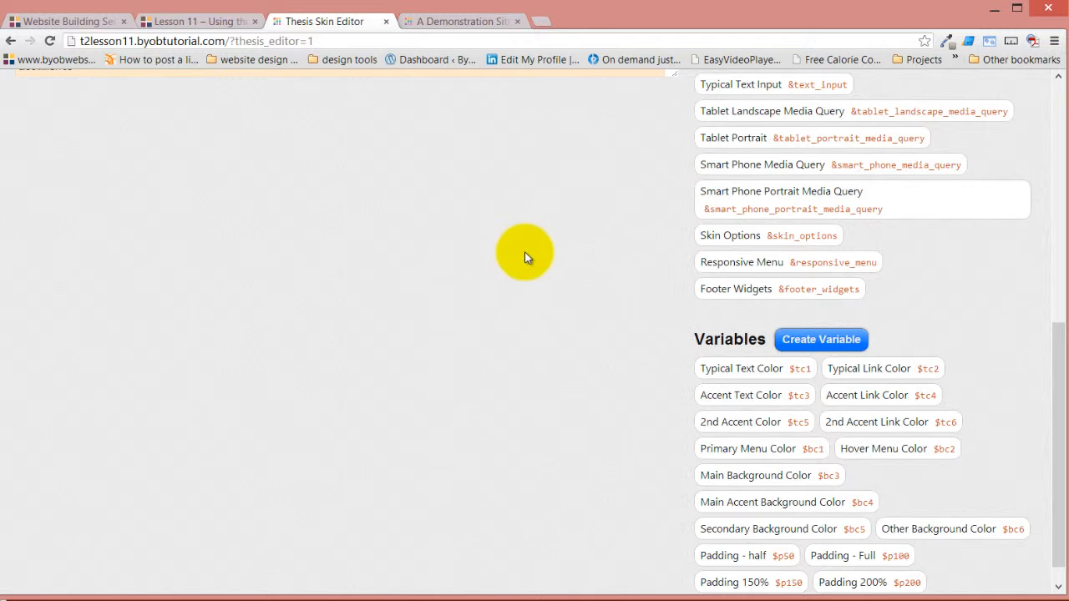
- Save the skin's CSS
scroll(811, 219, up, 10)
click(994, 133)
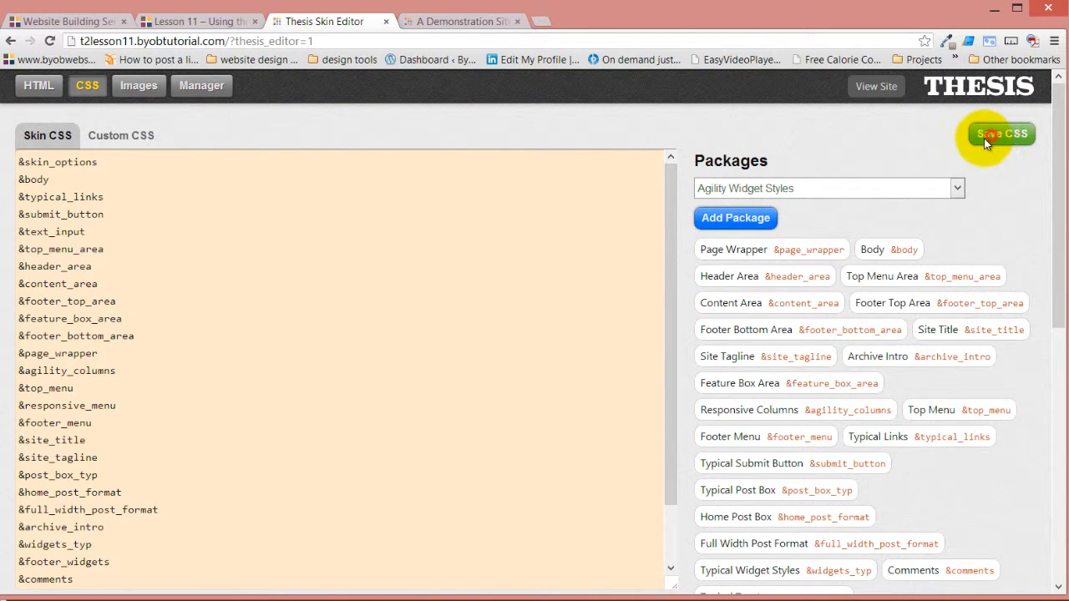
click(539, 333)
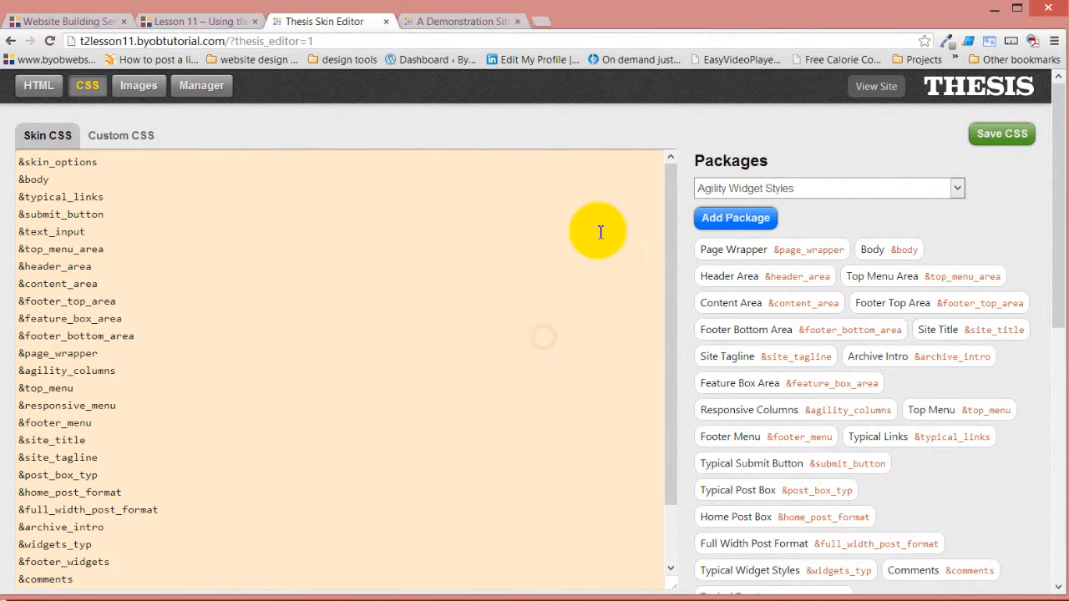
- View the site in a new browser tab and check the Contact Us widget title in the footer
right_click(873, 89)
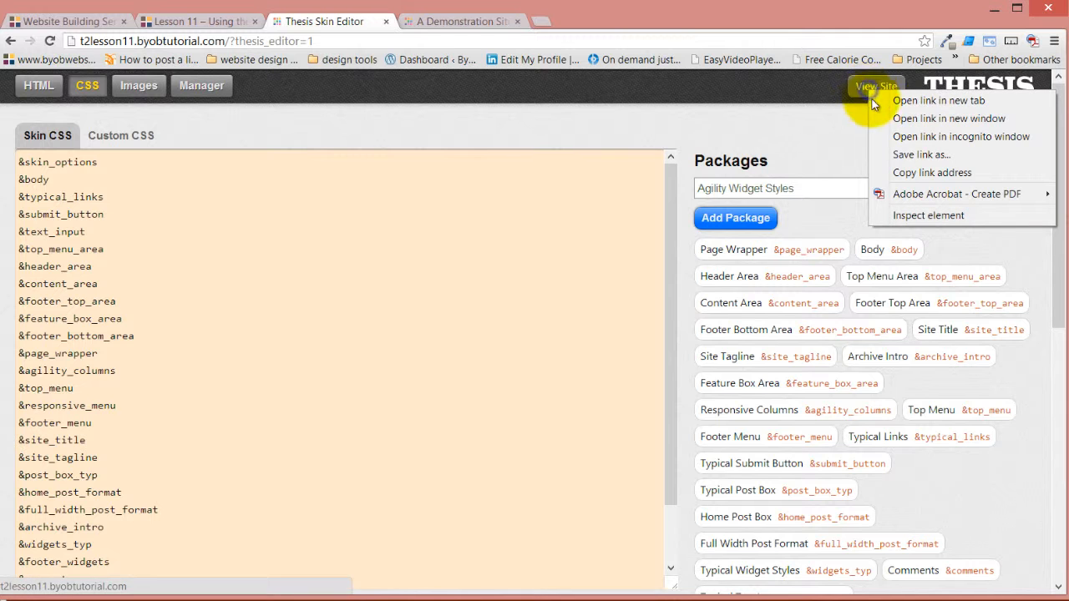
click(896, 100)
click(480, 23)
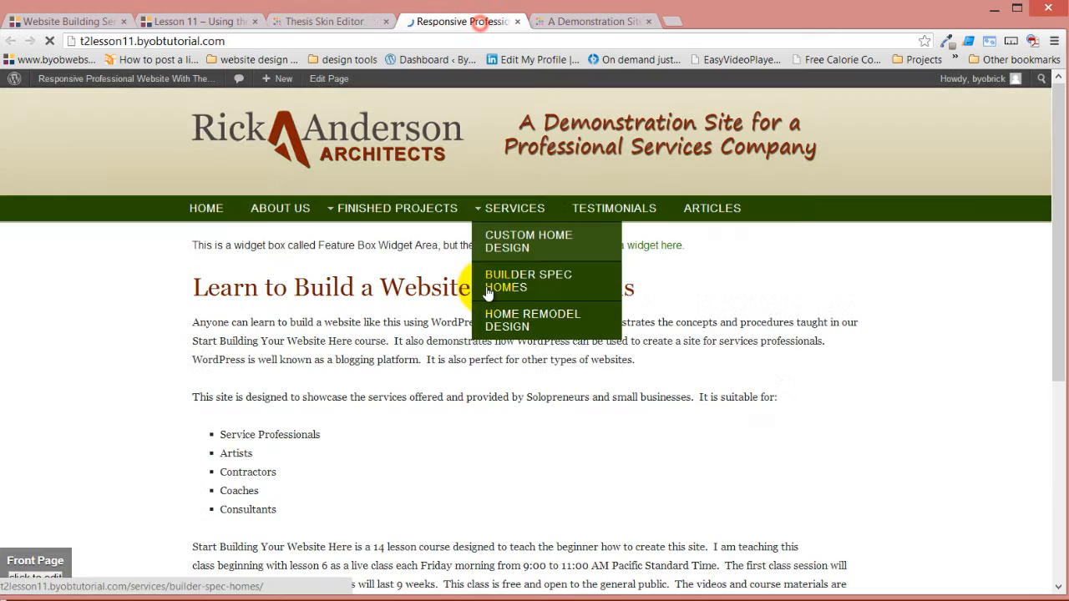
scroll(794, 365, down, 4)
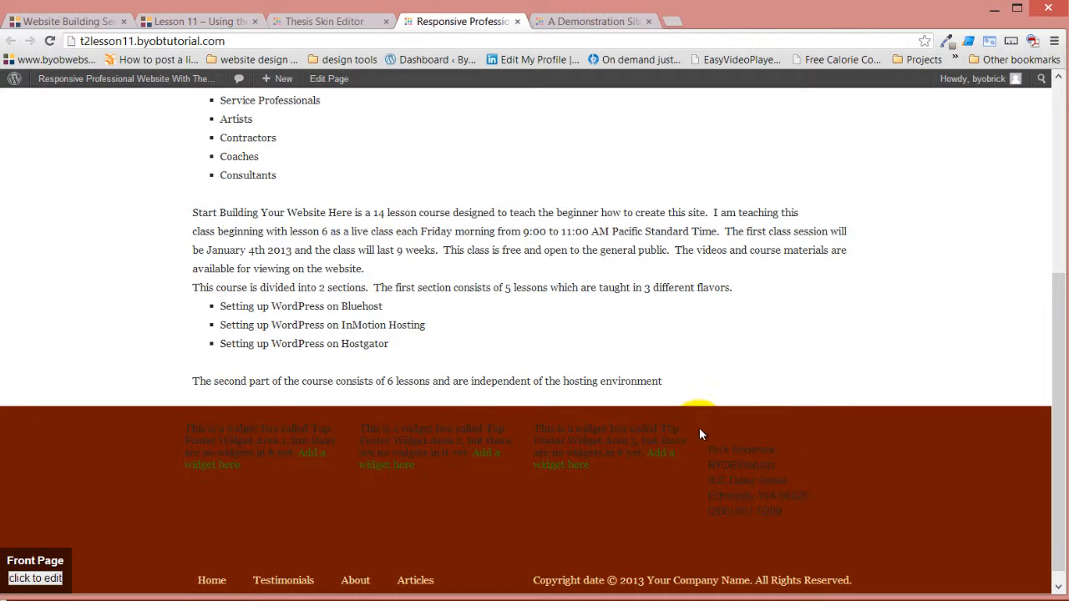
drag(710, 430, 821, 434)
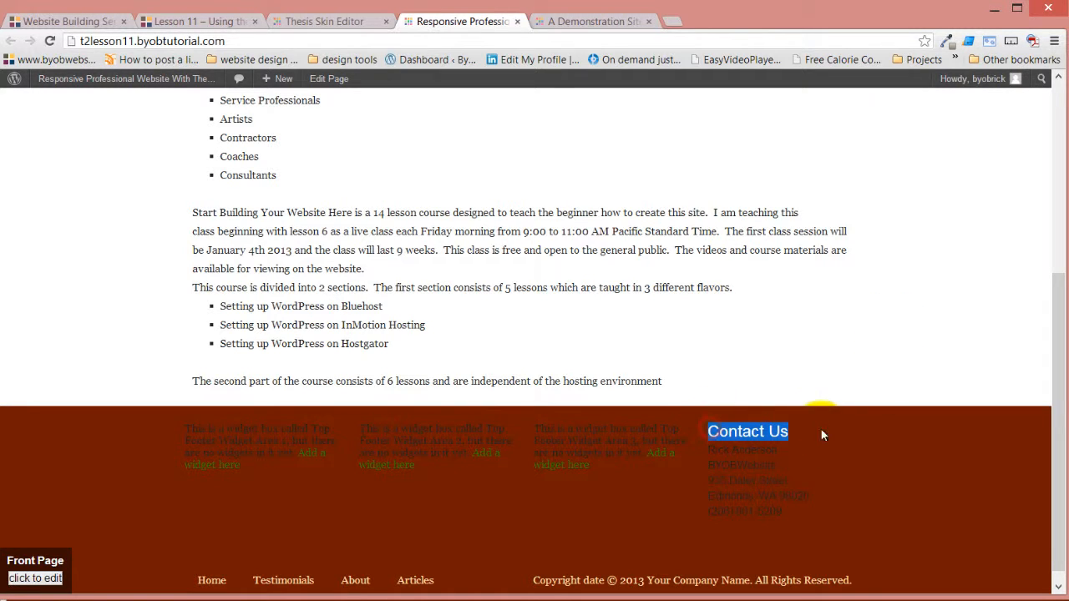
click(786, 434)
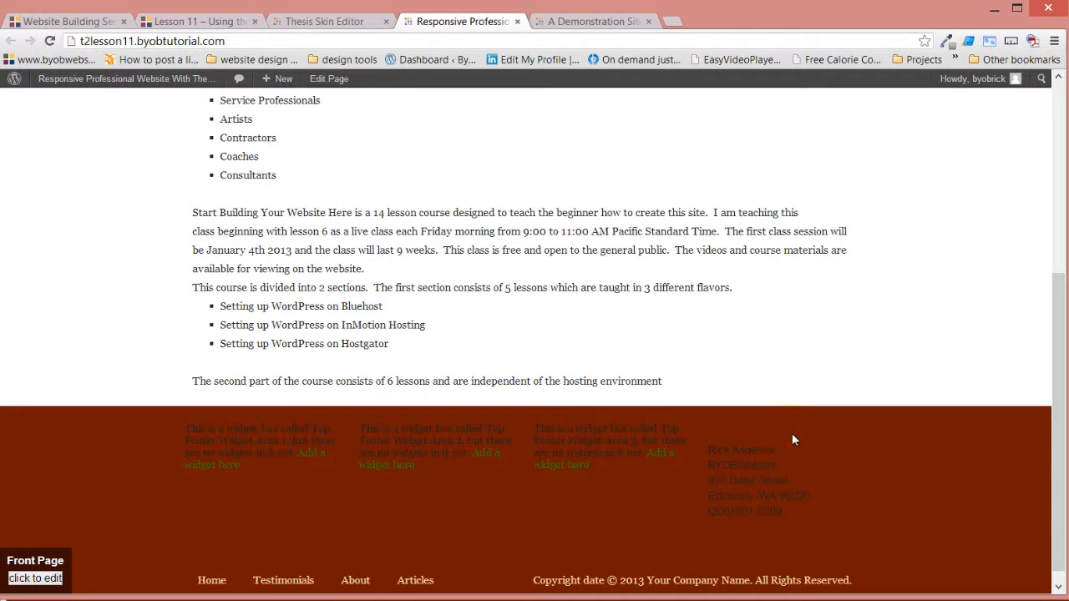
- Inspect the top footer area in Developer Tools and expand its markup through the columns to the first column's paragraph
right_click(899, 452)
click(961, 594)
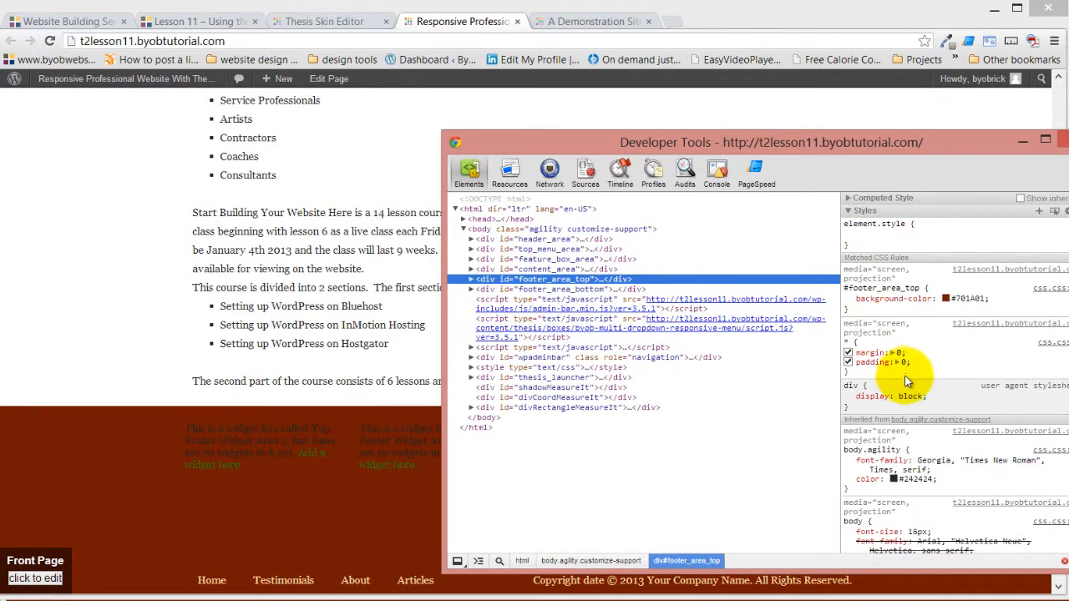
click(472, 279)
click(481, 289)
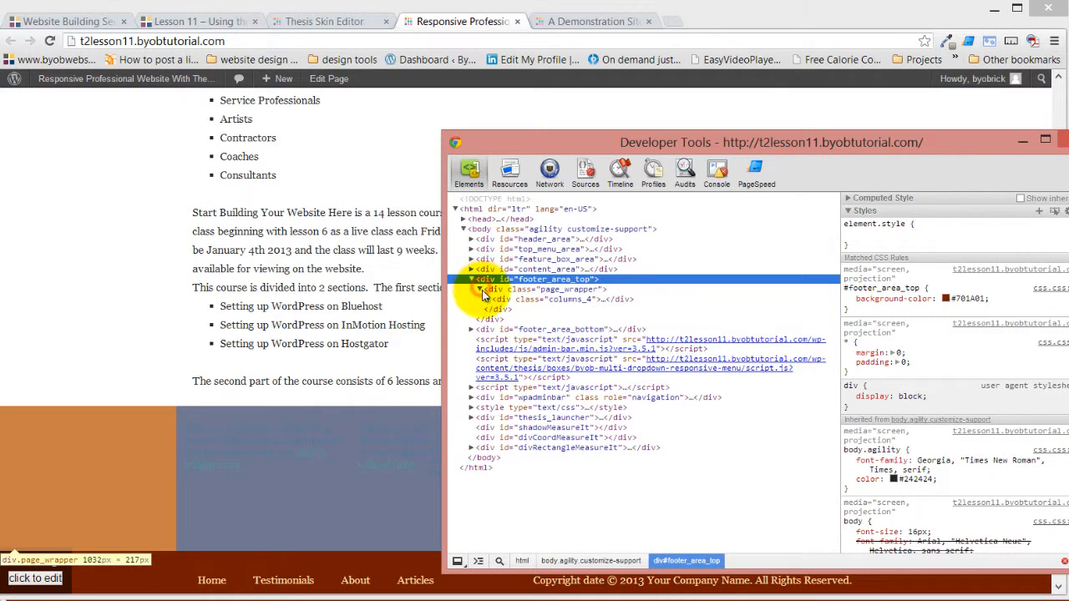
click(491, 299)
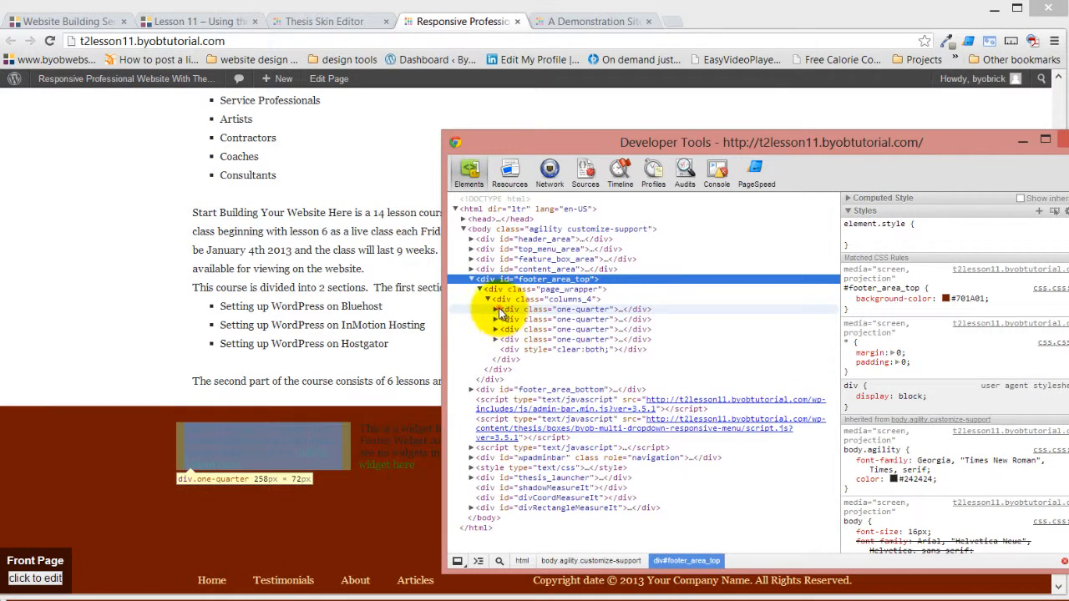
click(496, 310)
click(504, 319)
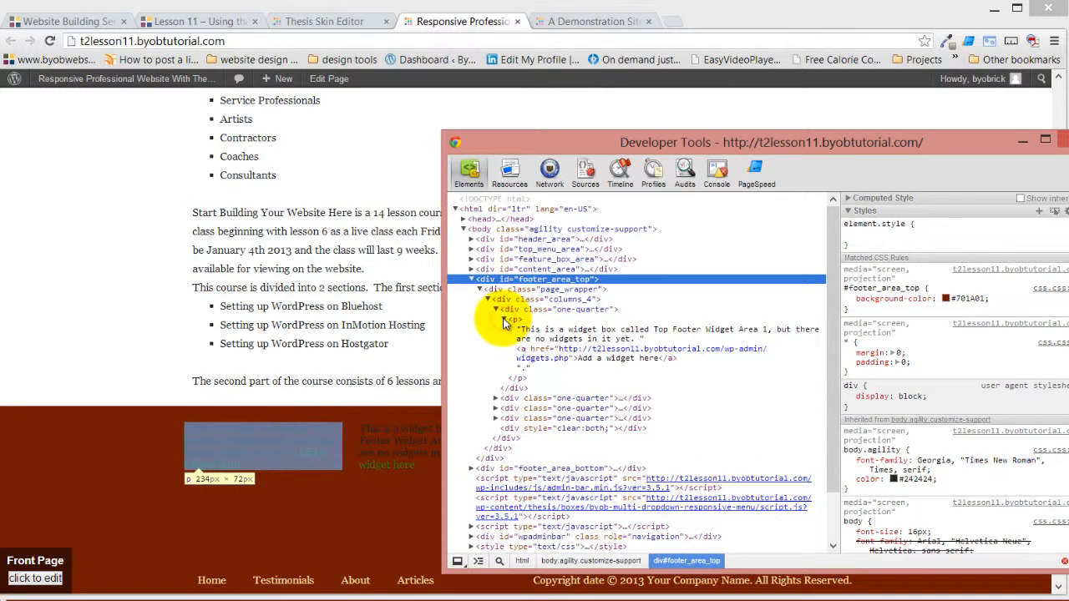
click(503, 321)
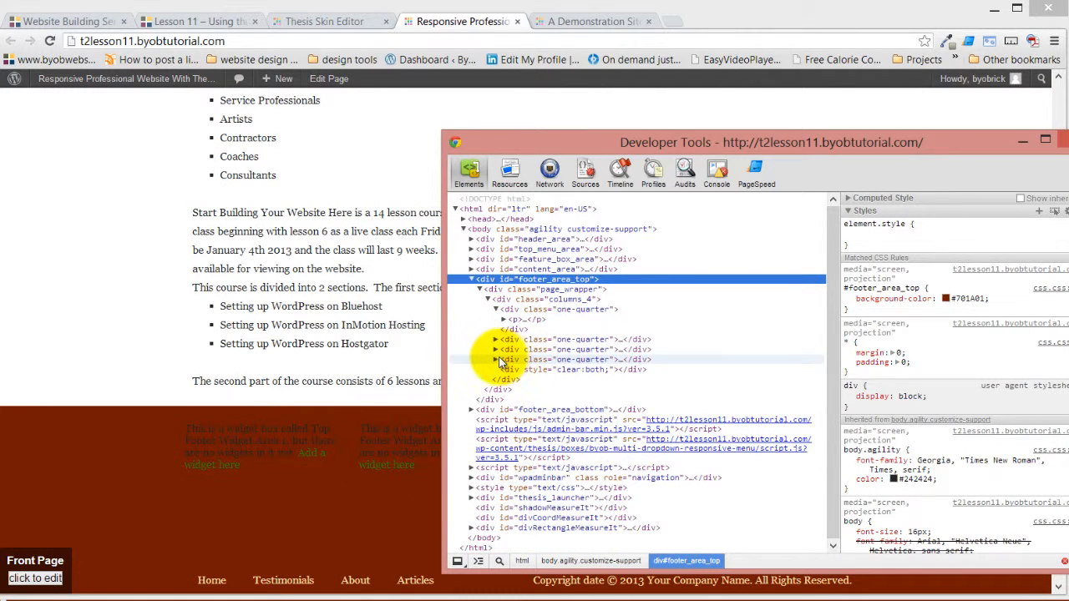
- Expand the last footer column, select the Contact Us widget's div and examine the CSS rules that apply to it
click(497, 360)
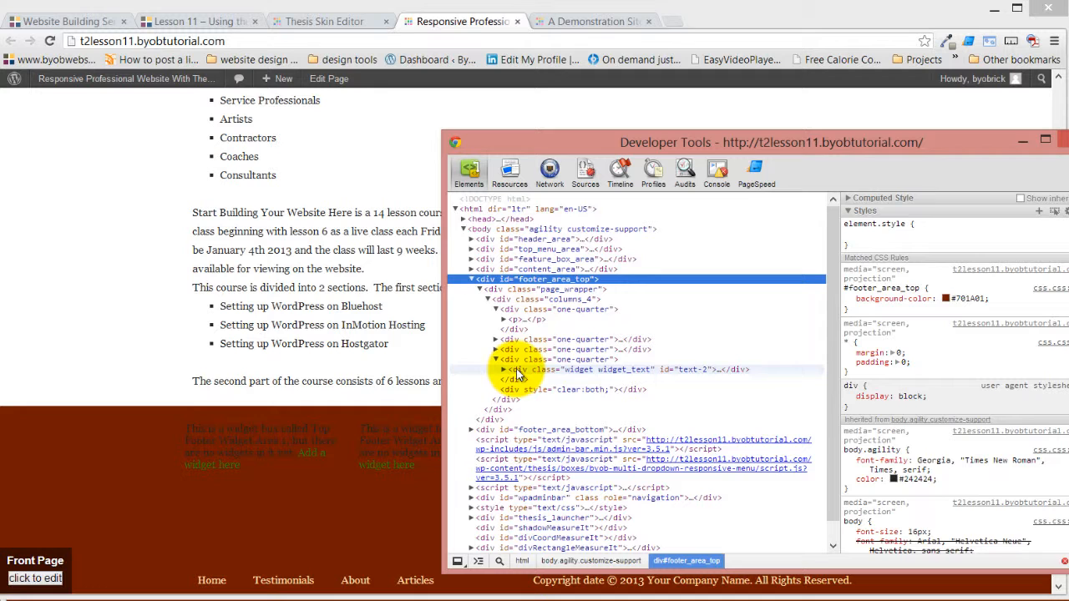
click(503, 370)
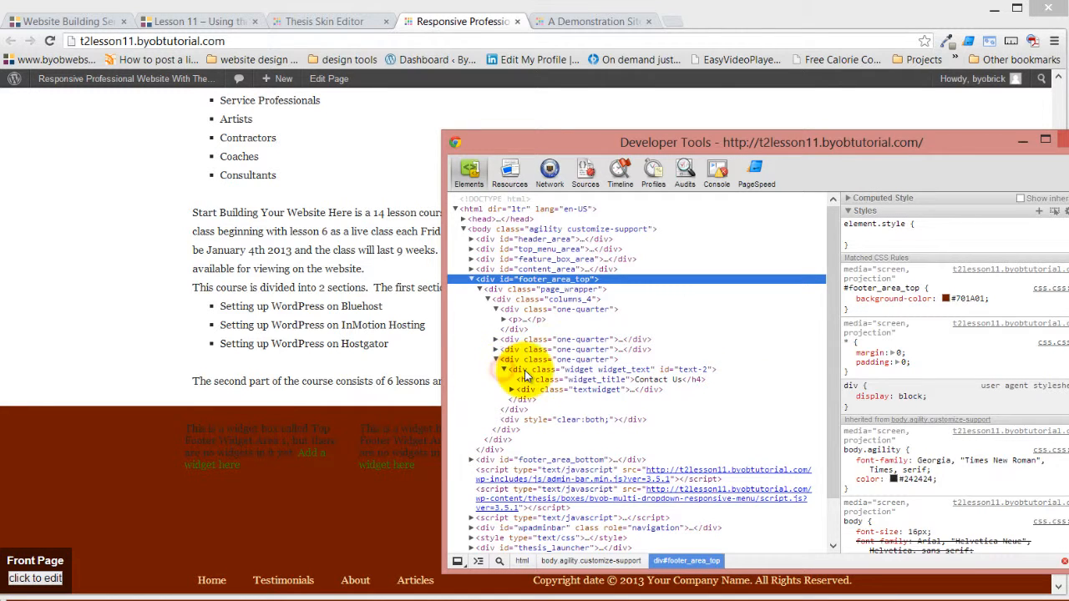
click(525, 371)
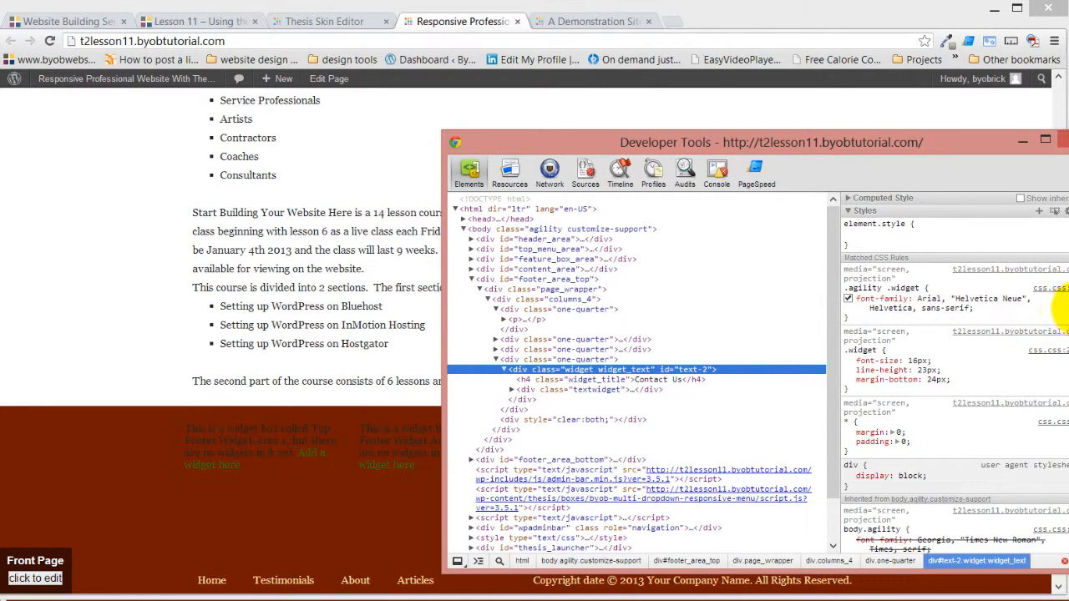
scroll(1056, 326, down, 3)
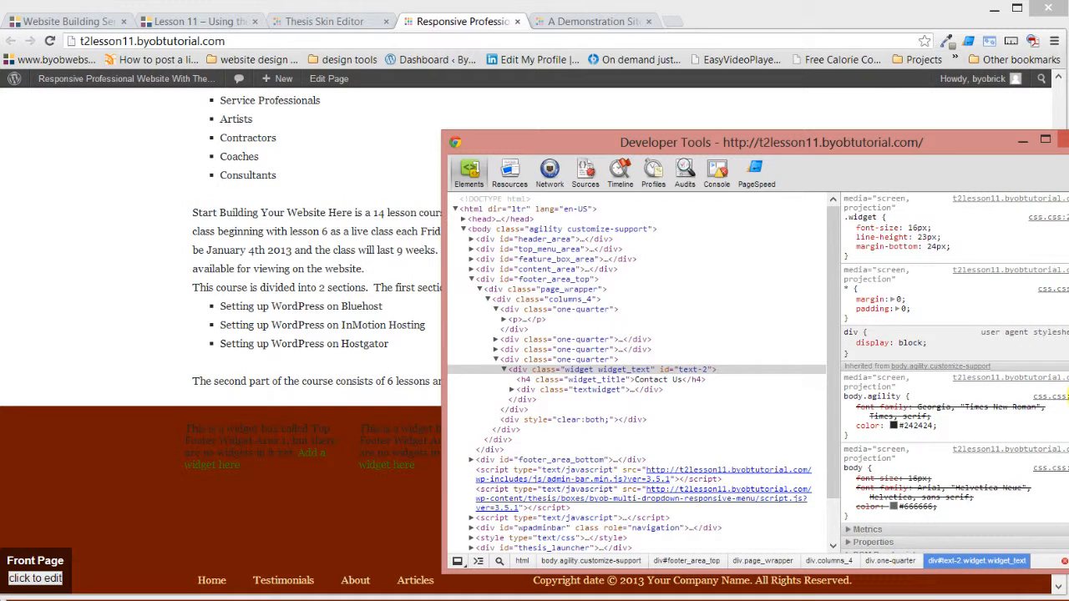
scroll(1064, 396, down, 1)
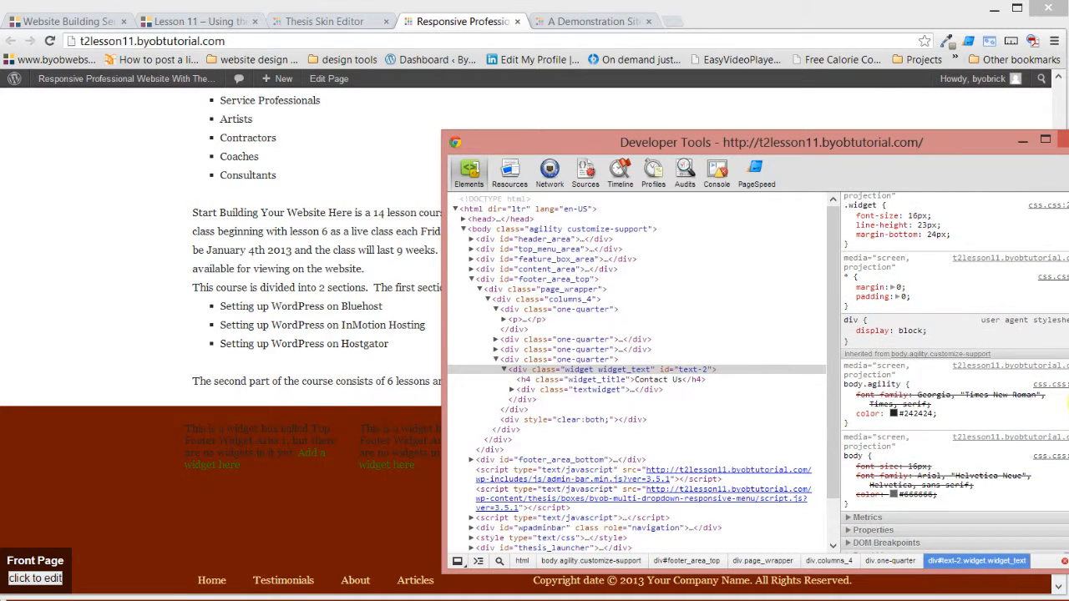
scroll(1057, 409, down, 1)
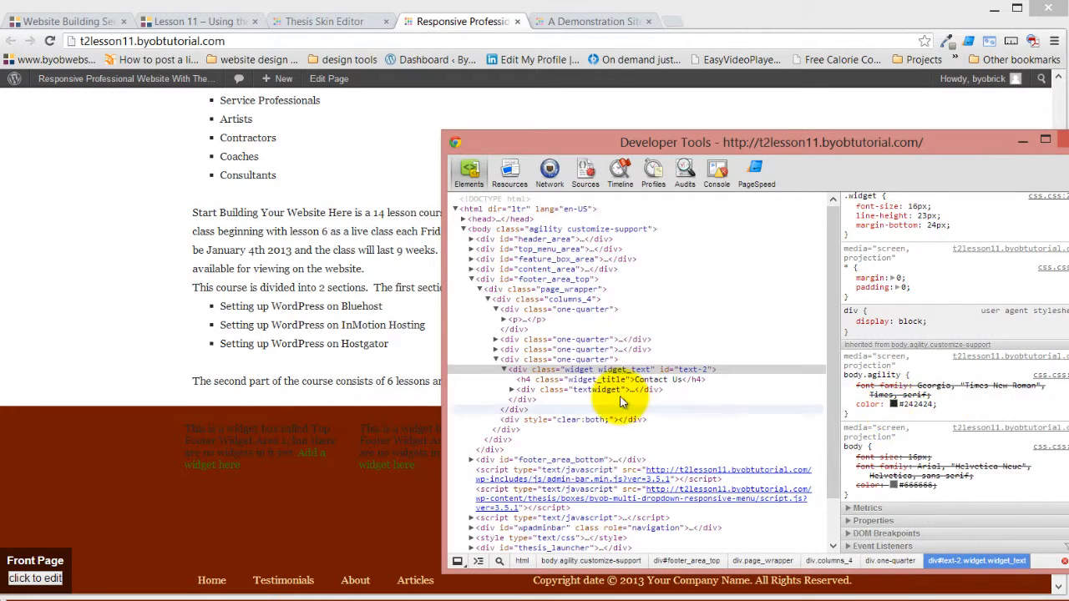
- Select the Contact Us widget's h4 title, examine the .agility .widget .widget_title rule that applies to it, and close Developer Tools
click(552, 380)
scroll(919, 363, up, 4)
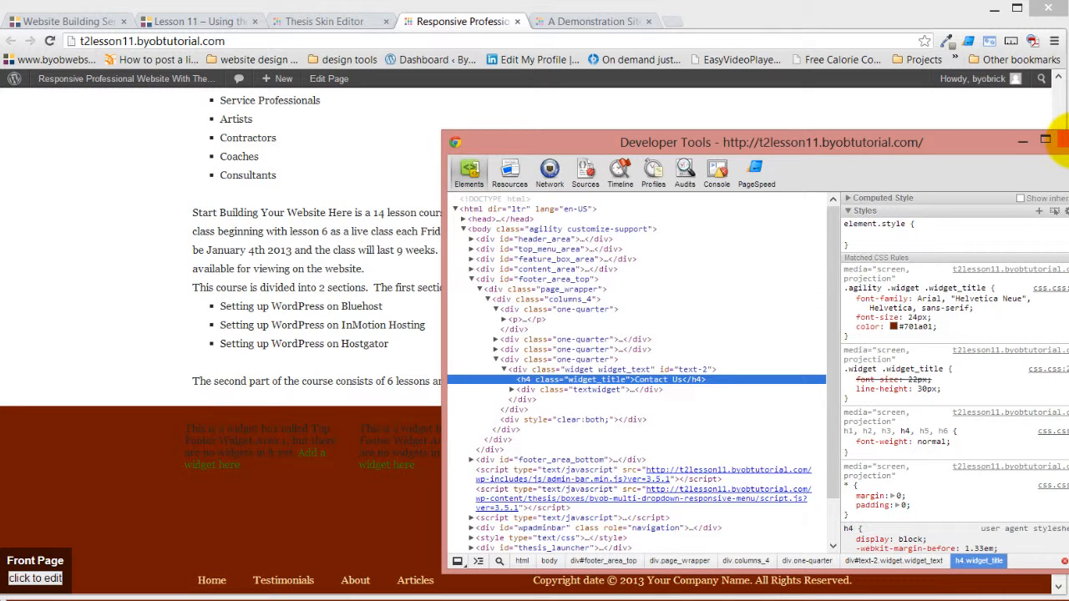
click(886, 289)
click(884, 290)
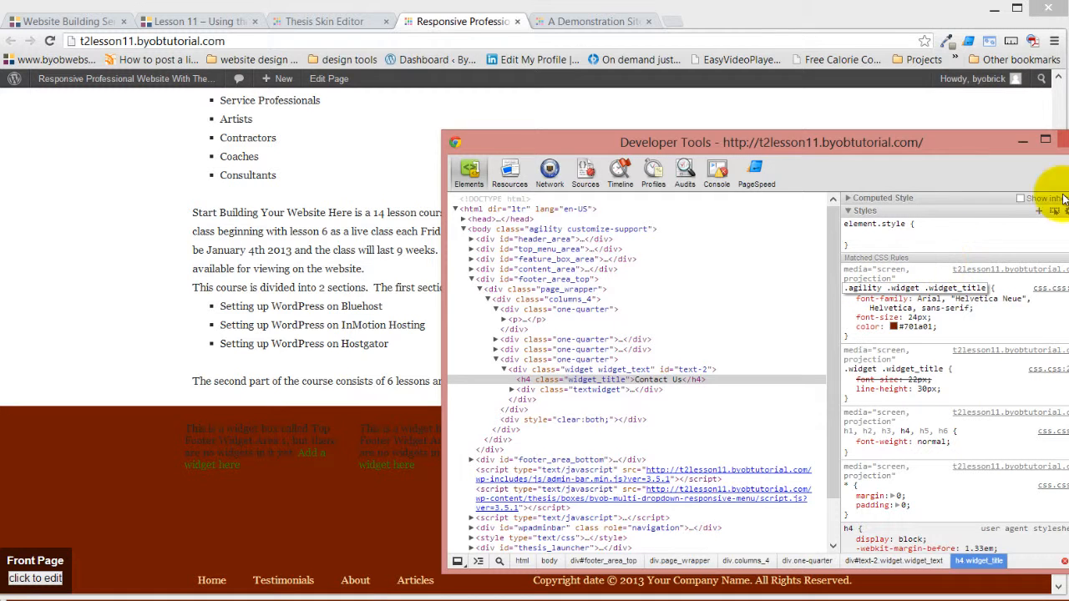
click(1061, 142)
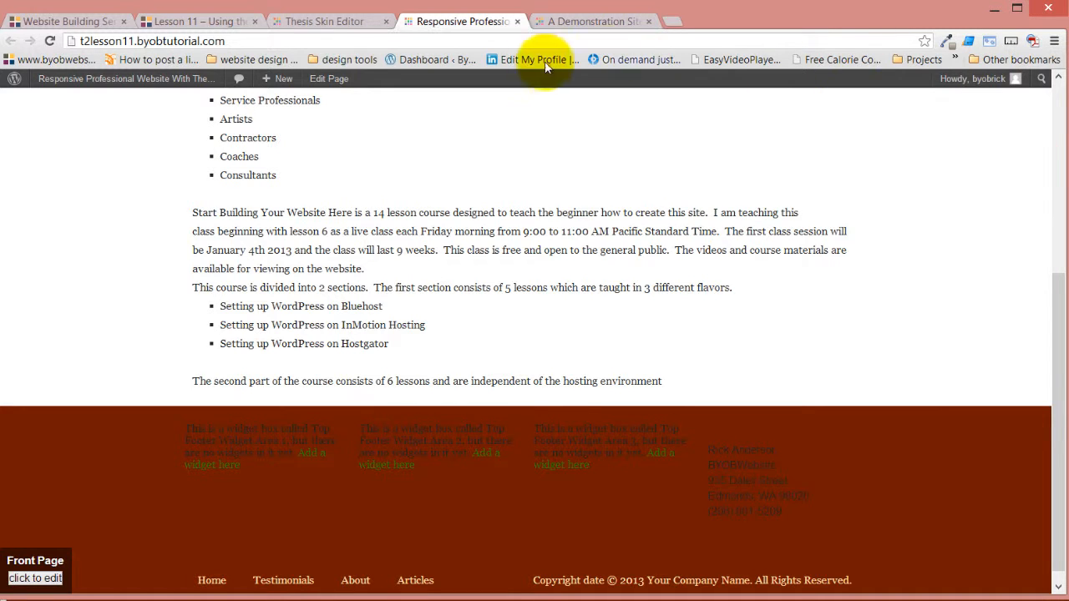
- Return to the Skin Editor, check the CSS selector of the Footer Widgets package and save the package
click(317, 25)
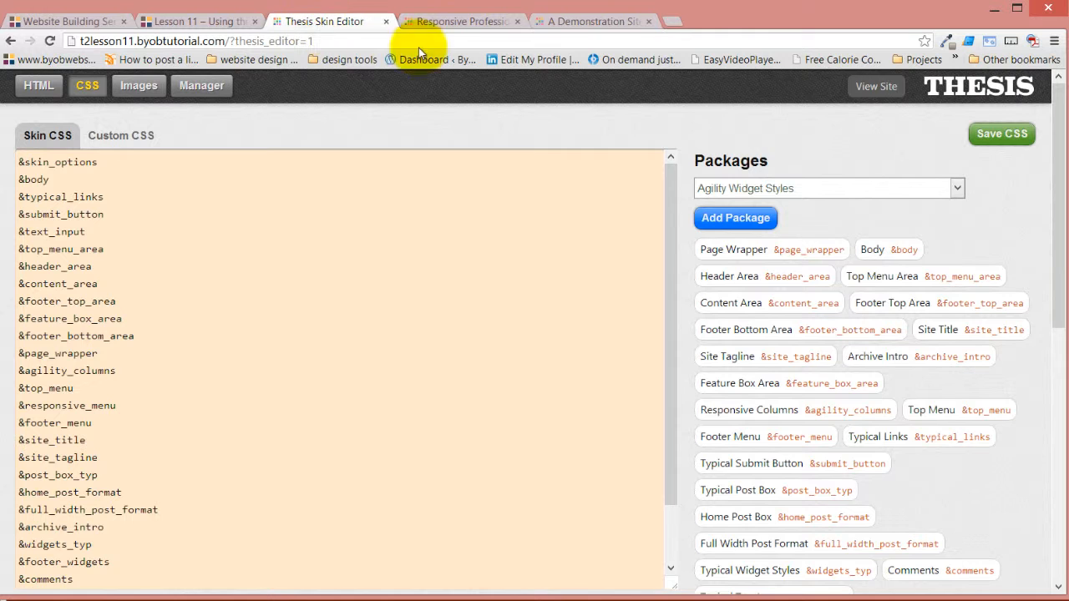
scroll(606, 274, down, 3)
scroll(655, 424, down, 1)
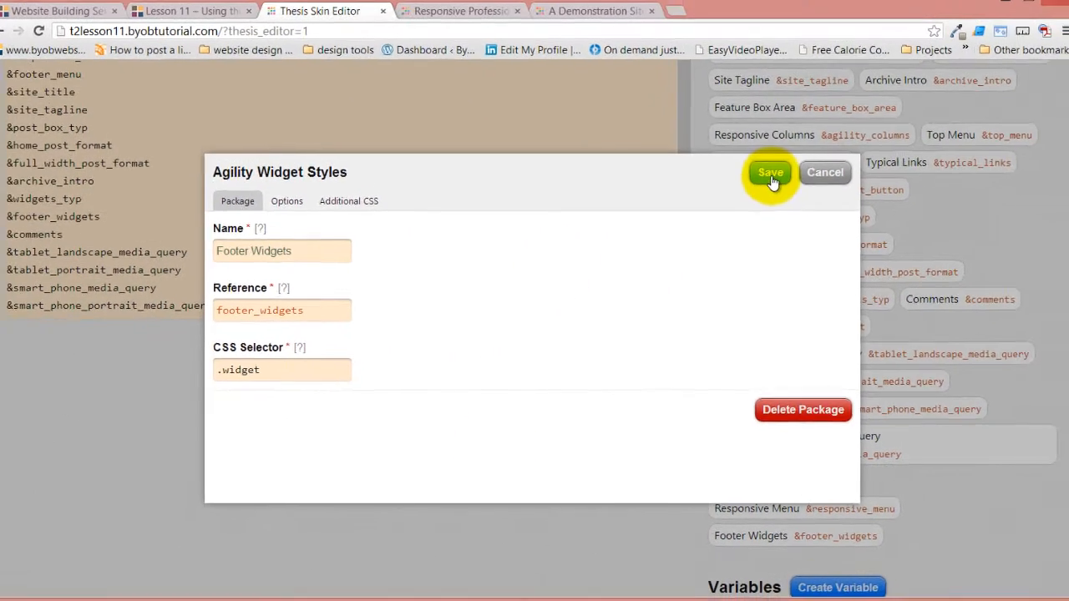
click(822, 111)
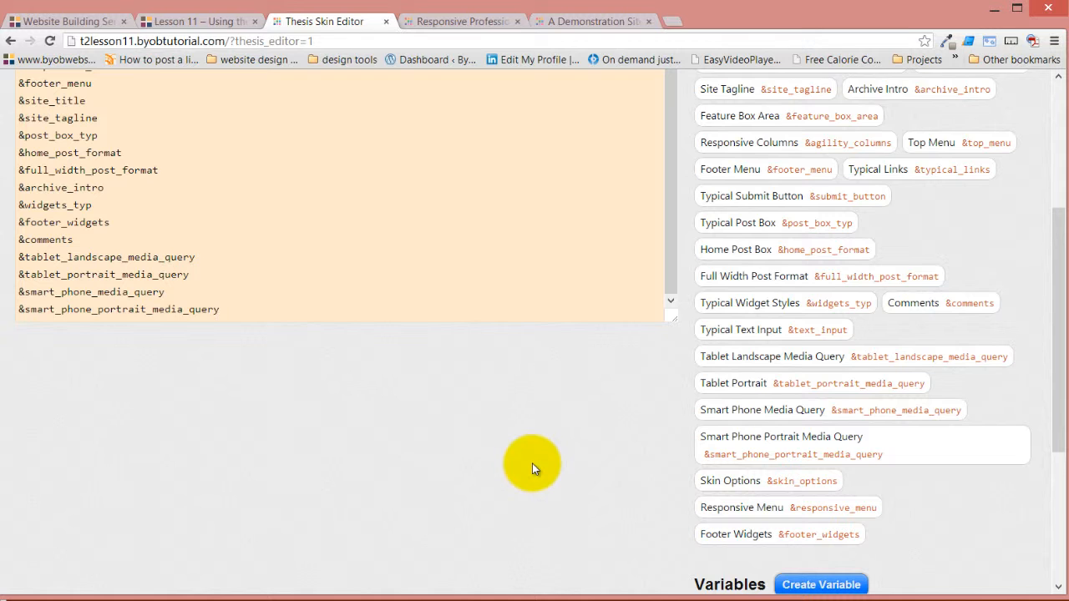
scroll(530, 465, up, 5)
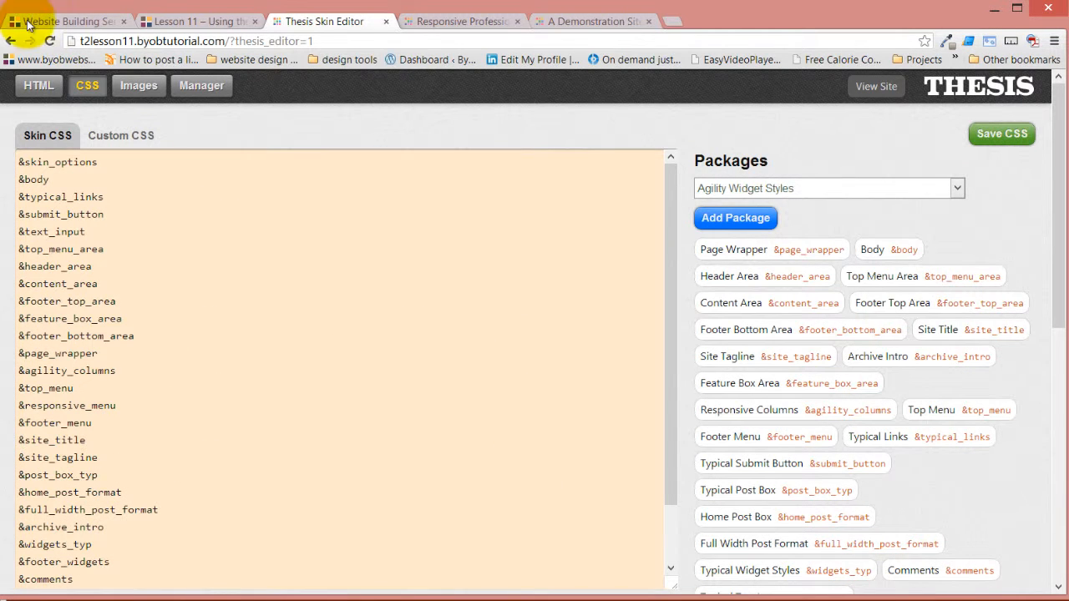
- Expand the Front Page template's Top Footer Area down to the Footer Widgets box and check that box's HTML id option
click(38, 85)
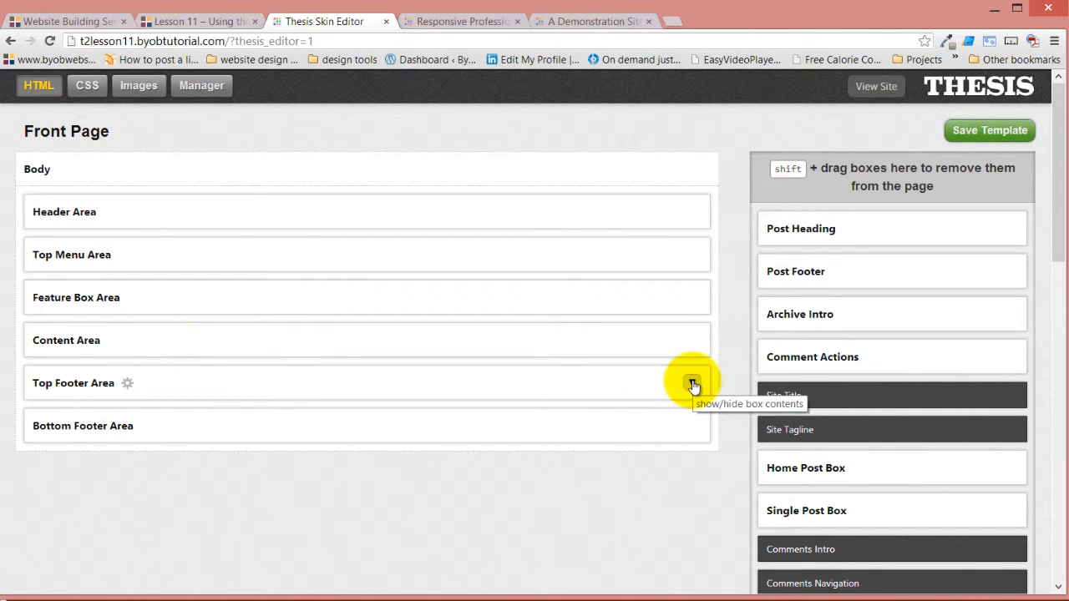
click(693, 385)
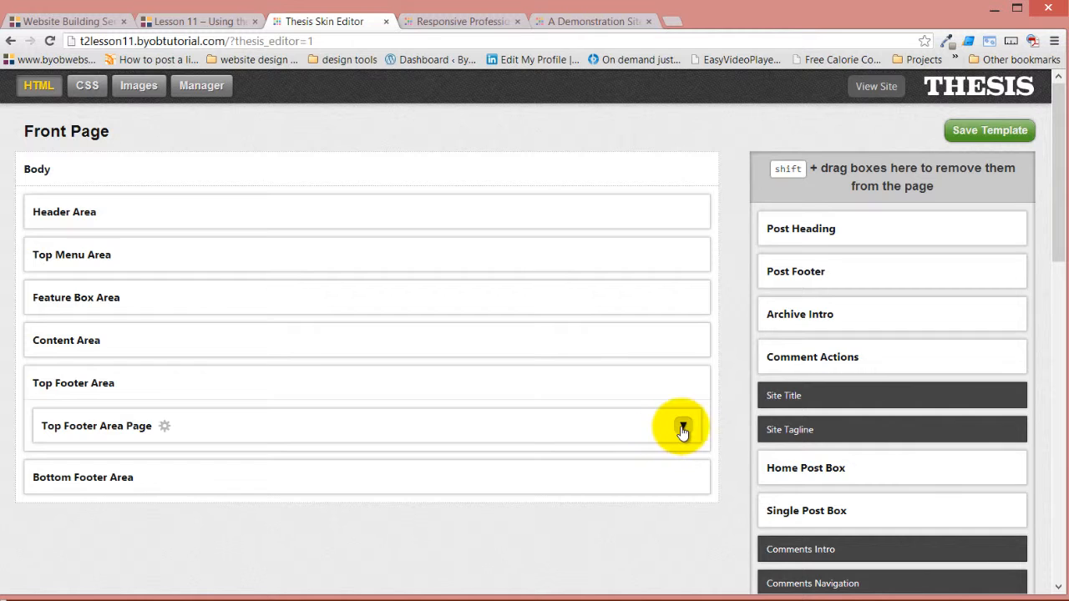
click(682, 428)
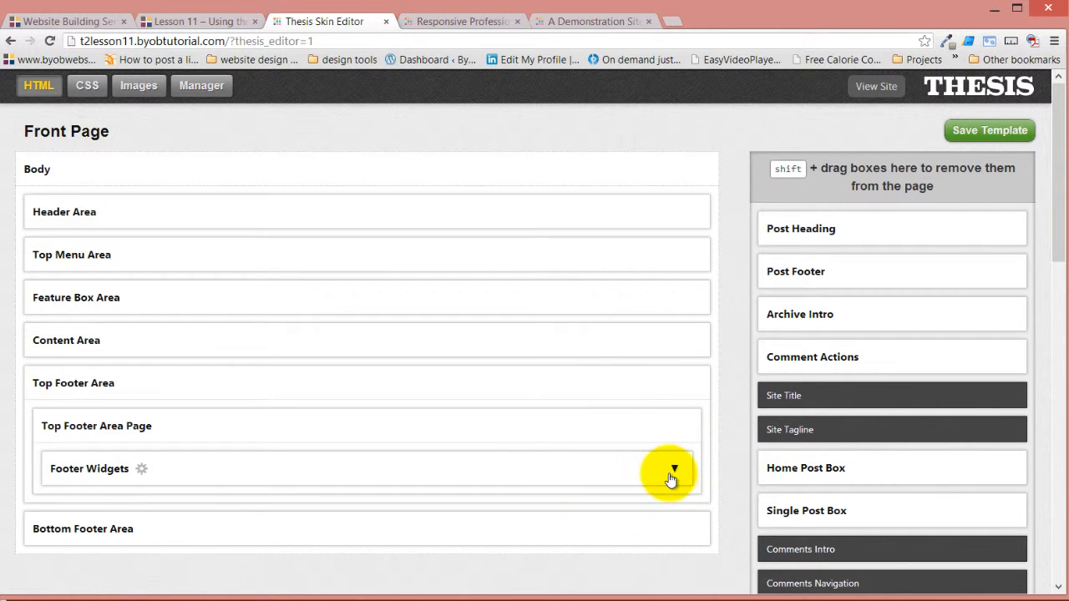
click(673, 472)
scroll(167, 306, down, 2)
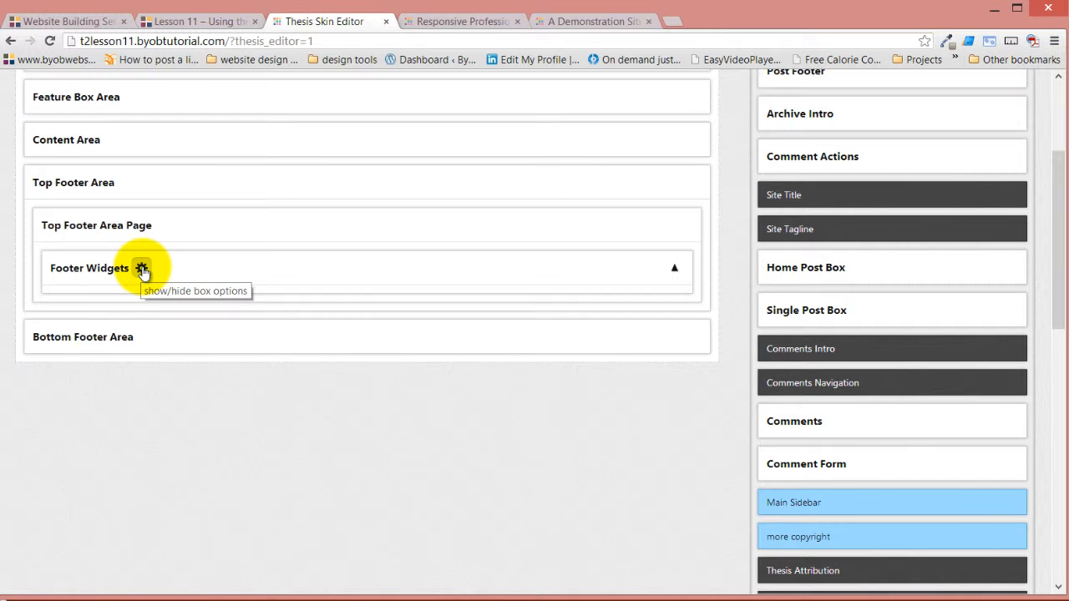
click(142, 269)
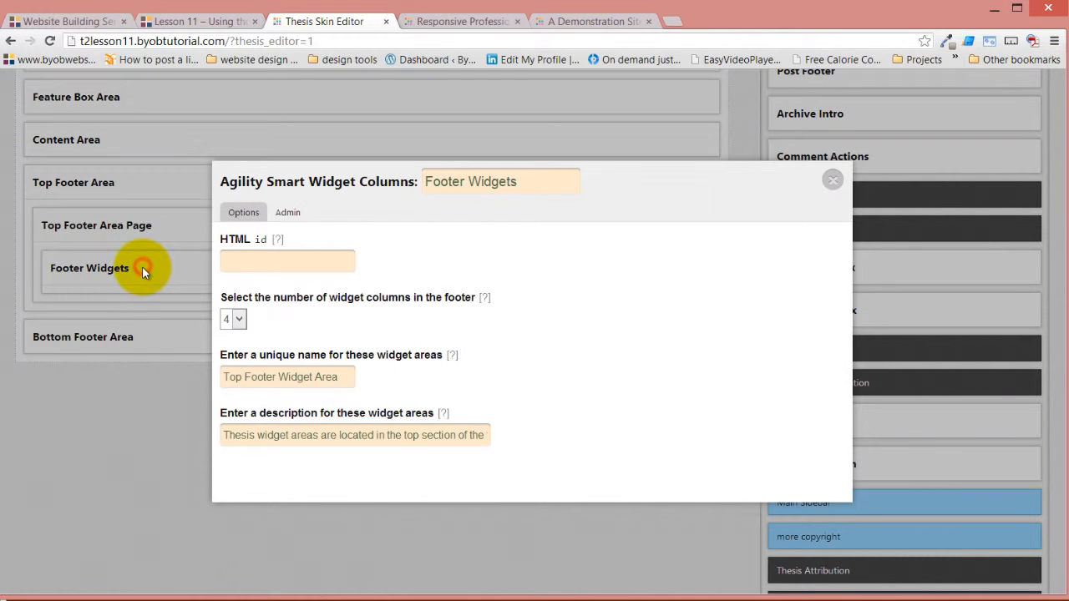
click(270, 263)
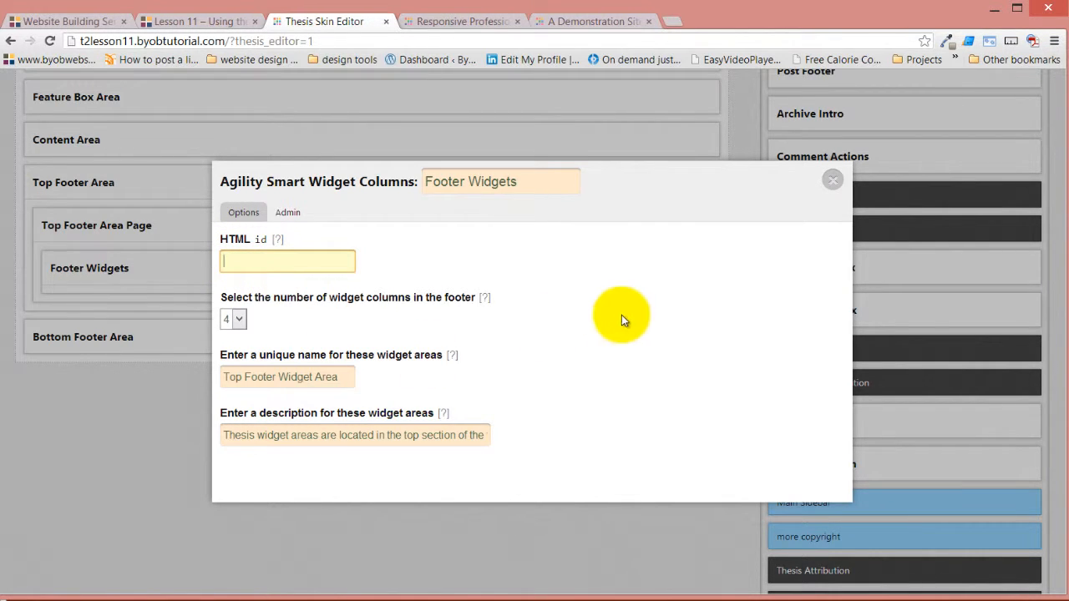
click(832, 180)
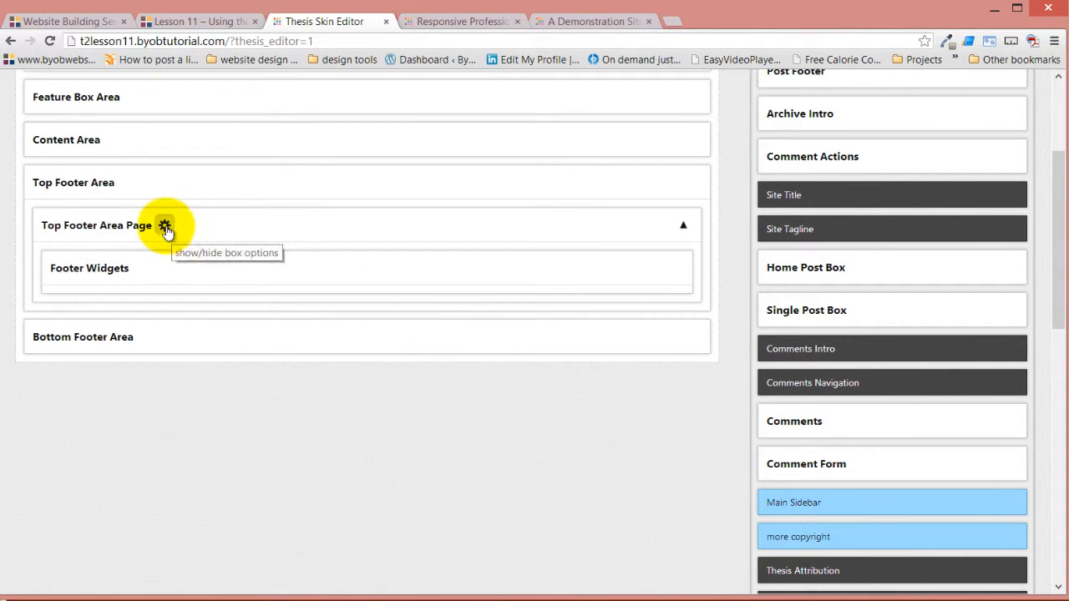
- Check the HTML id and class options of the Top Footer Area Page container
click(165, 227)
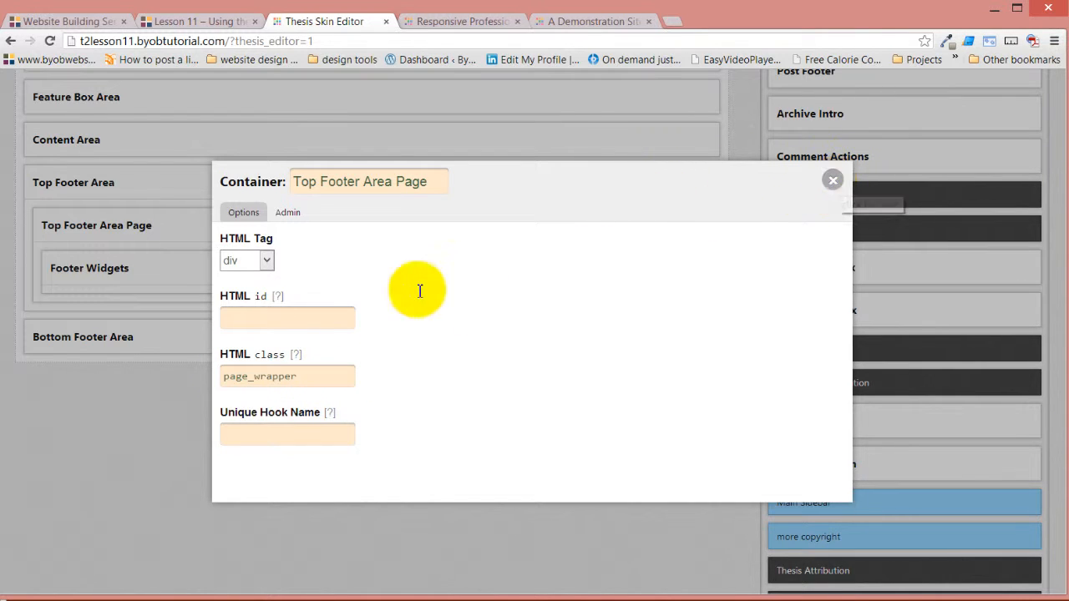
click(303, 376)
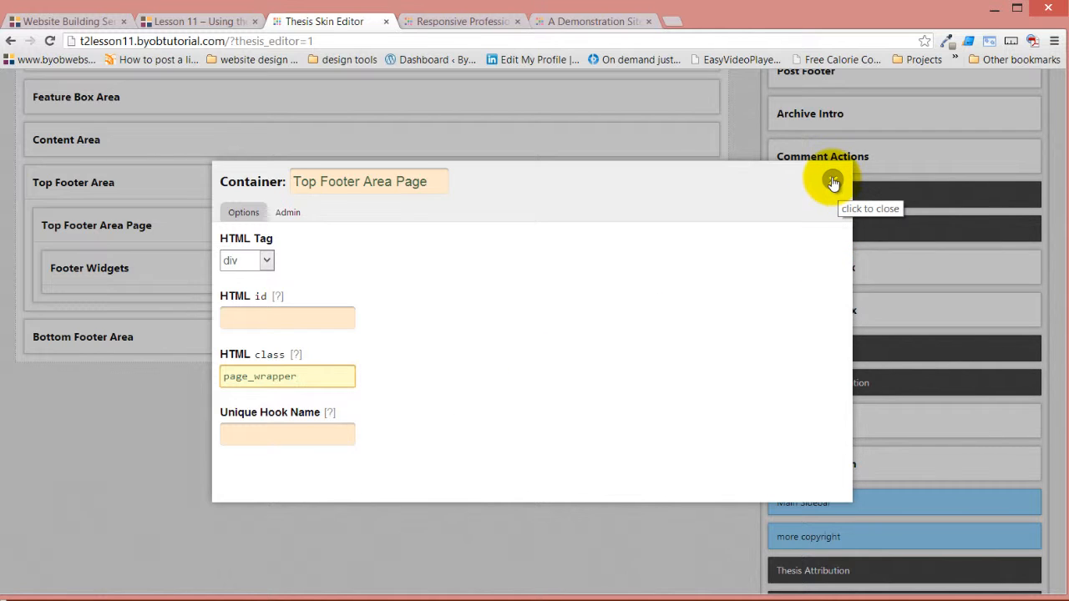
click(832, 181)
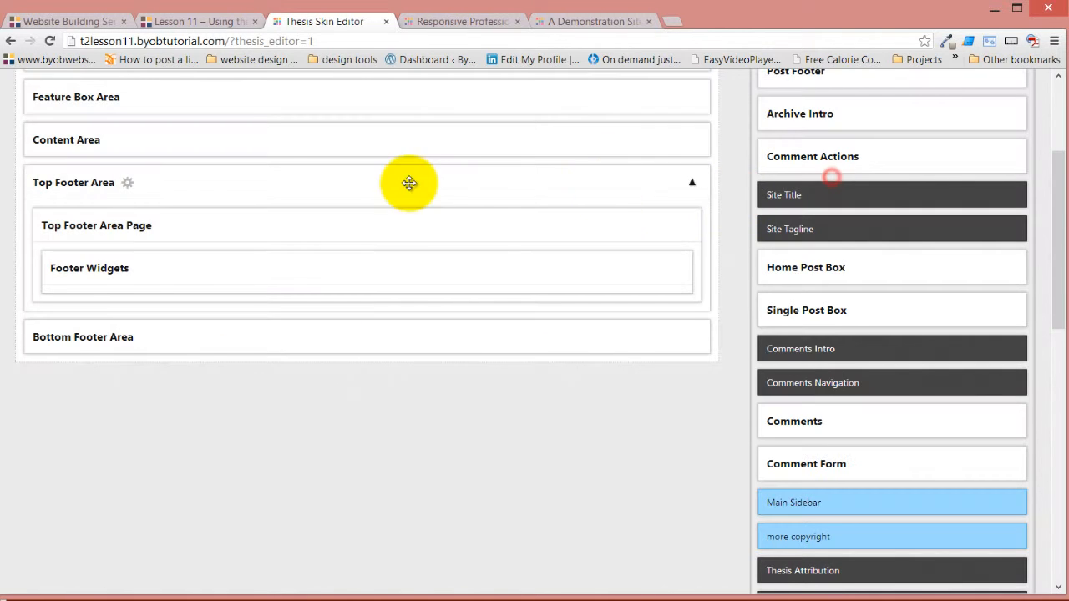
- Copy the HTML id footer_area_top from the Top Footer Area container's options
click(130, 187)
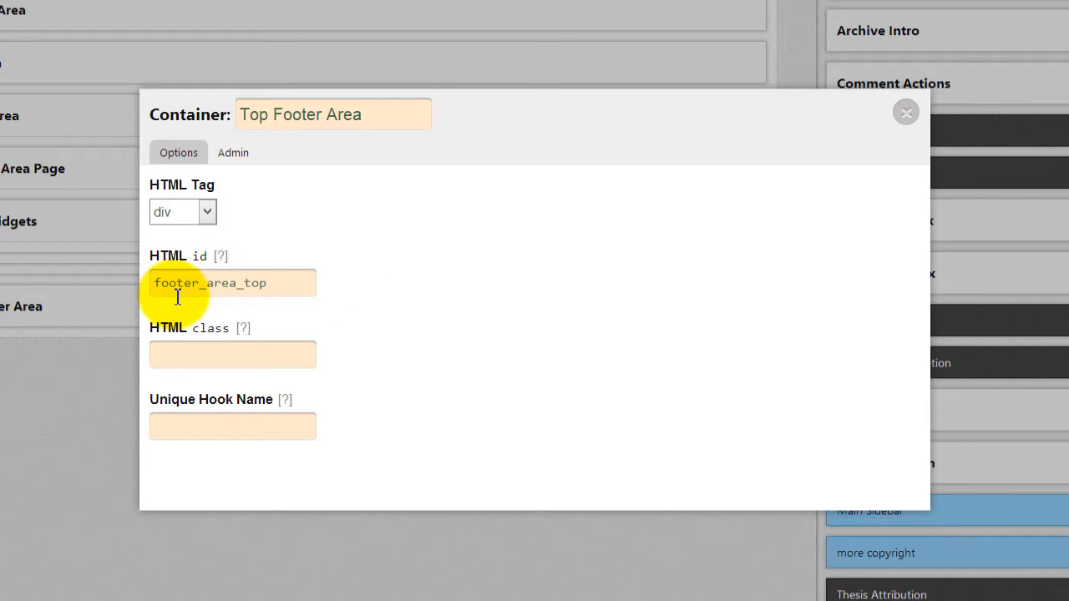
drag(286, 284, 126, 286)
key(ctrl+c)
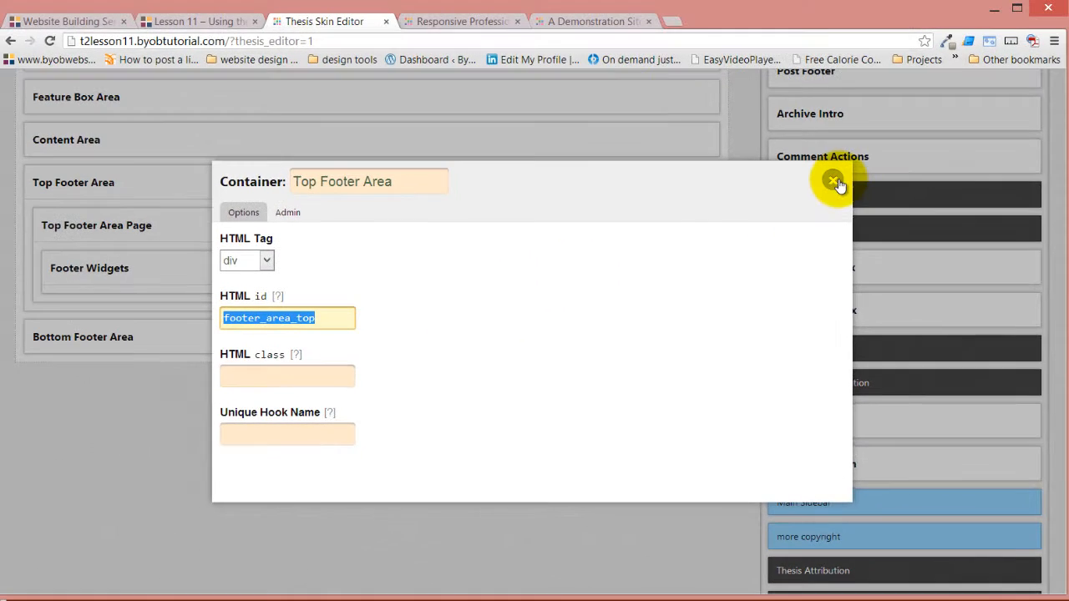
click(836, 181)
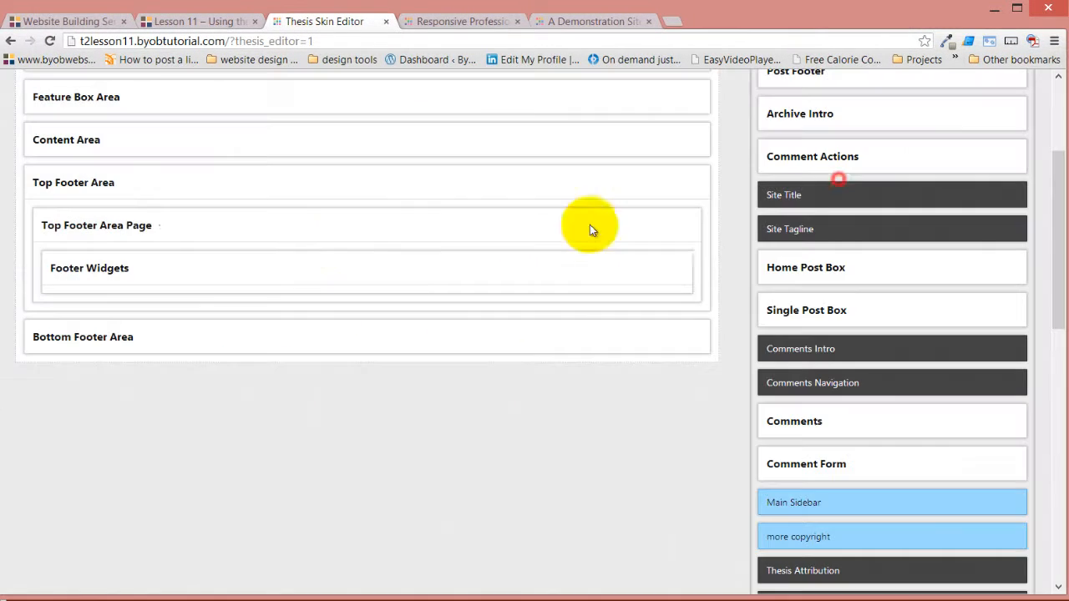
- Reopen the Footer Widgets package in the skin CSS and set its CSS selector to "#footer_area_top .widget"
scroll(378, 220, up, 3)
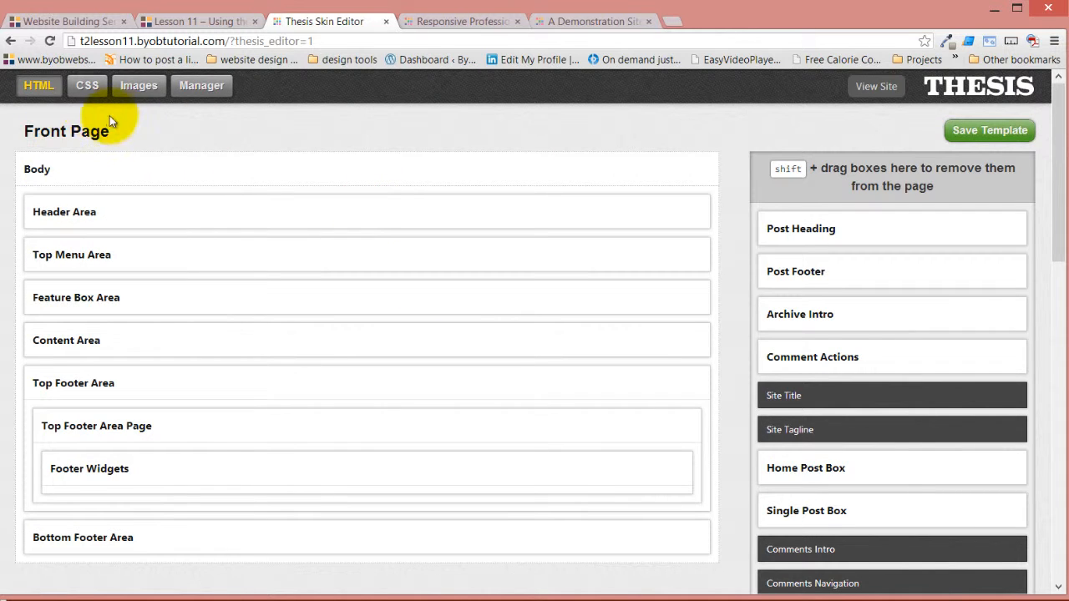
click(91, 87)
scroll(759, 501, down, 5)
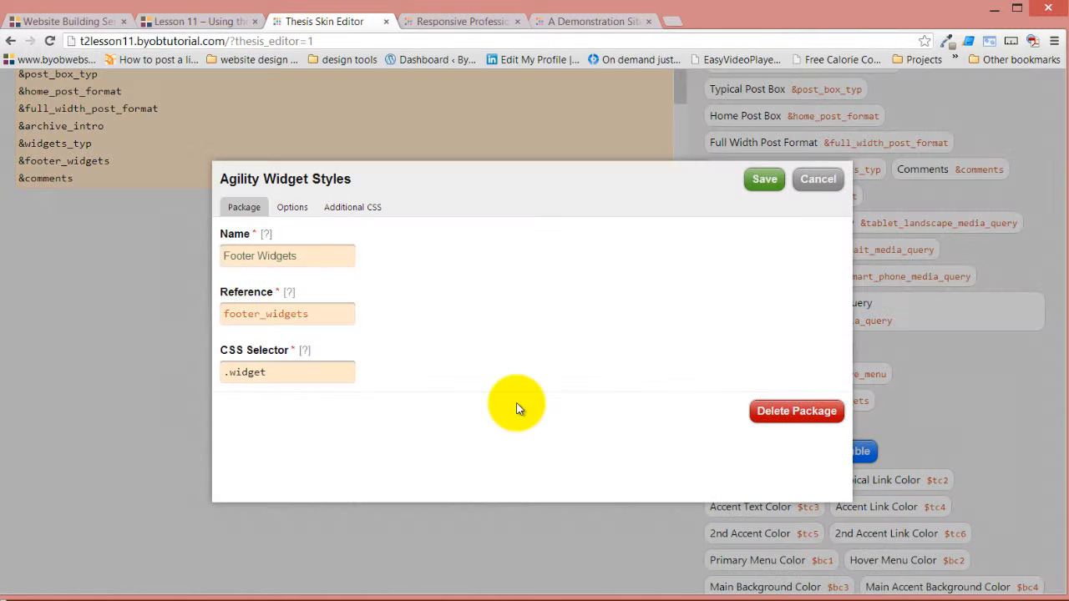
click(223, 372)
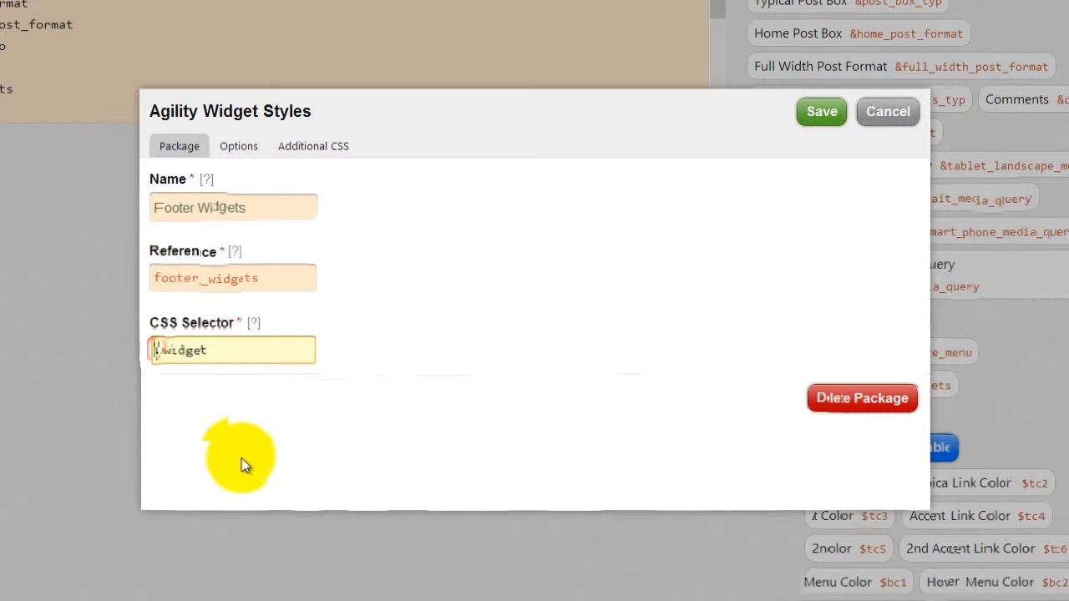
text(#)
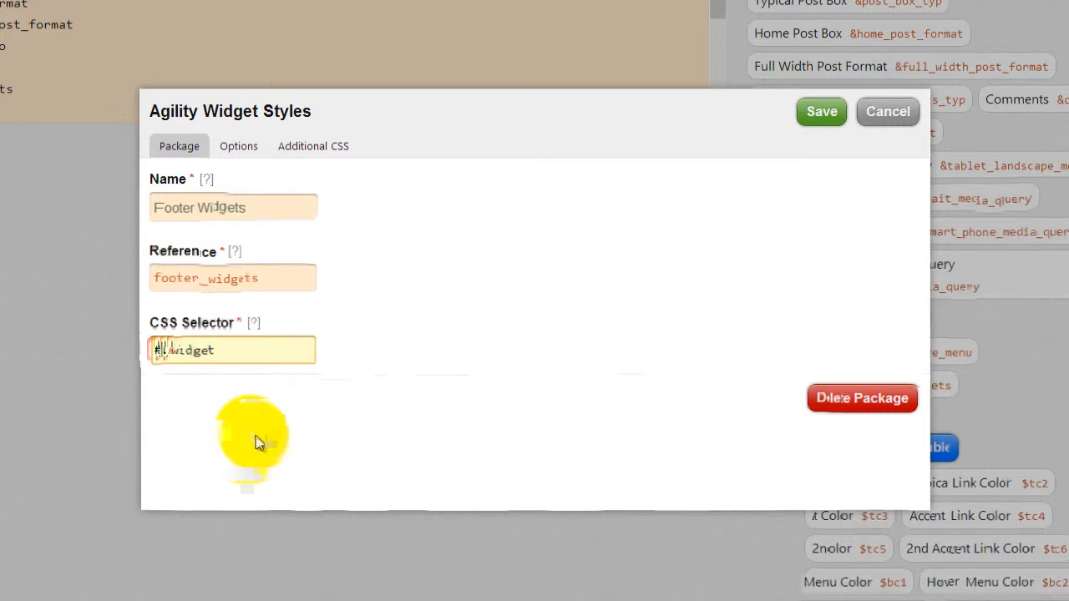
key(ctrl+v)
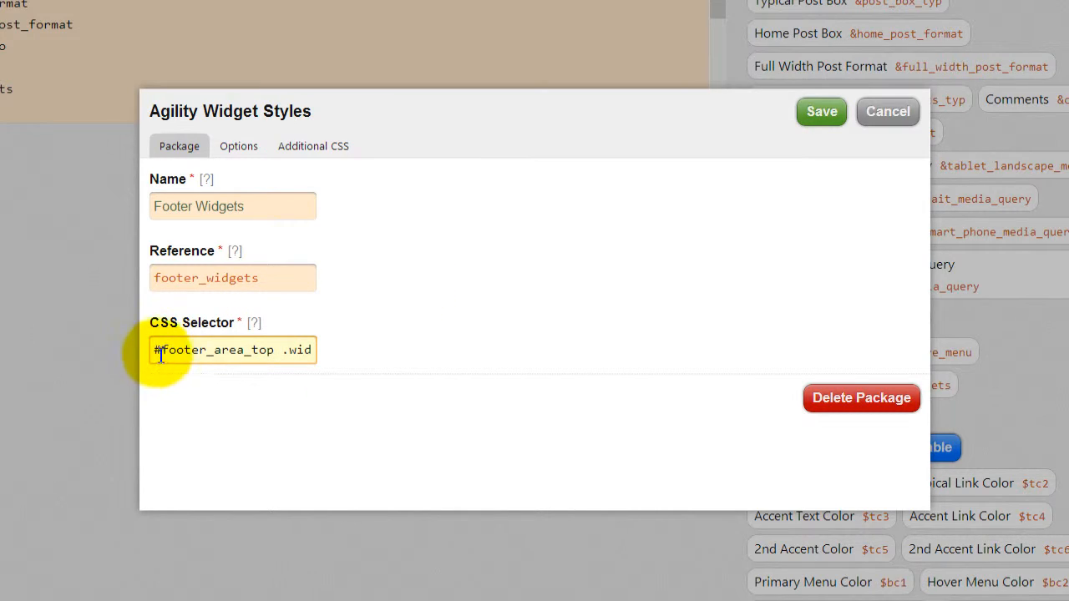
- Highlight the ID part, the class part and their # and . prefixes in the CSS selector, and save the Footer Widgets package
click(275, 350)
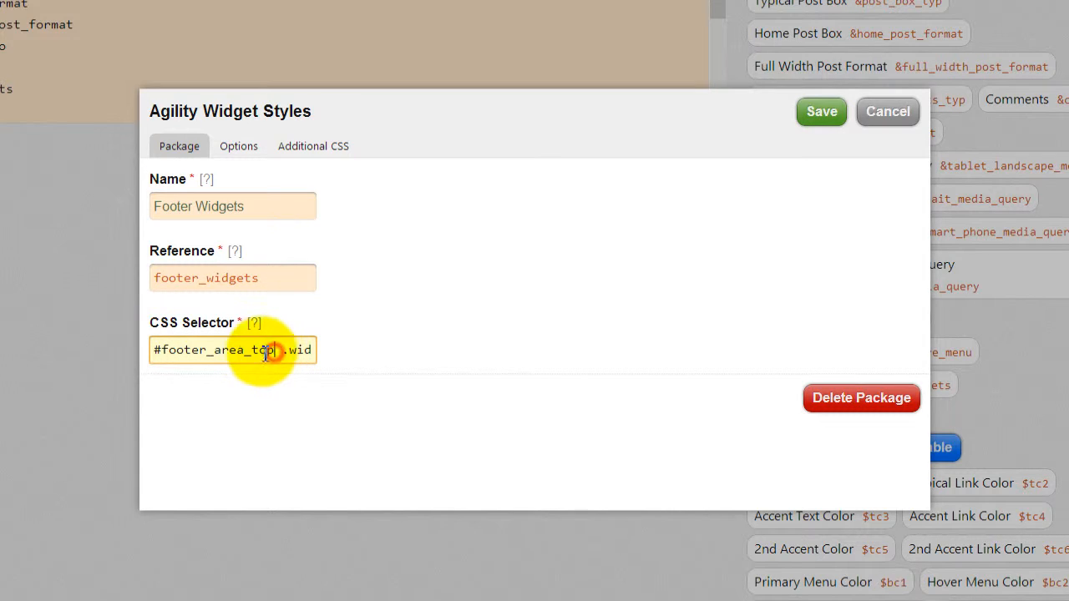
drag(265, 351, 137, 353)
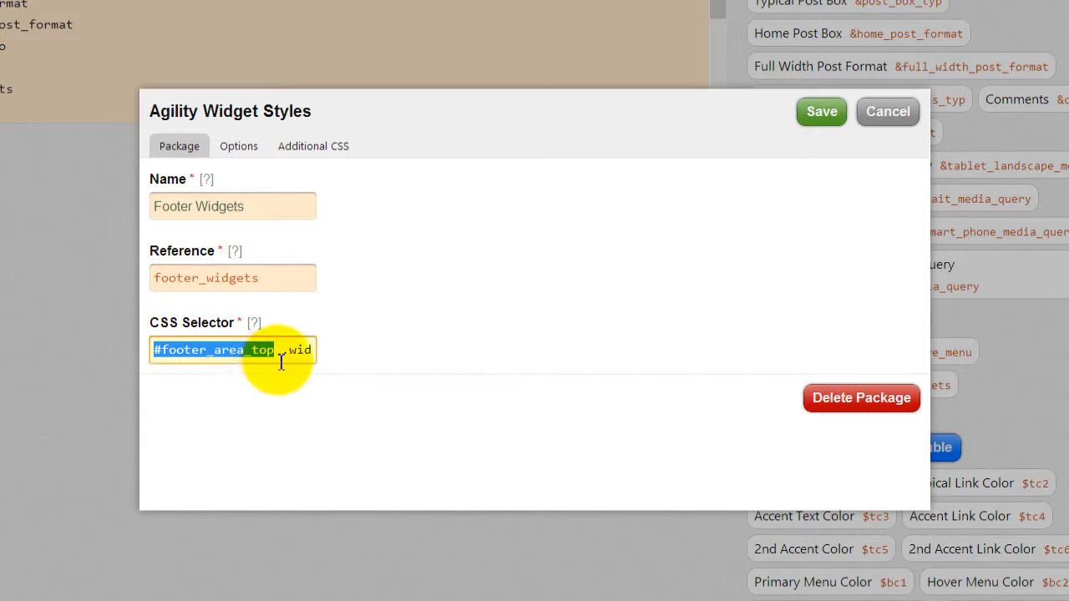
drag(285, 351, 397, 367)
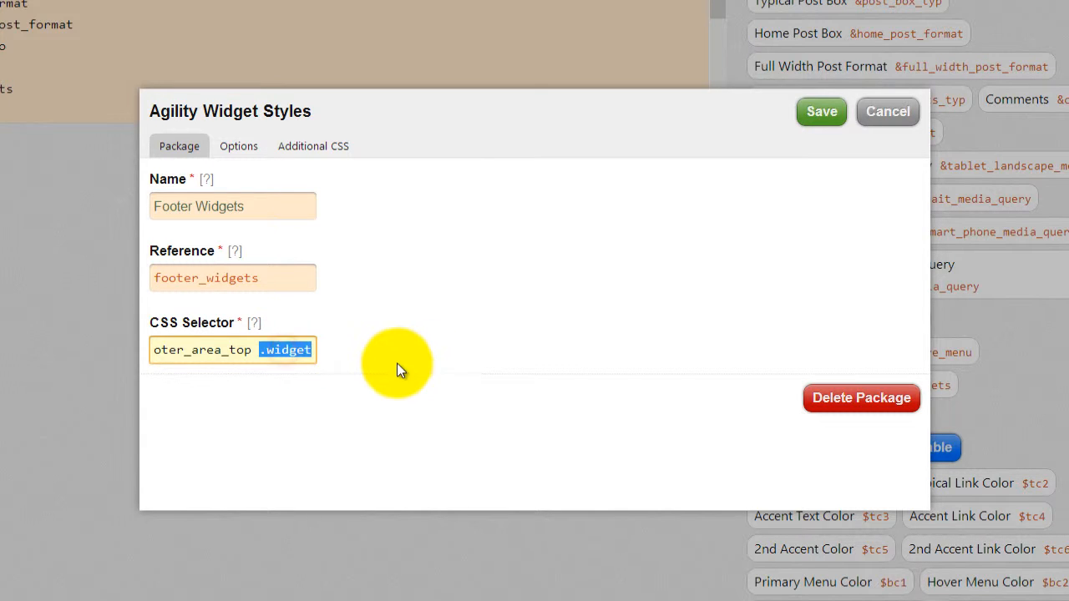
click(390, 351)
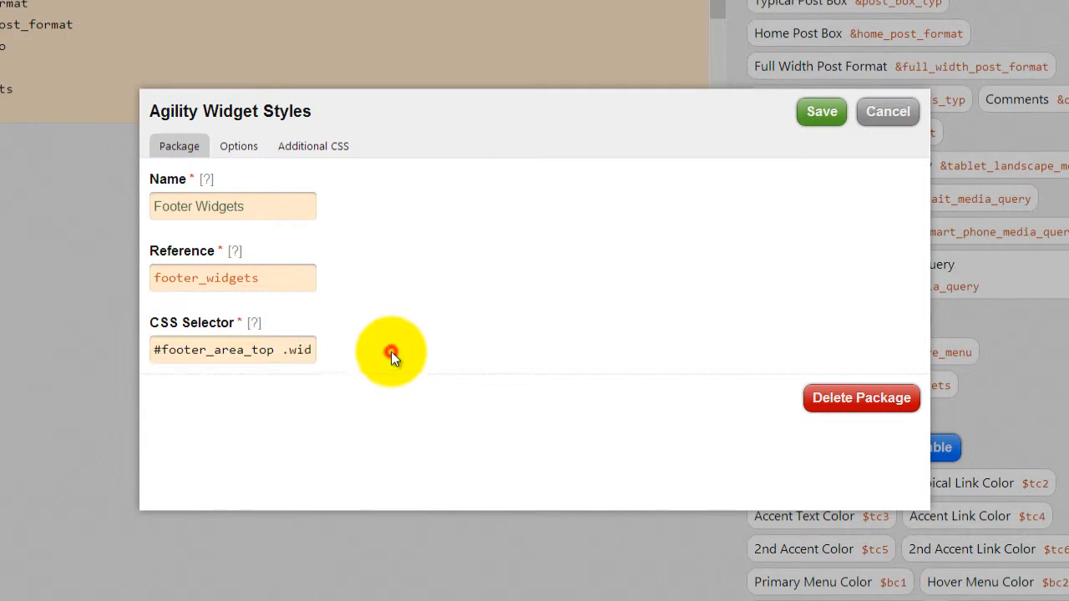
click(165, 352)
drag(165, 352, 289, 352)
click(258, 379)
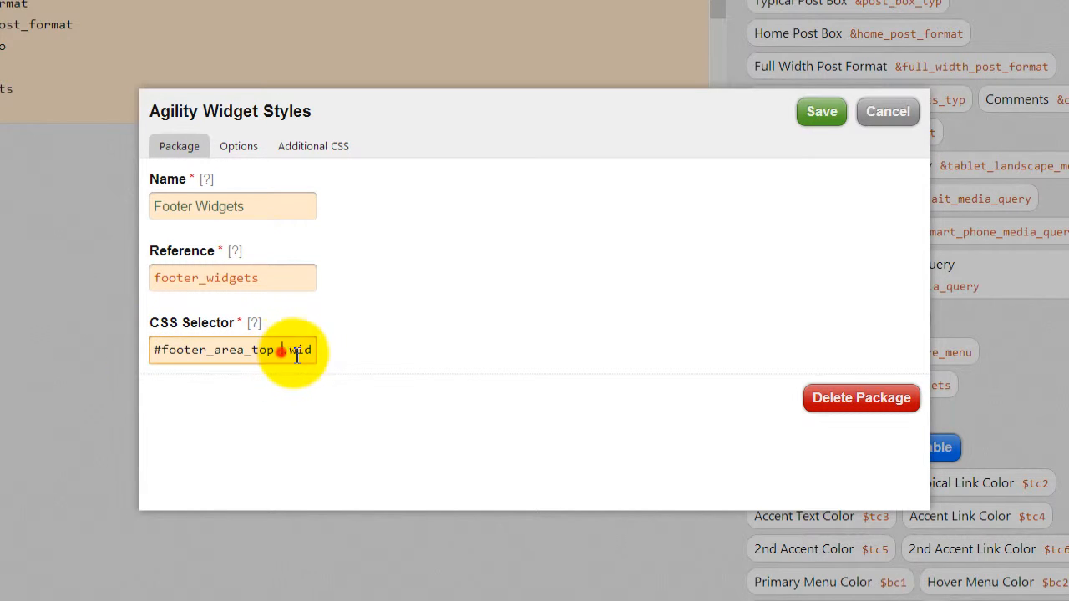
click(282, 382)
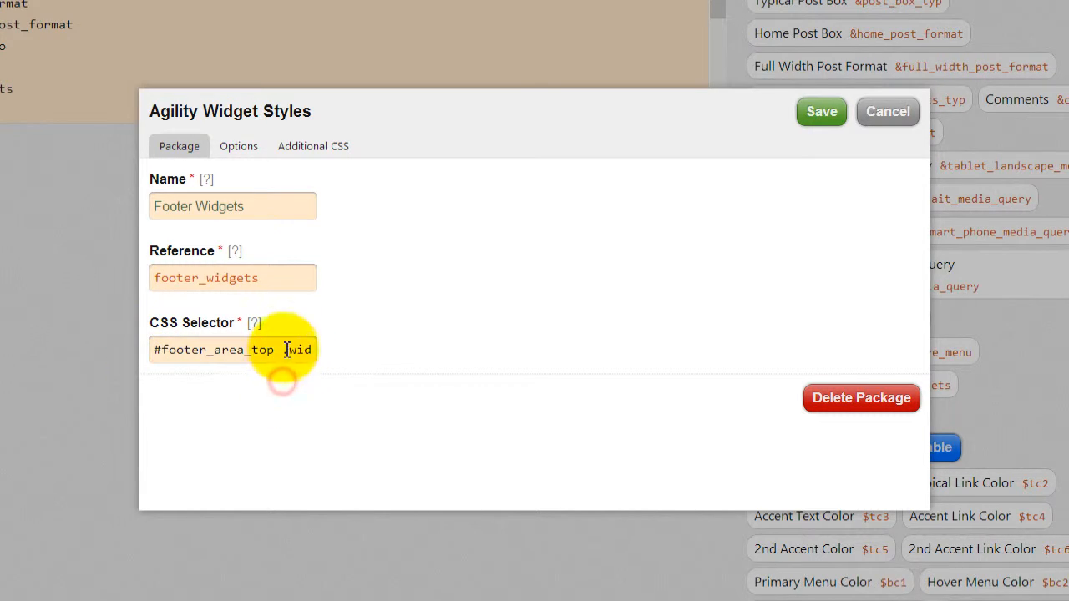
drag(284, 354, 296, 356)
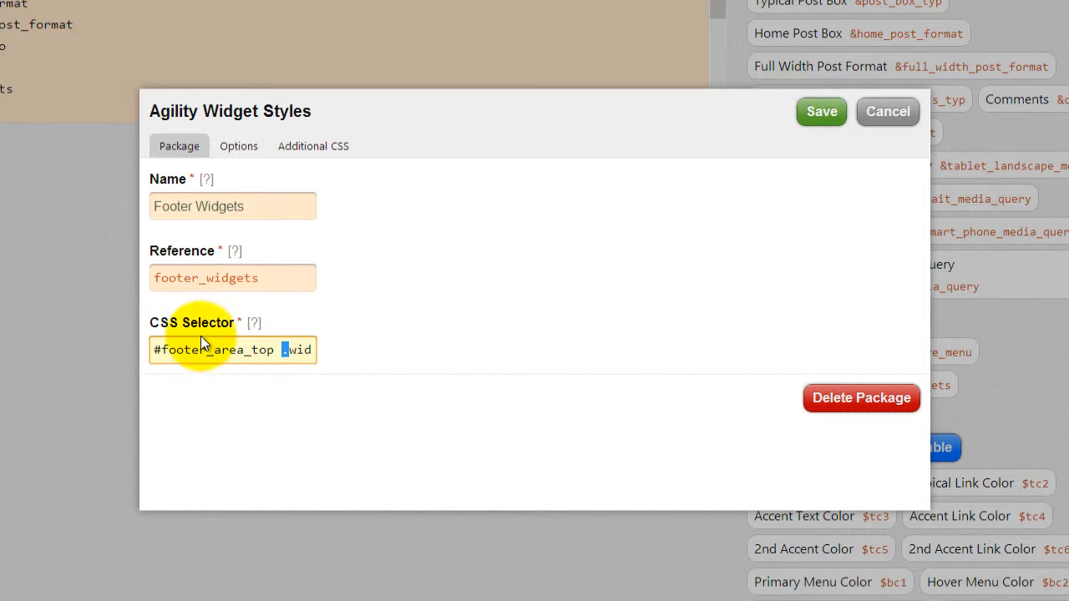
drag(163, 350, 153, 350)
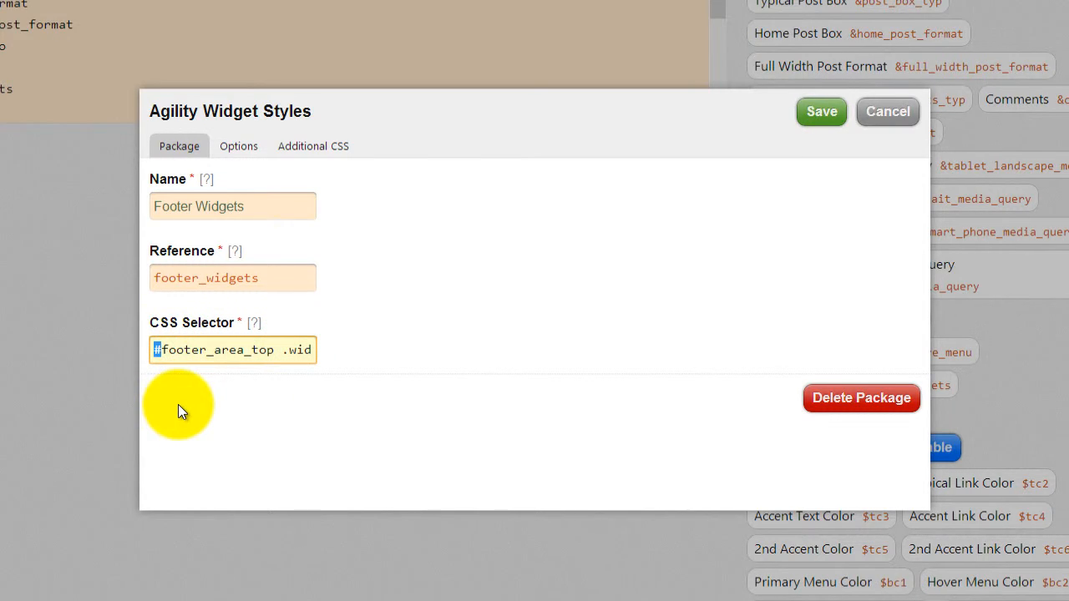
click(822, 111)
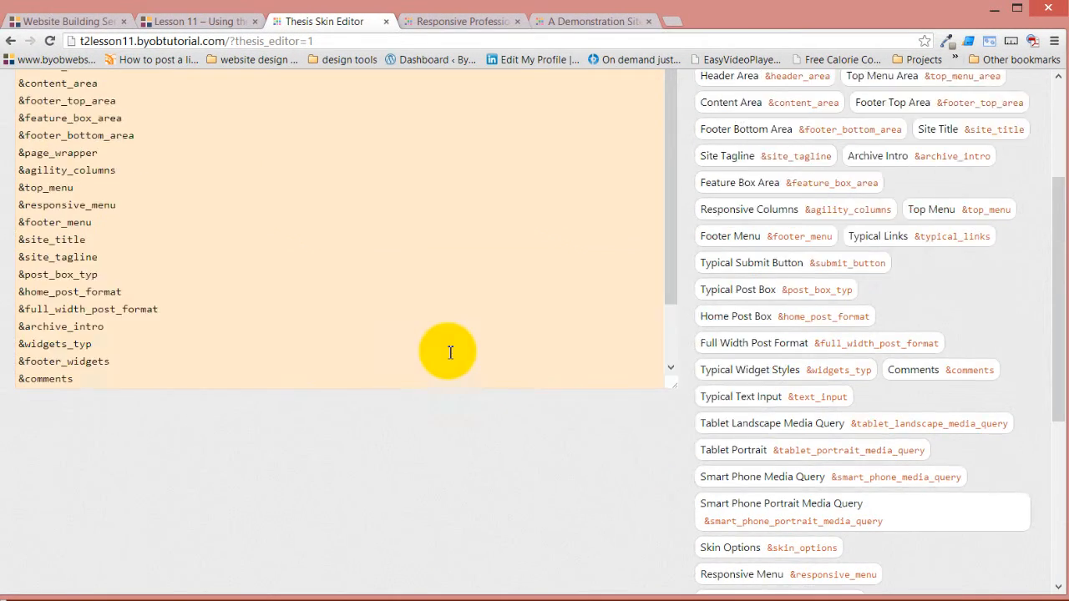
- In the Front Page template, try a # prefix on the Top Footer Area container's HTML id, remove it, and close the options
click(52, 90)
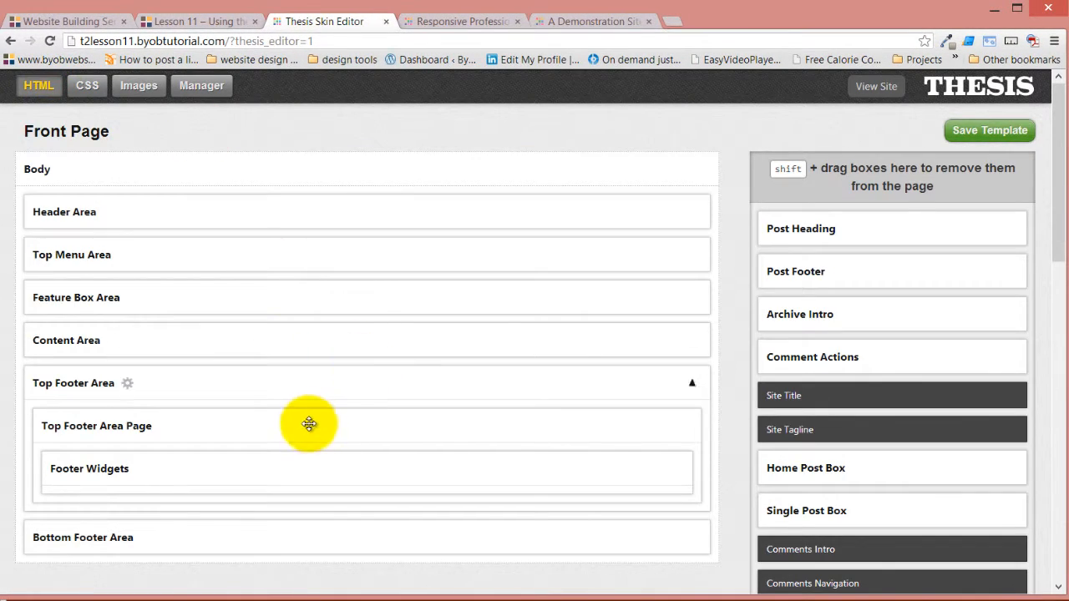
click(128, 382)
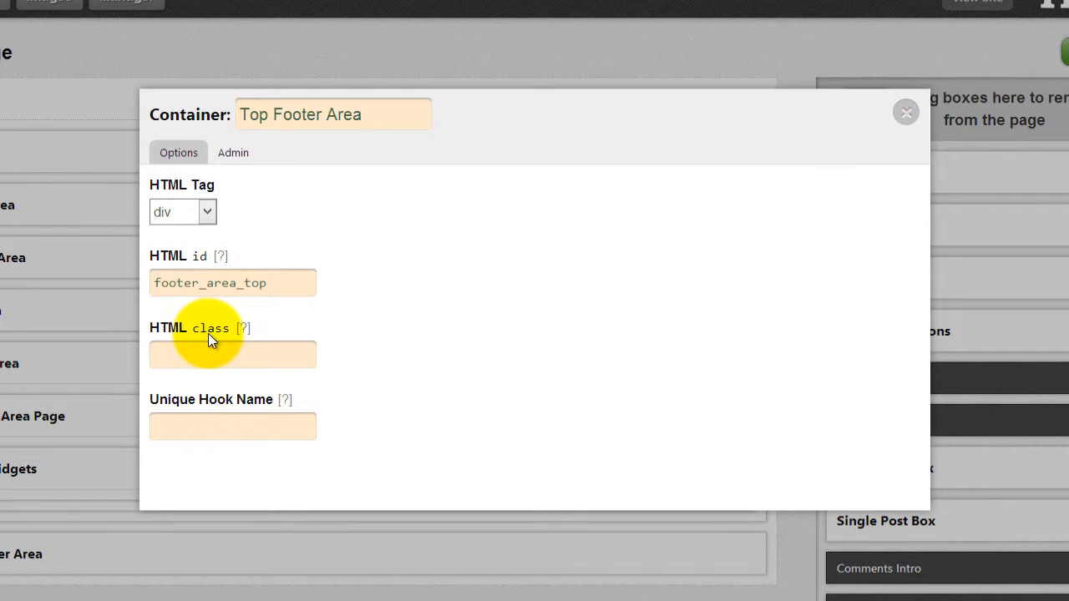
click(152, 288)
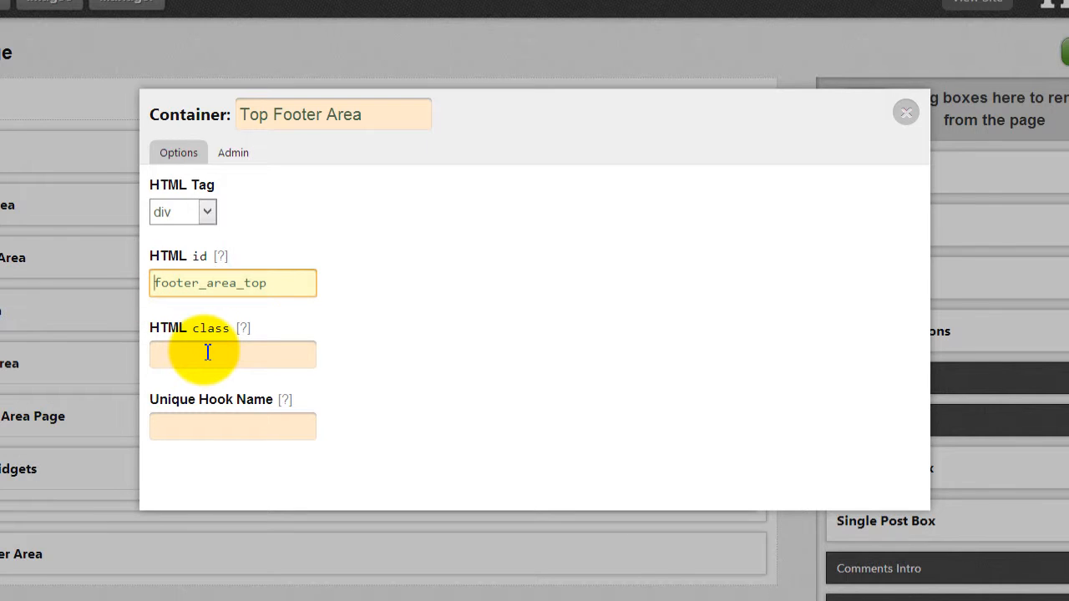
text(#)
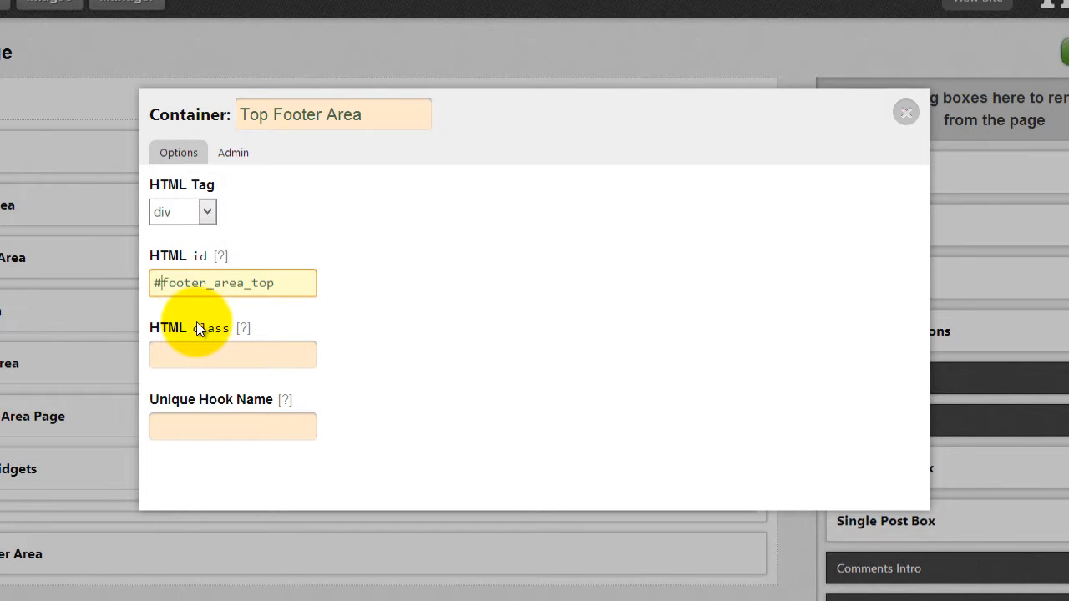
key(BackSpace)
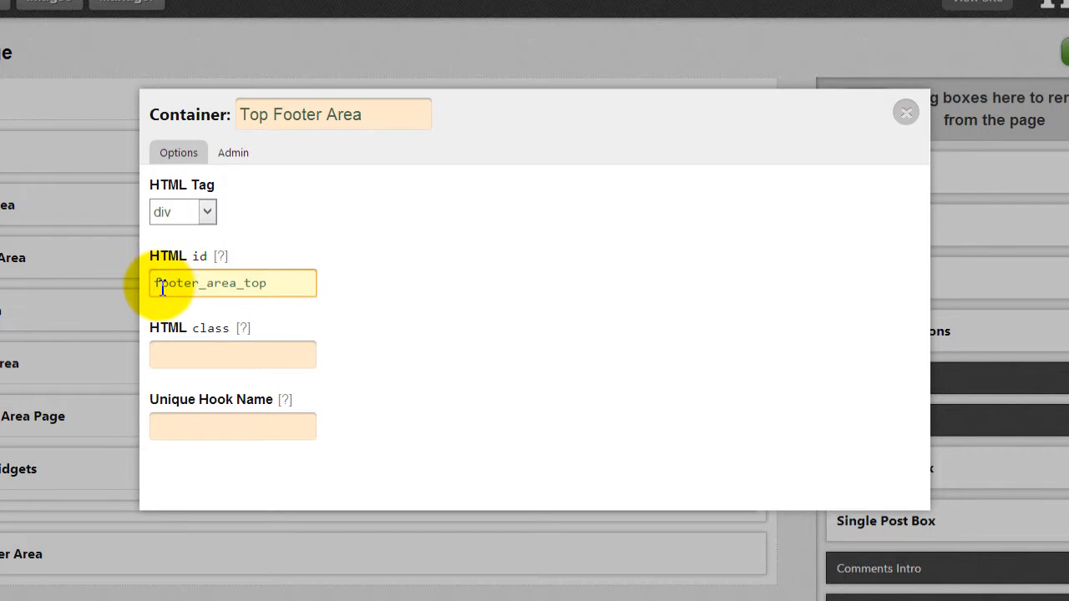
click(190, 358)
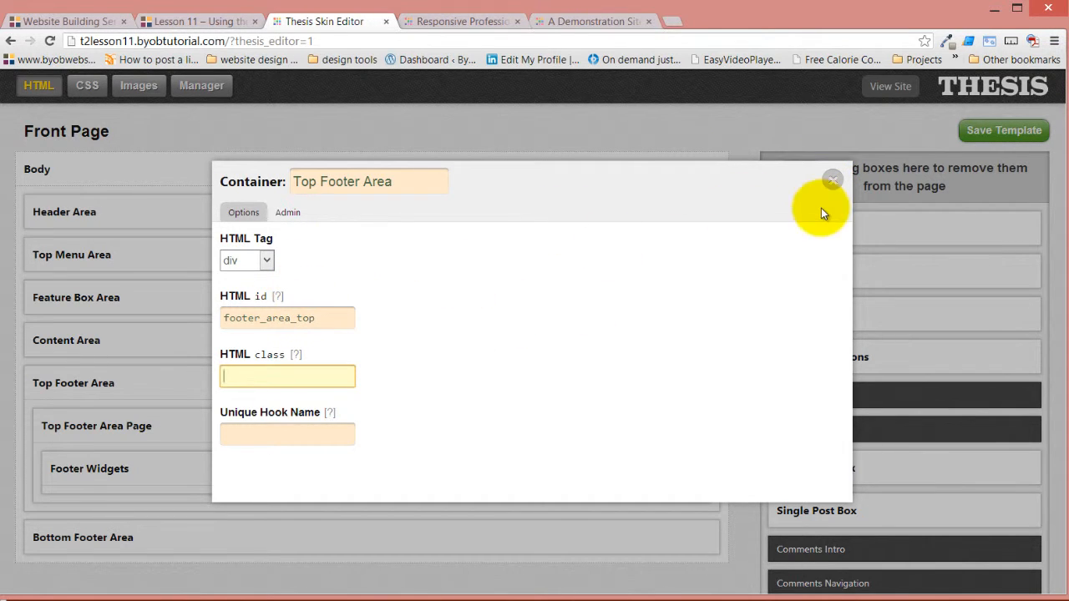
click(833, 179)
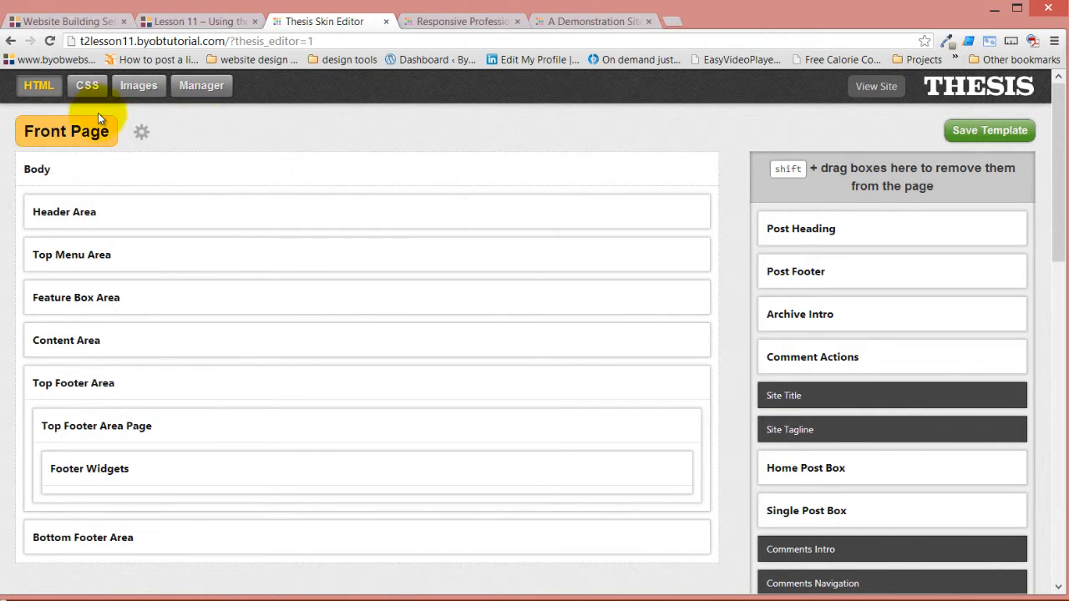
- Reopen the Footer Widgets package in the skin CSS, highlight the .widget part of its CSS selector, and save the package
click(87, 85)
scroll(711, 354, down, 4)
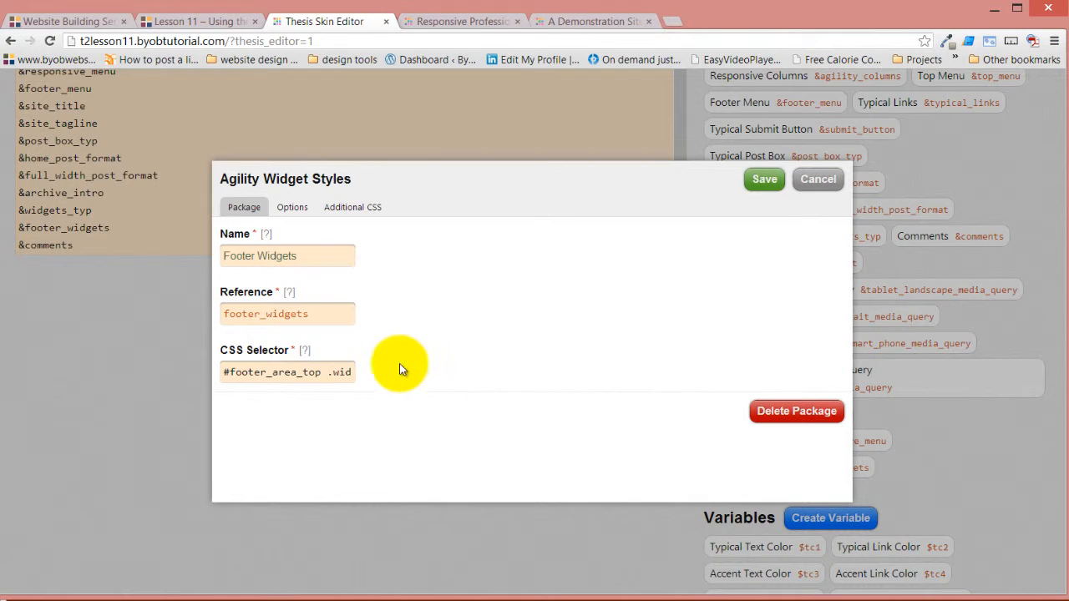
click(328, 371)
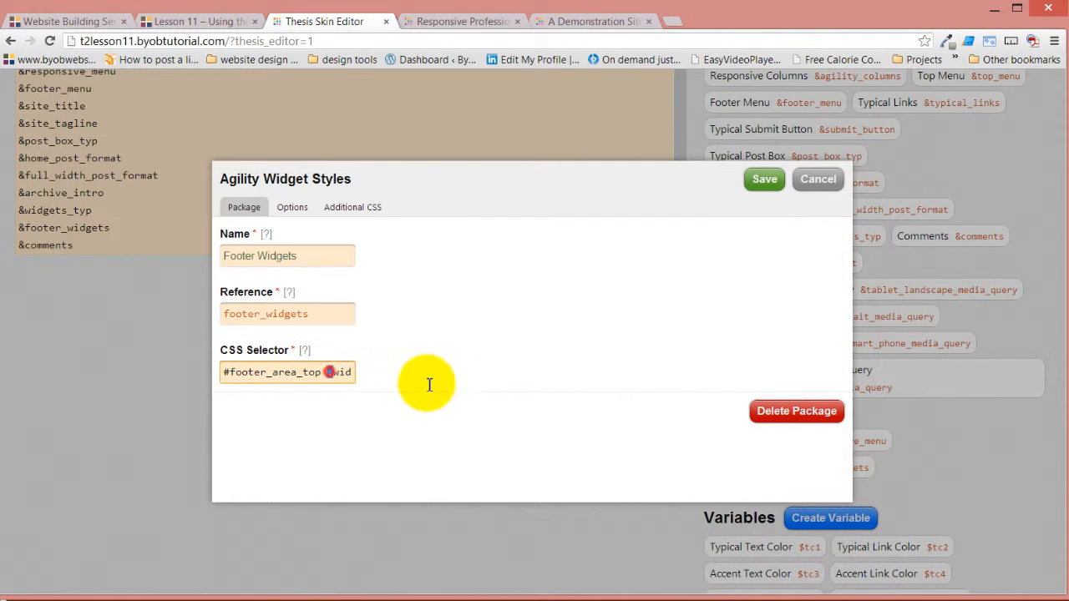
key(shift+End)
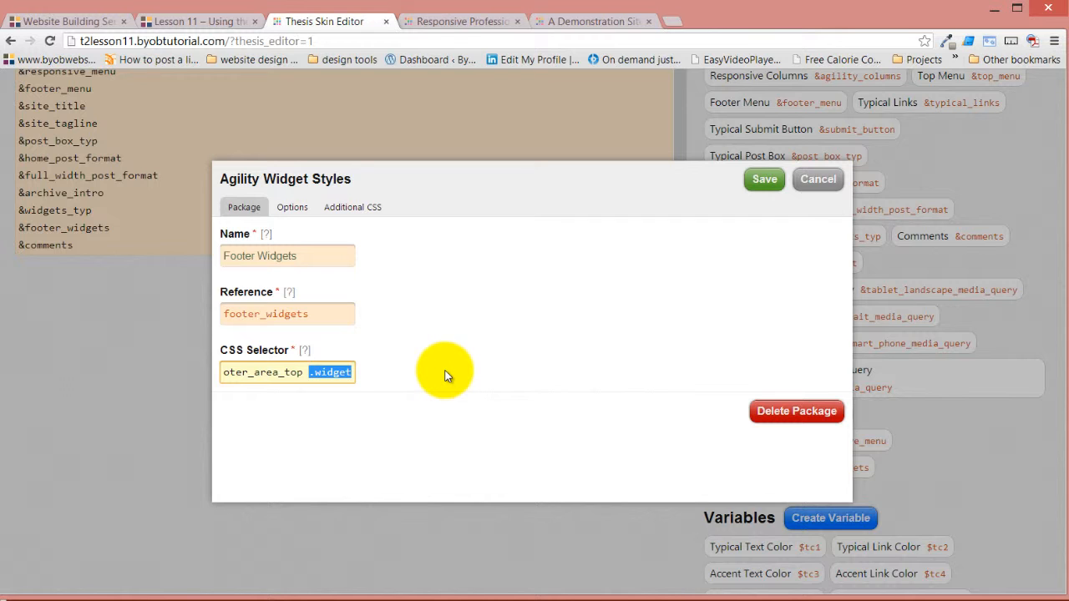
click(427, 353)
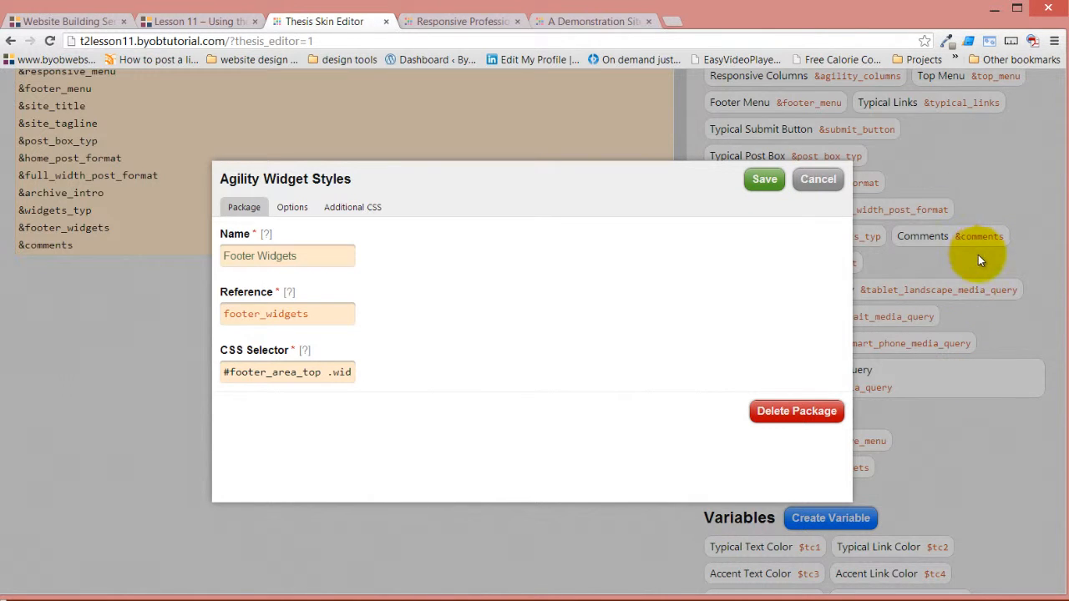
click(769, 180)
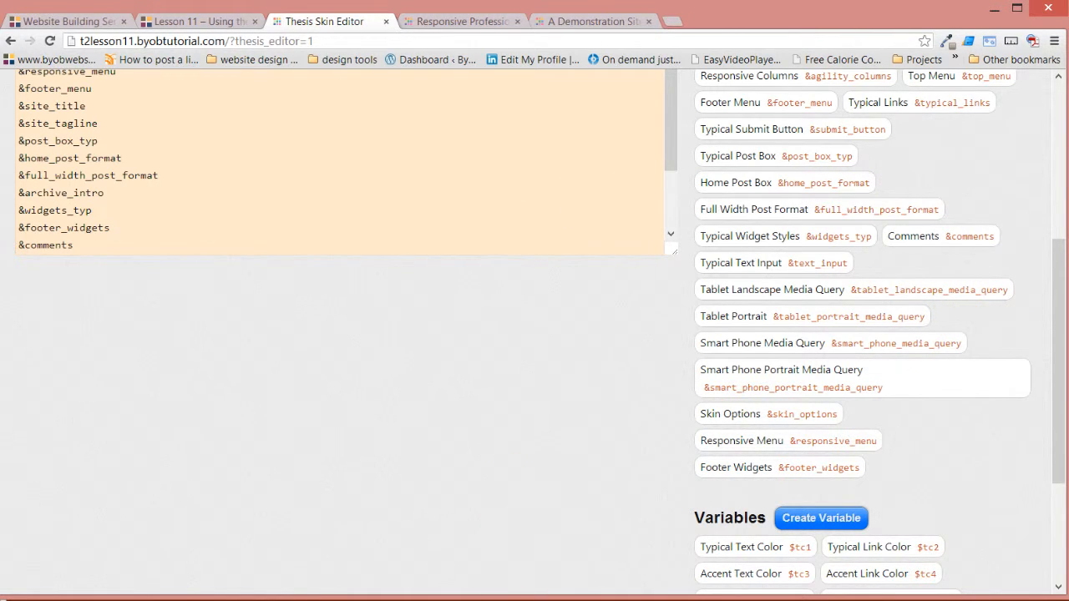
- Examine the Contact Us widget's title and text in the footer of the site preview, and return to the skin editor
key(alt+Tab)
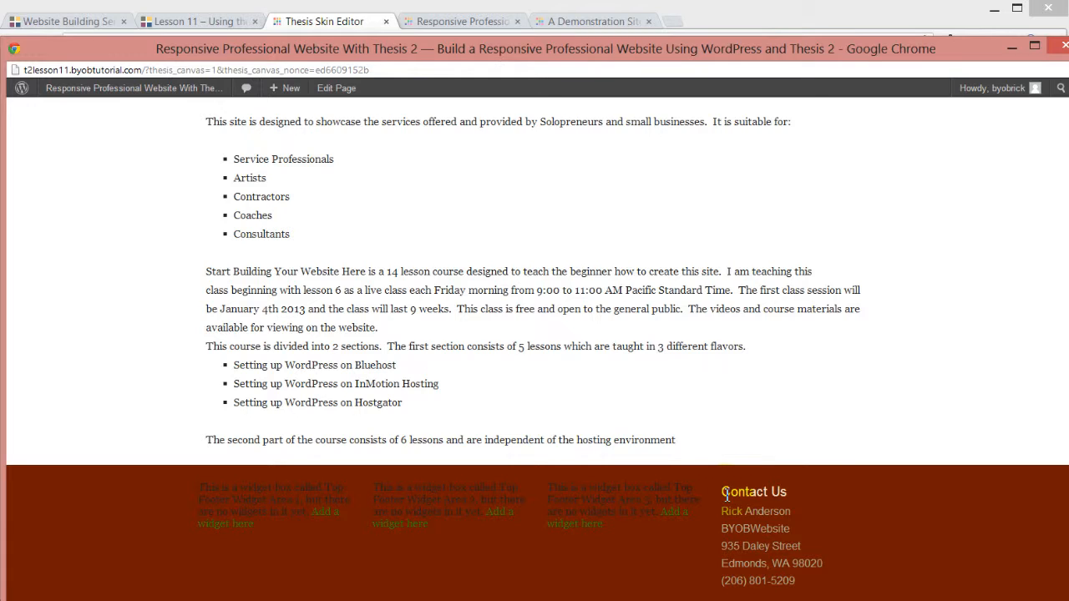
drag(735, 495, 796, 493)
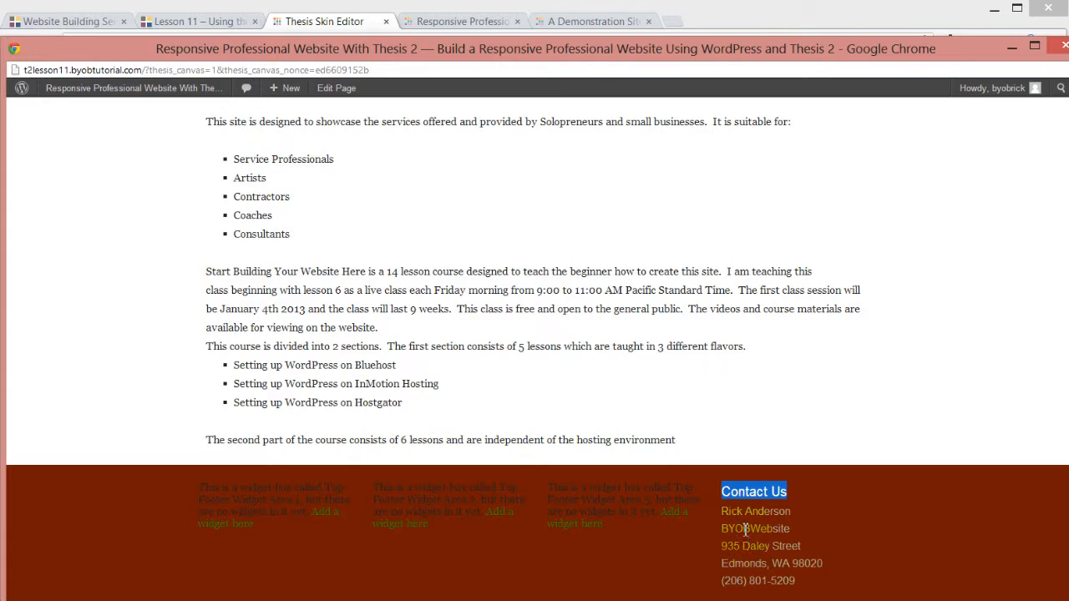
drag(743, 528, 775, 530)
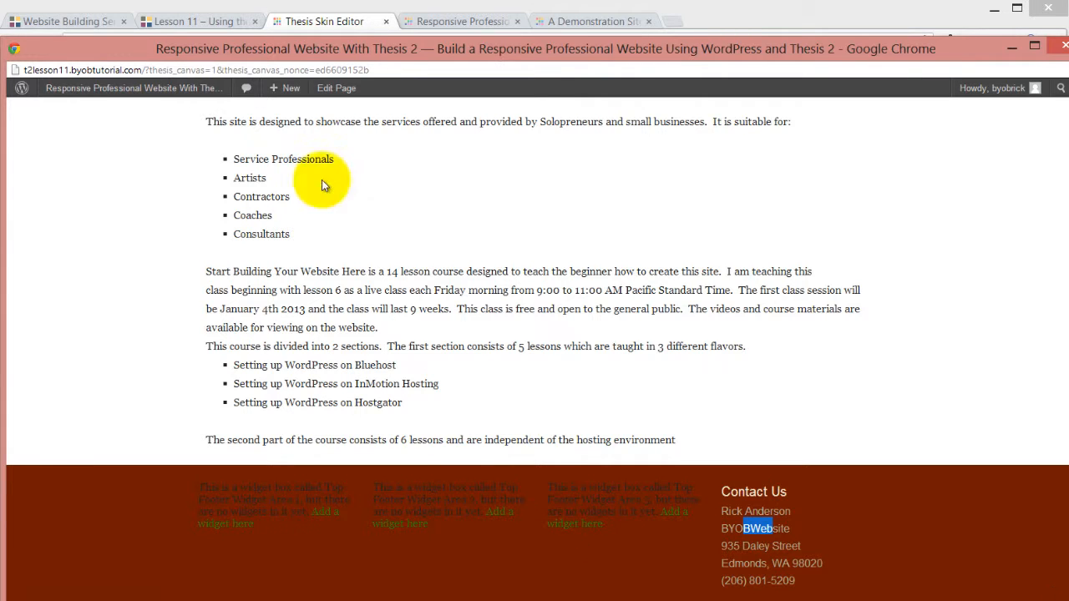
click(182, 21)
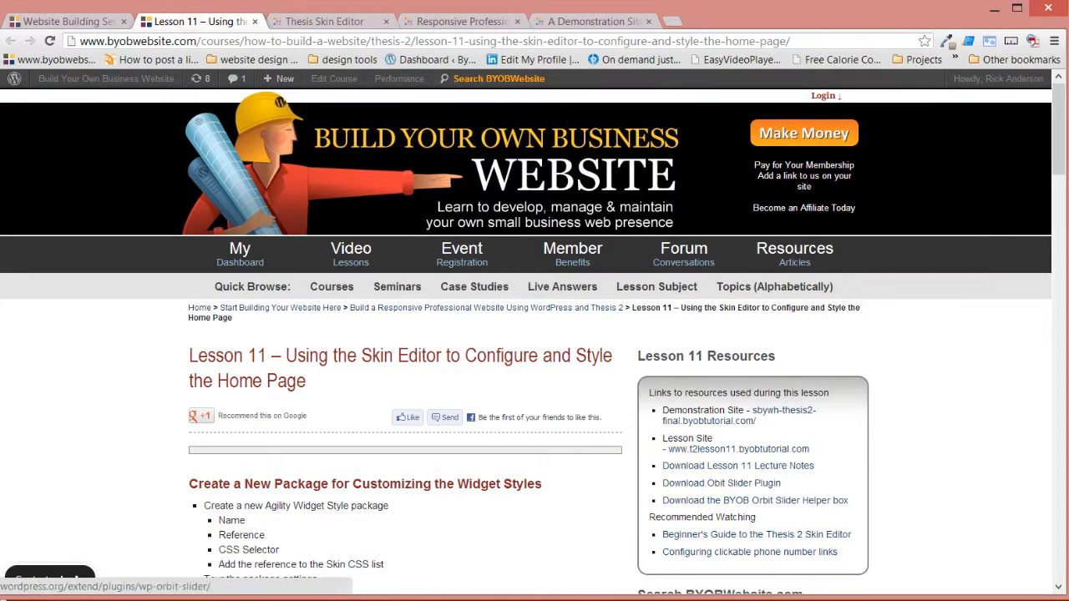
click(309, 20)
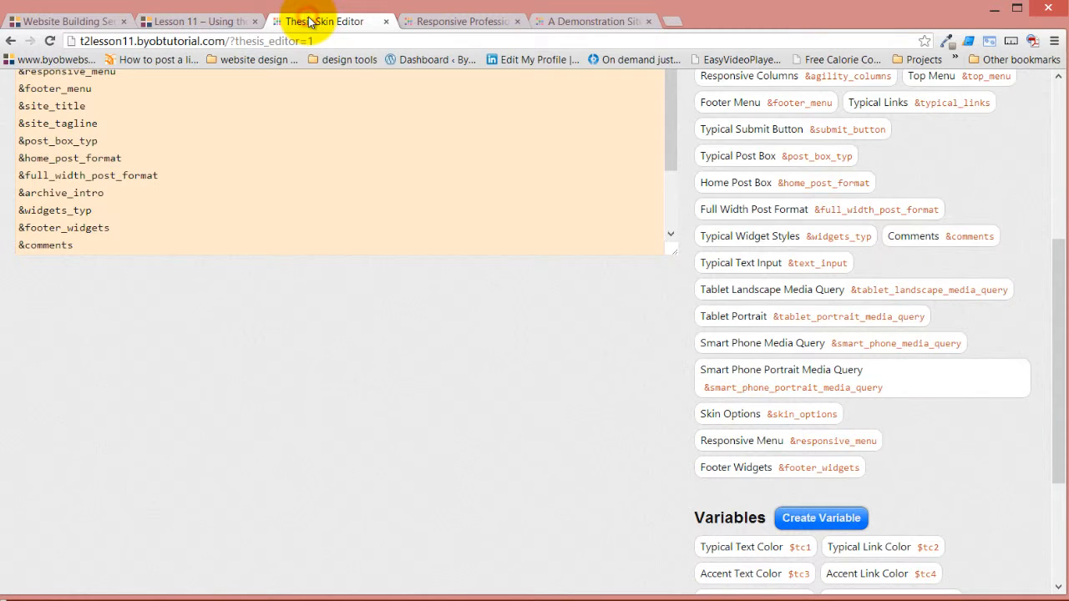
- In the Footer Widgets package options, set the Links text color to $tc4 and the text decoration to none
click(766, 473)
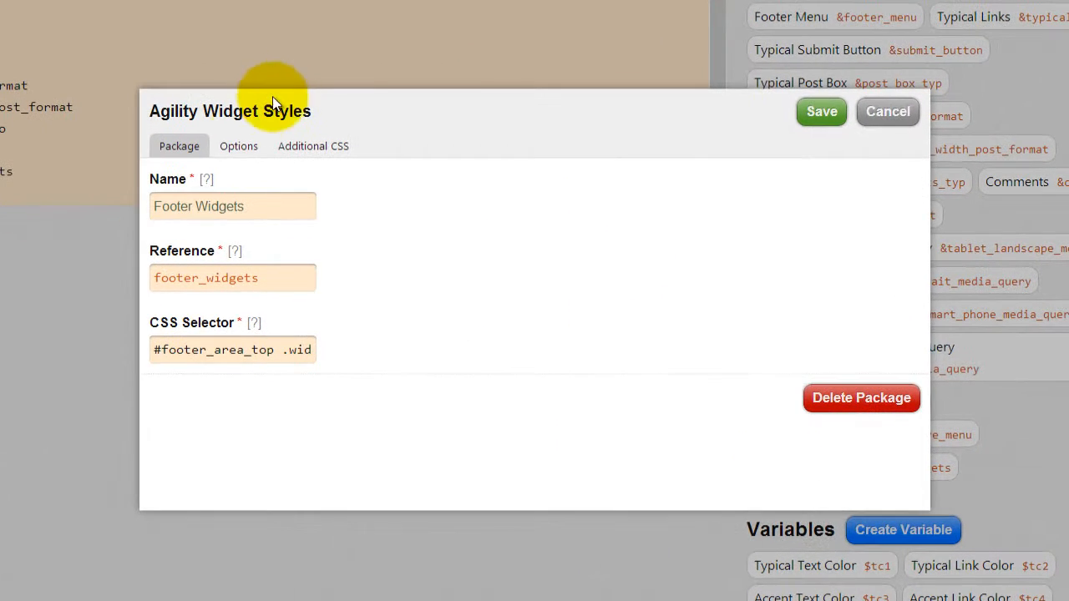
click(240, 147)
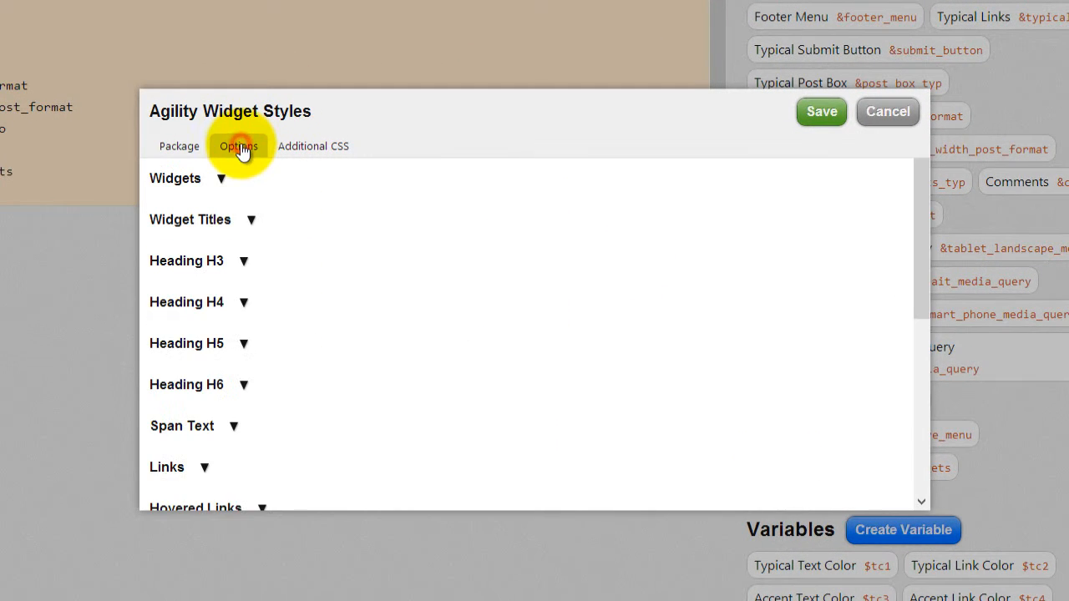
click(204, 469)
scroll(481, 368, down, 4)
scroll(475, 368, up, 3)
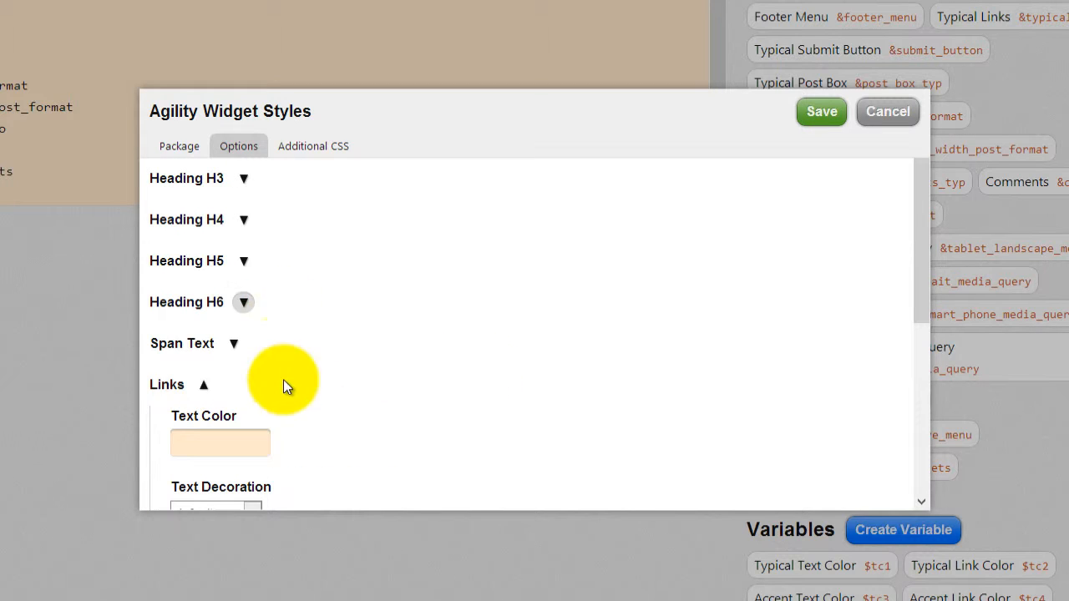
click(218, 451)
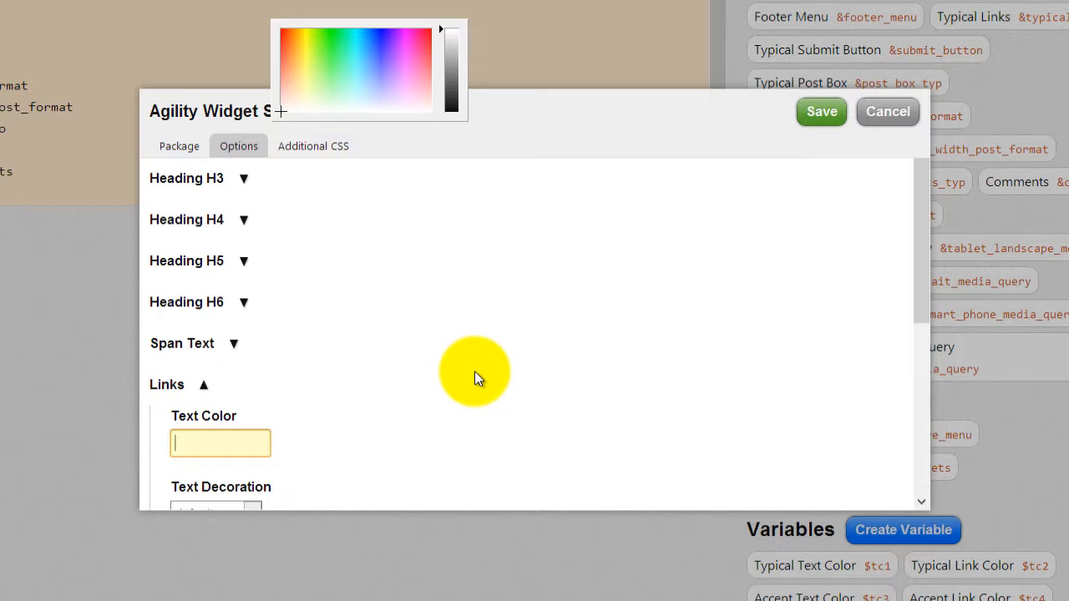
text($)
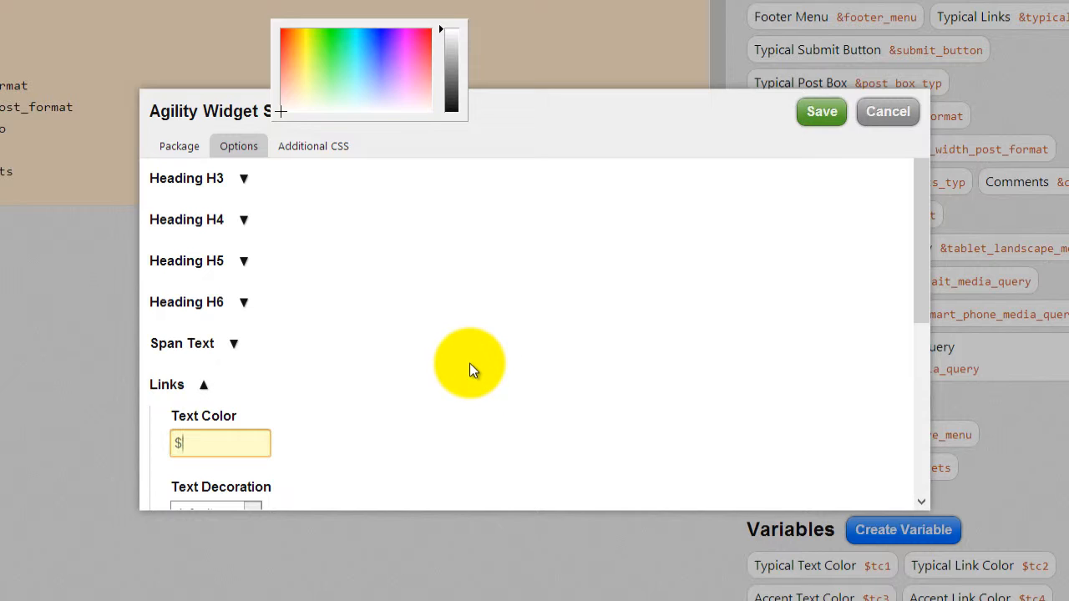
text(tc4)
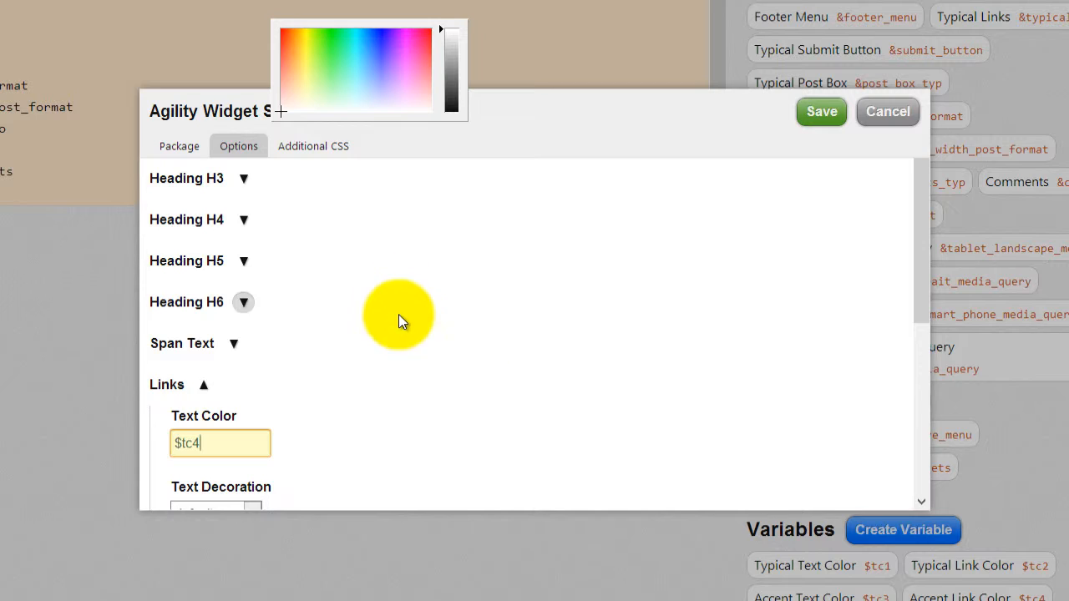
scroll(398, 314, down, 3)
click(251, 266)
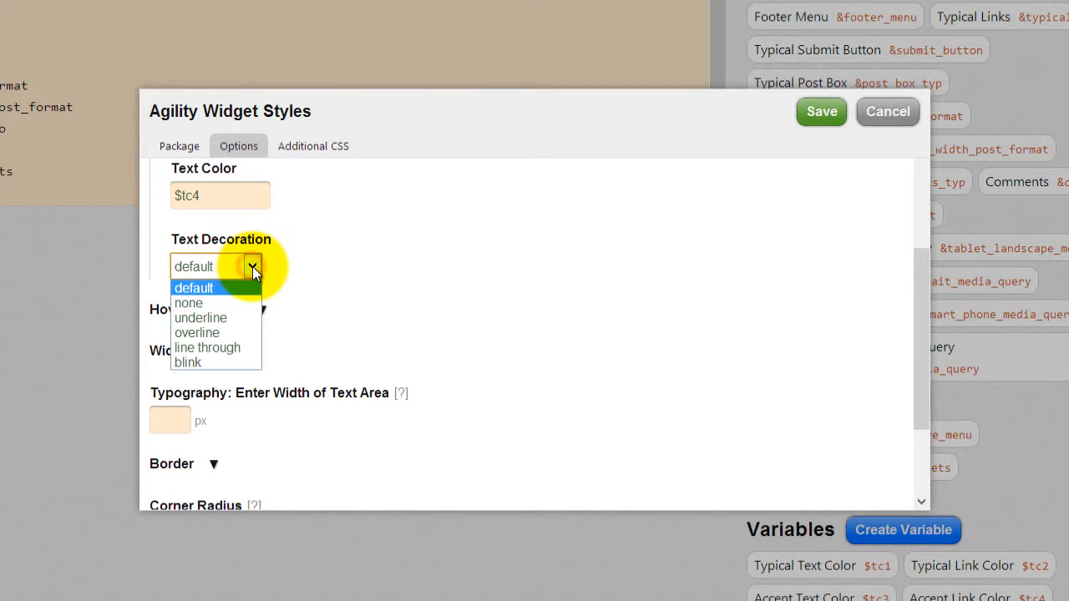
click(225, 299)
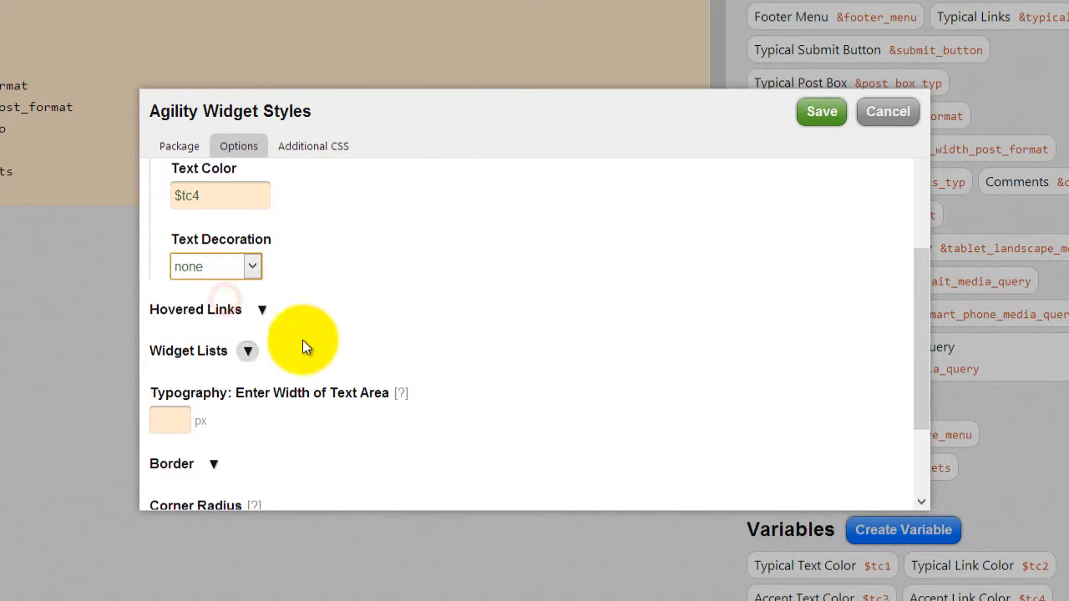
- Set the Hovered Links text color to $tc6 and text decoration to underline, and save the Footer Widgets package
click(261, 309)
click(247, 365)
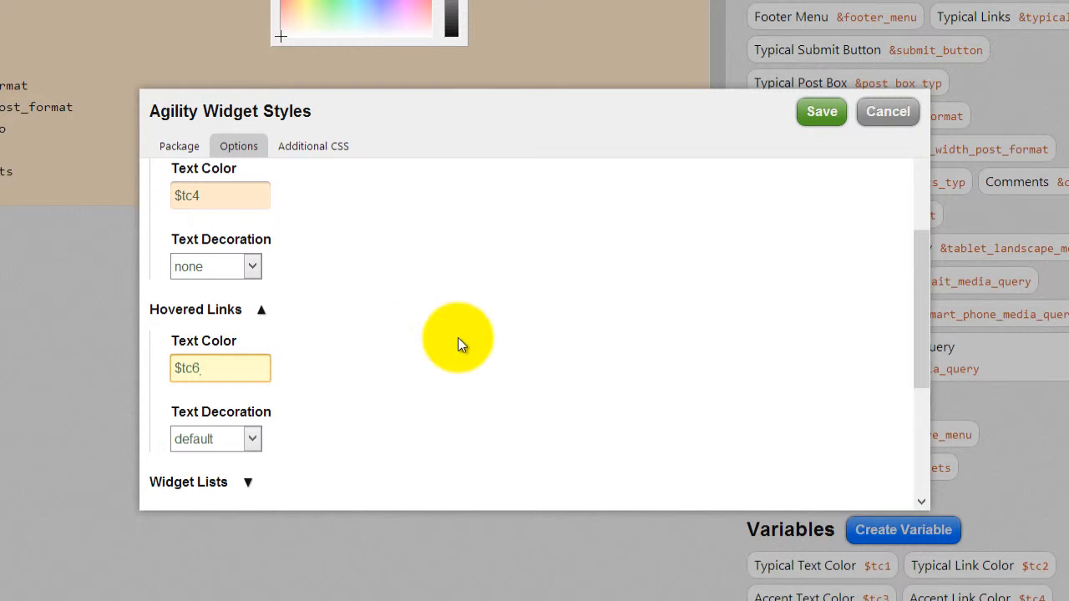
click(250, 439)
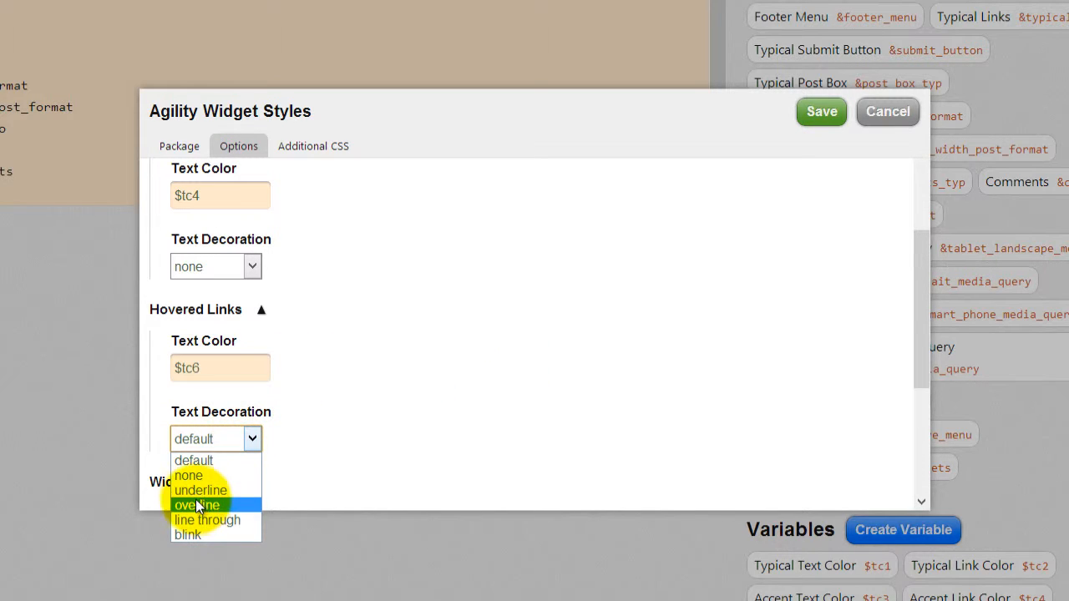
click(194, 490)
click(401, 438)
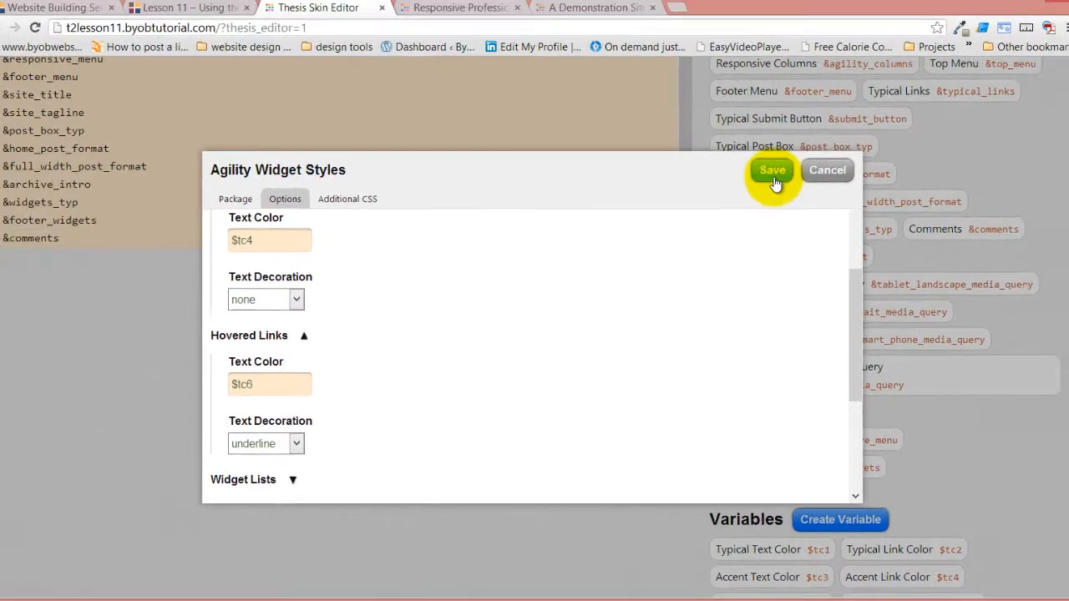
click(800, 137)
- Inspect the placeholder paragraph of Top Footer Widget Area 2 and its styles in the developer tools, and close them
click(445, 599)
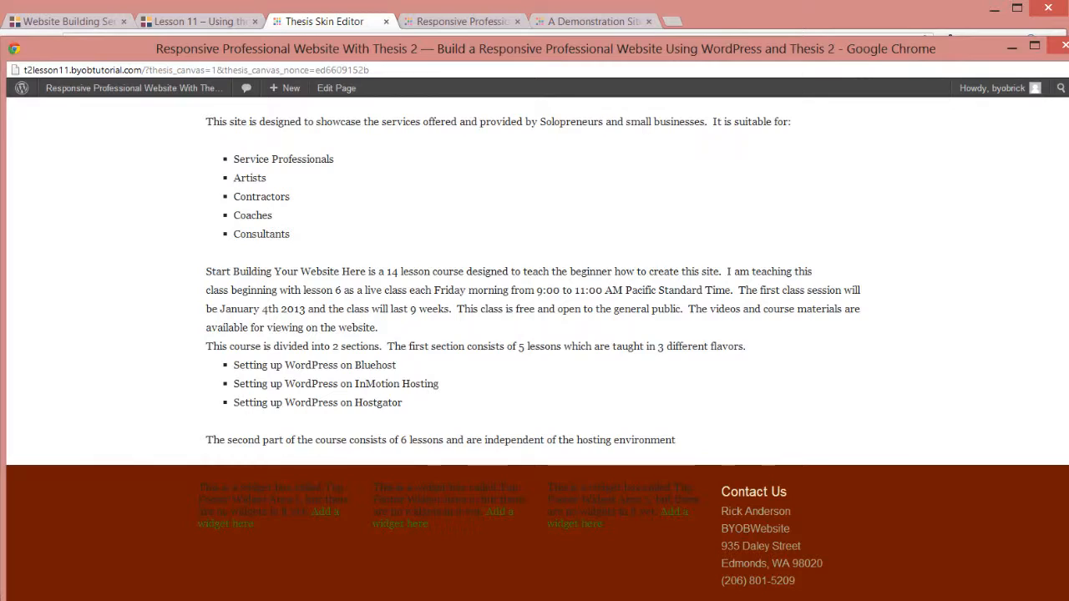
drag(710, 52, 708, 2)
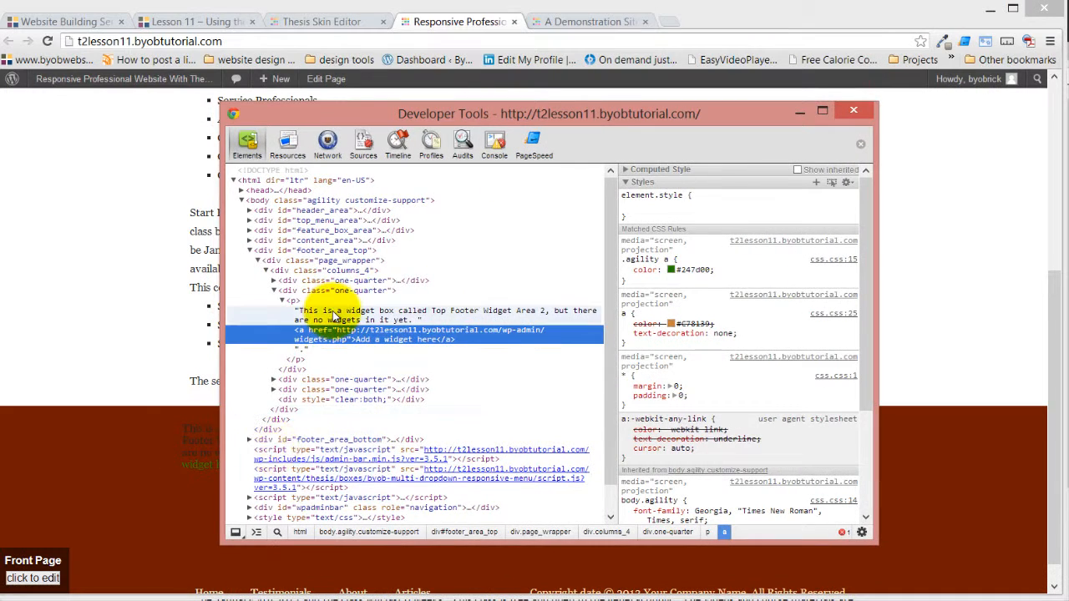
click(290, 301)
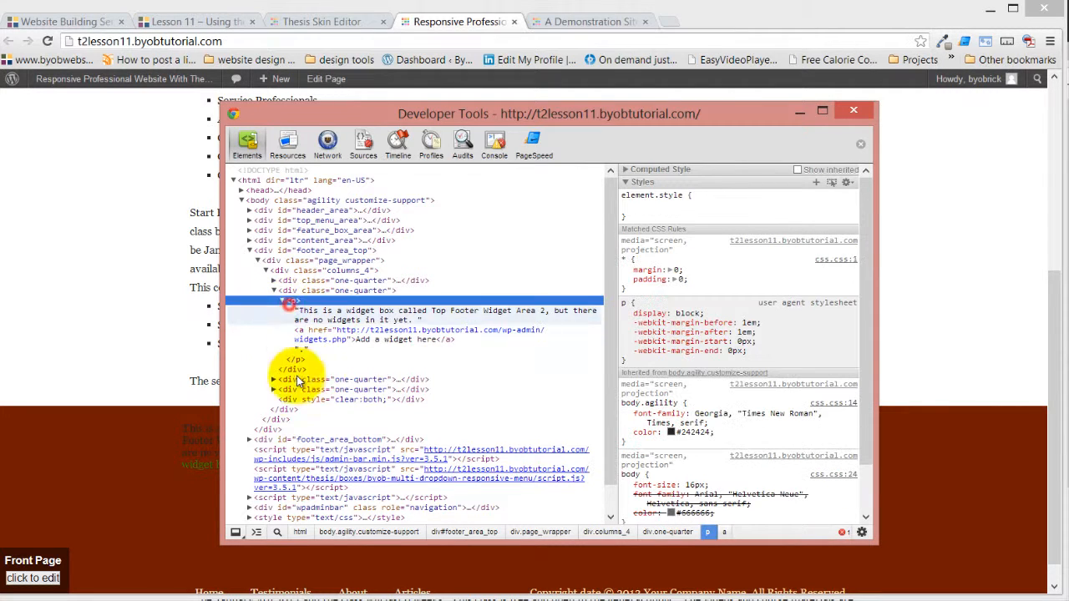
click(853, 110)
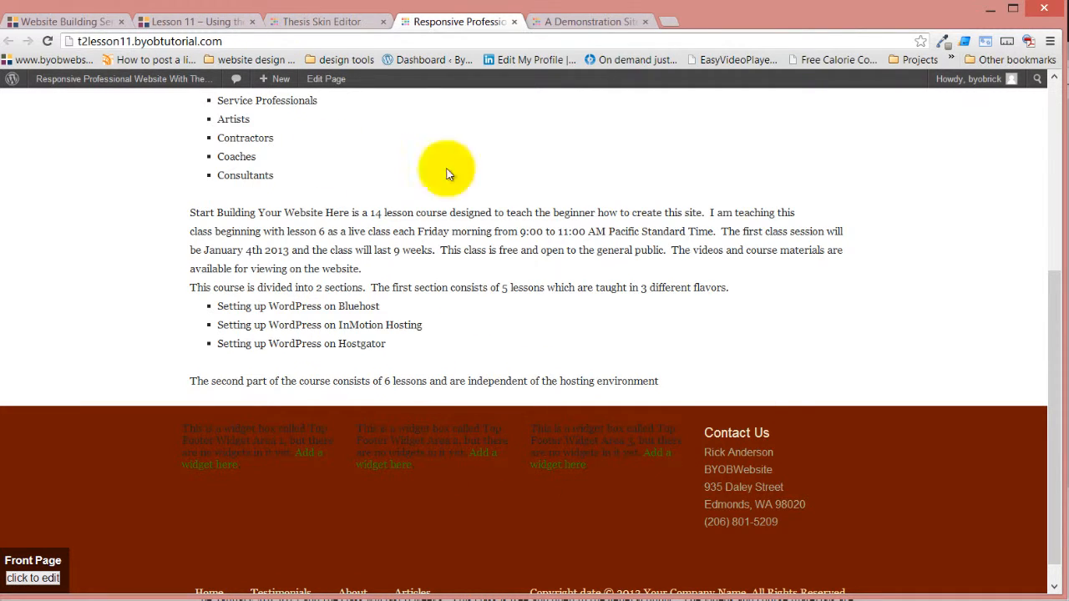
- Open the lesson site's Widgets administration page in a new browser tab
click(323, 21)
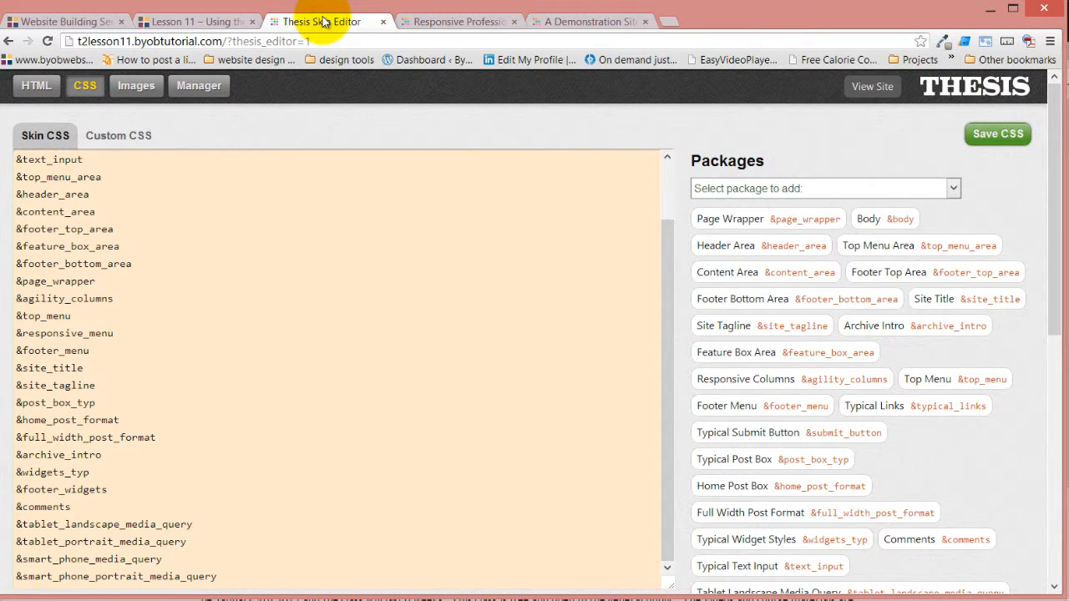
right_click(882, 85)
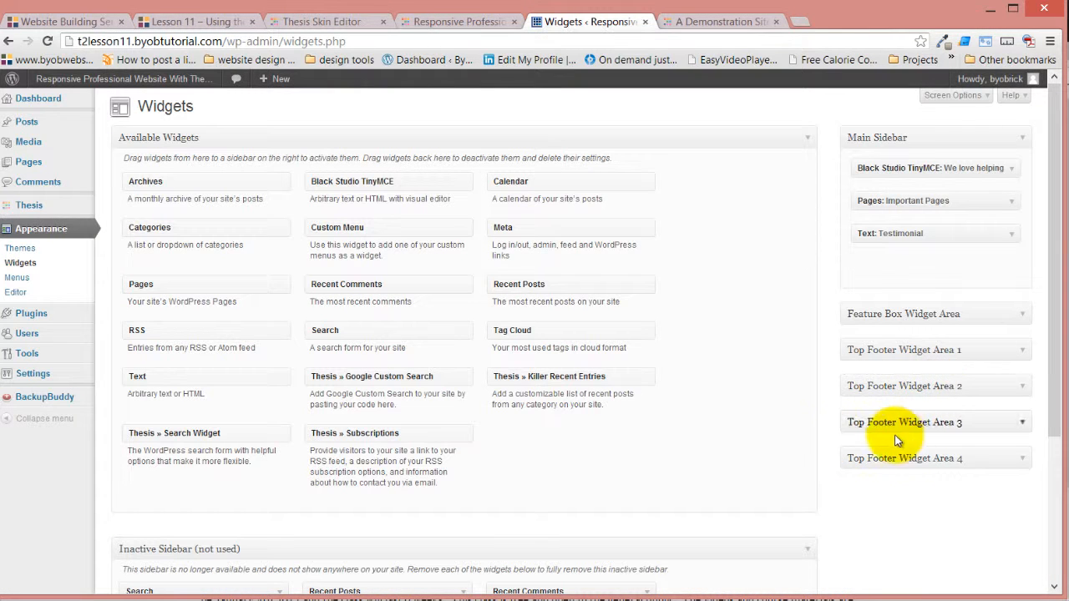
click(1020, 424)
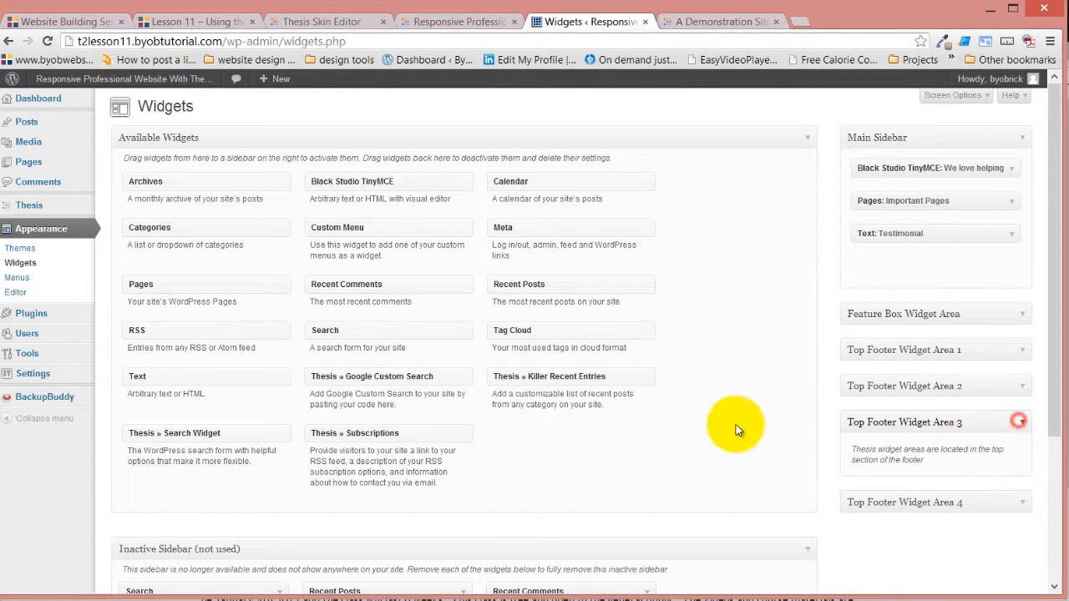
scroll(628, 410, down, 1)
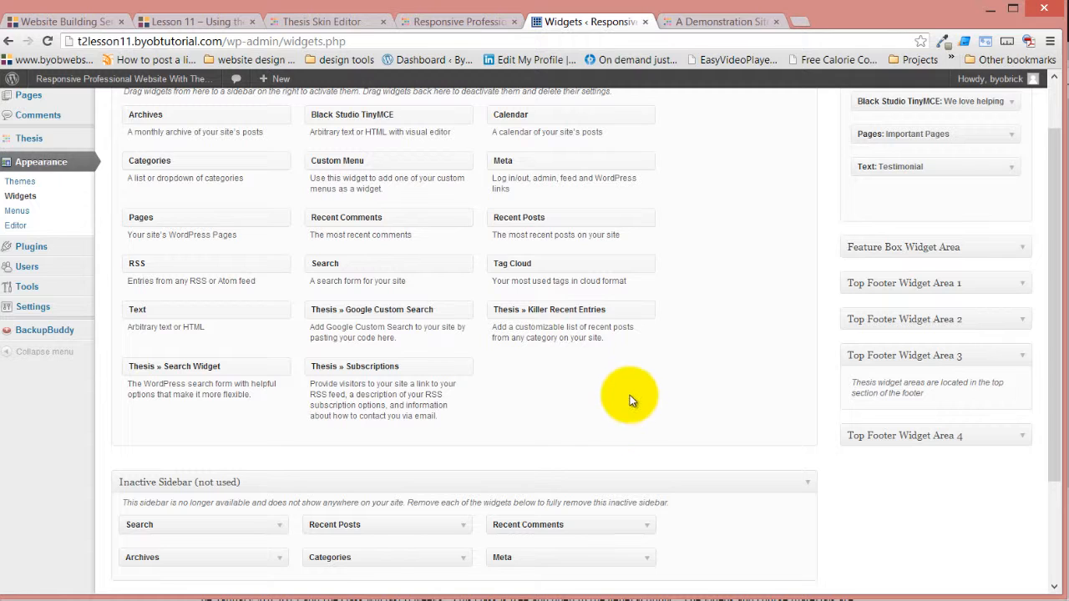
scroll(630, 400, up, 1)
drag(324, 186, 868, 484)
scroll(635, 326, down, 4)
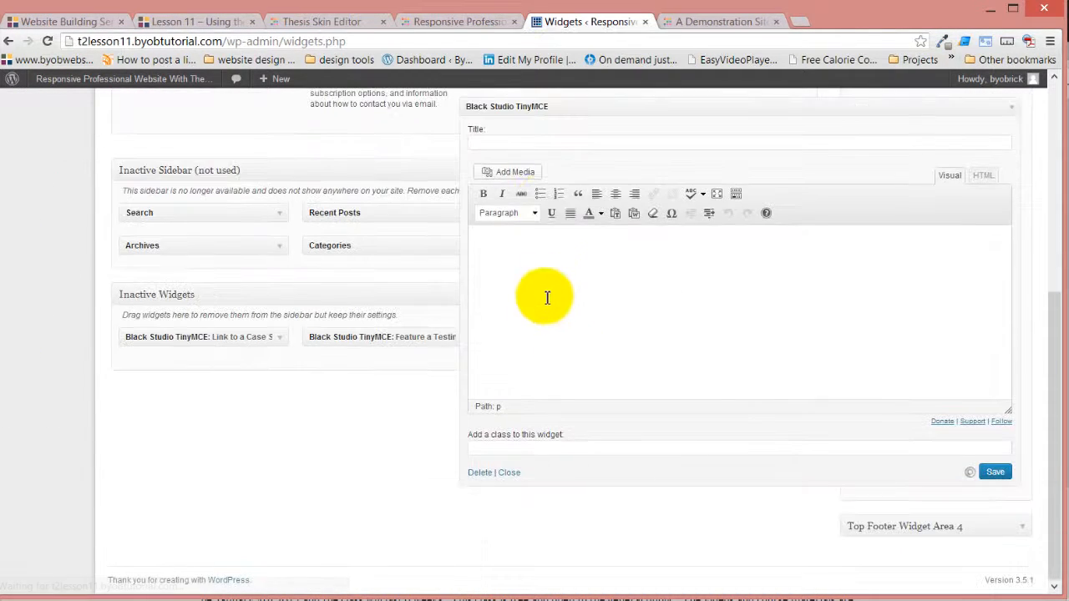
click(518, 140)
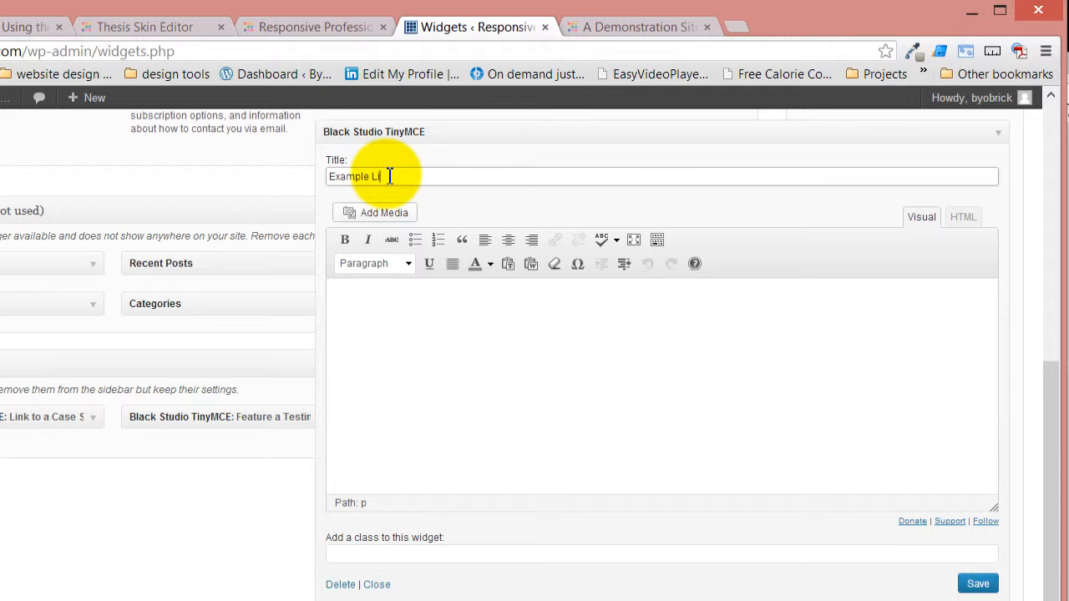
click(447, 334)
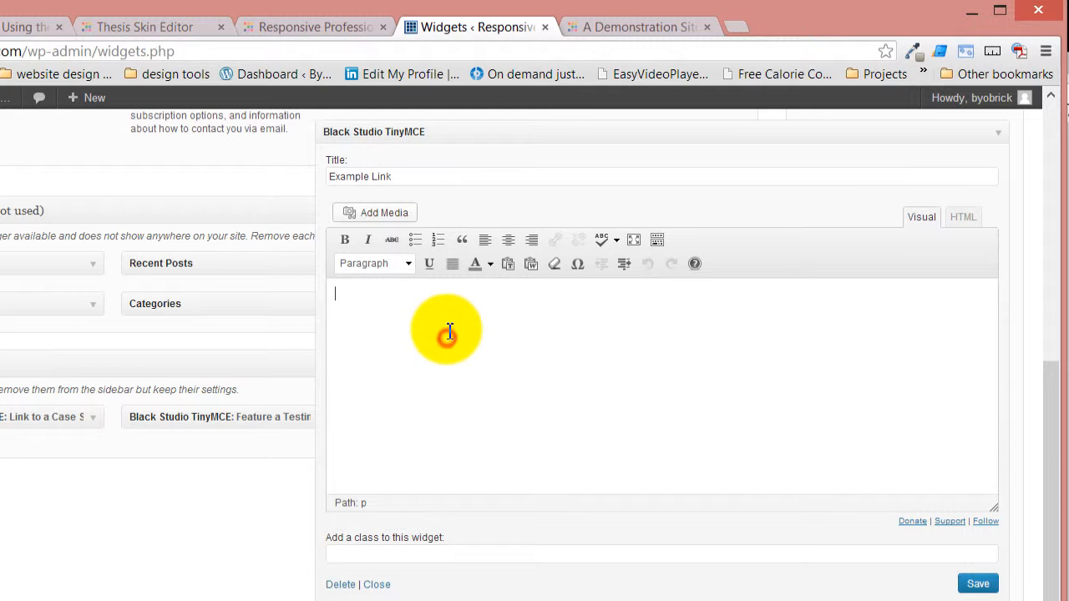
text(Here is an e)
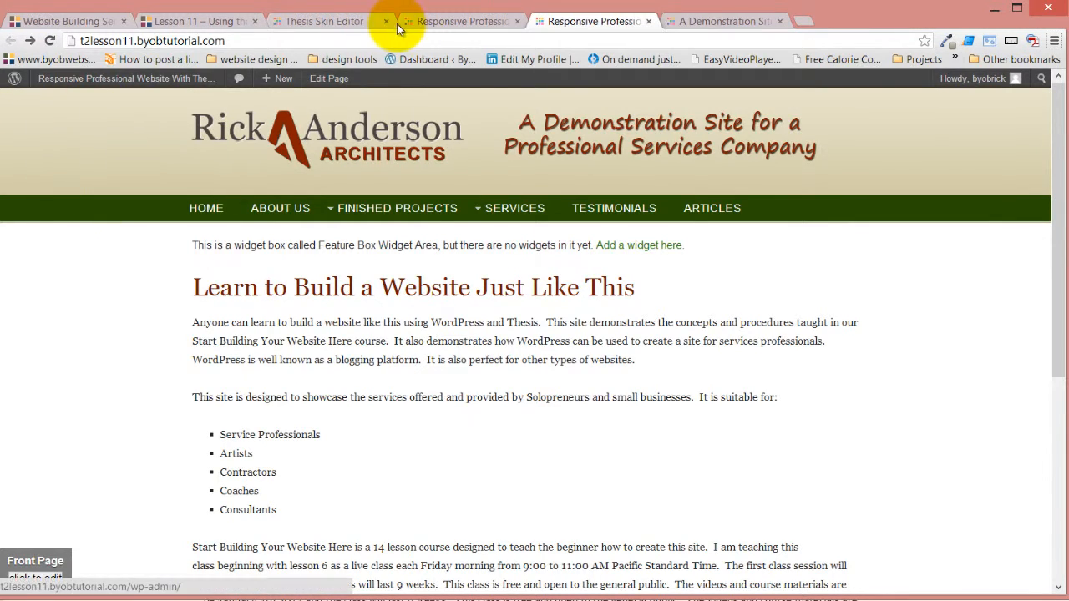
click(30, 40)
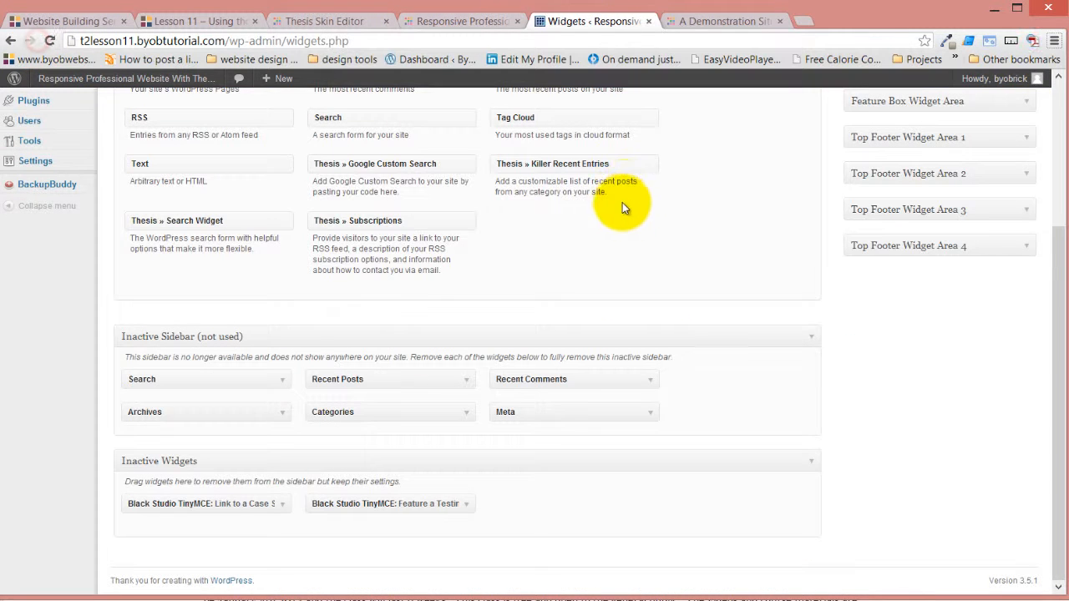
- Add a Black Studio TinyMCE widget to Top Footer Widget Area 3 and title it "Example Link"
click(1026, 211)
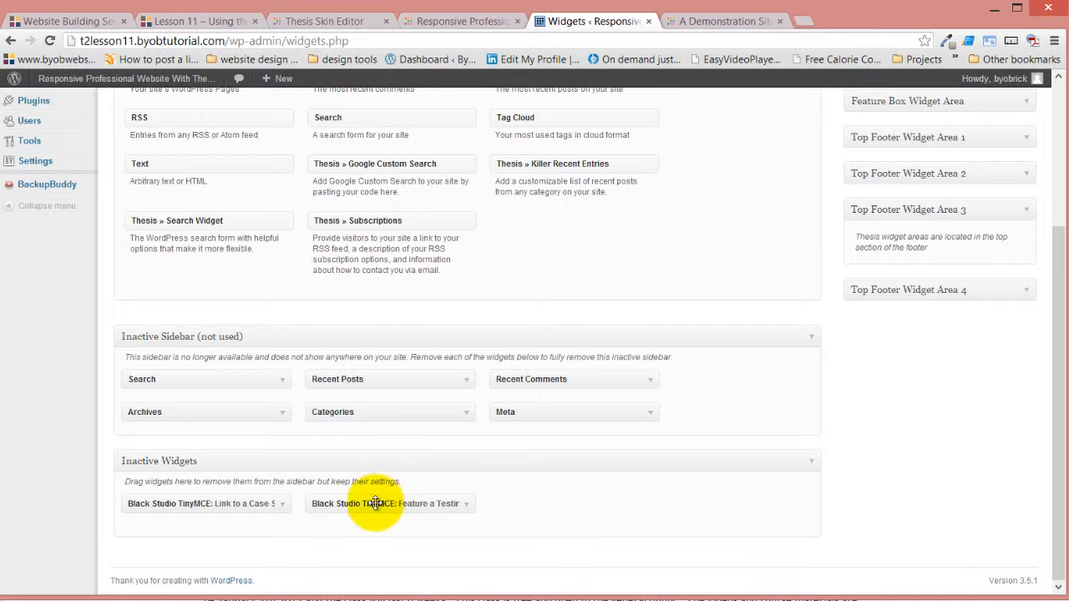
scroll(435, 401, up, 3)
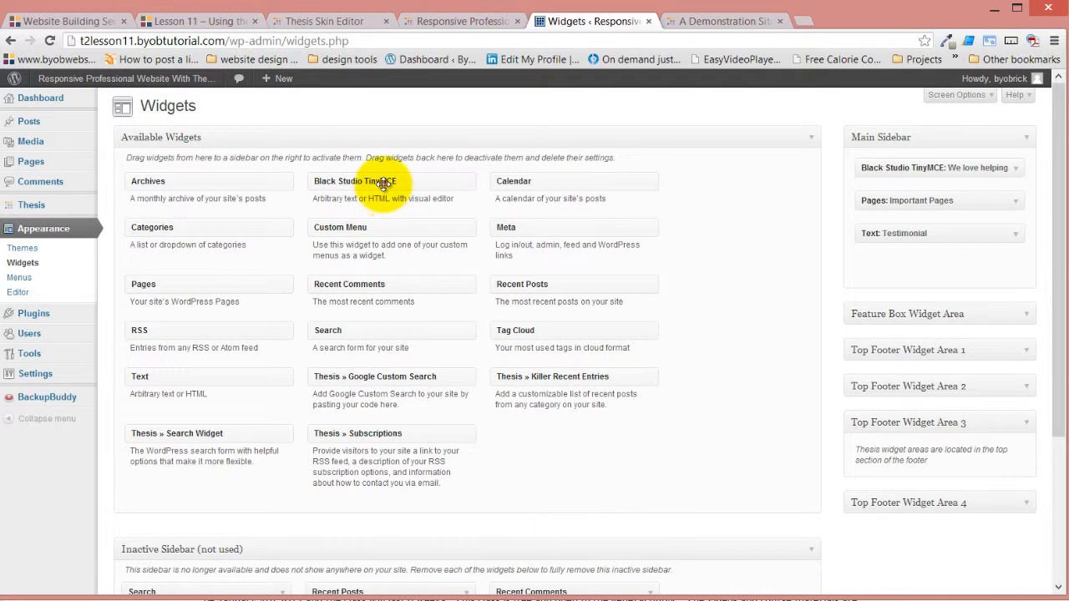
drag(382, 184, 902, 493)
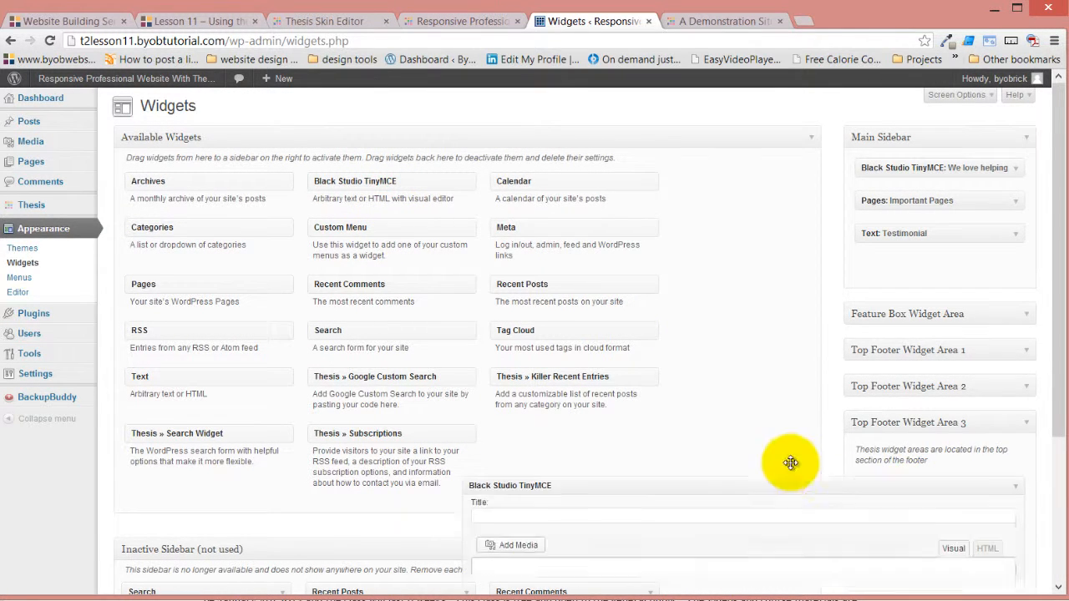
scroll(719, 459, down, 5)
click(517, 140)
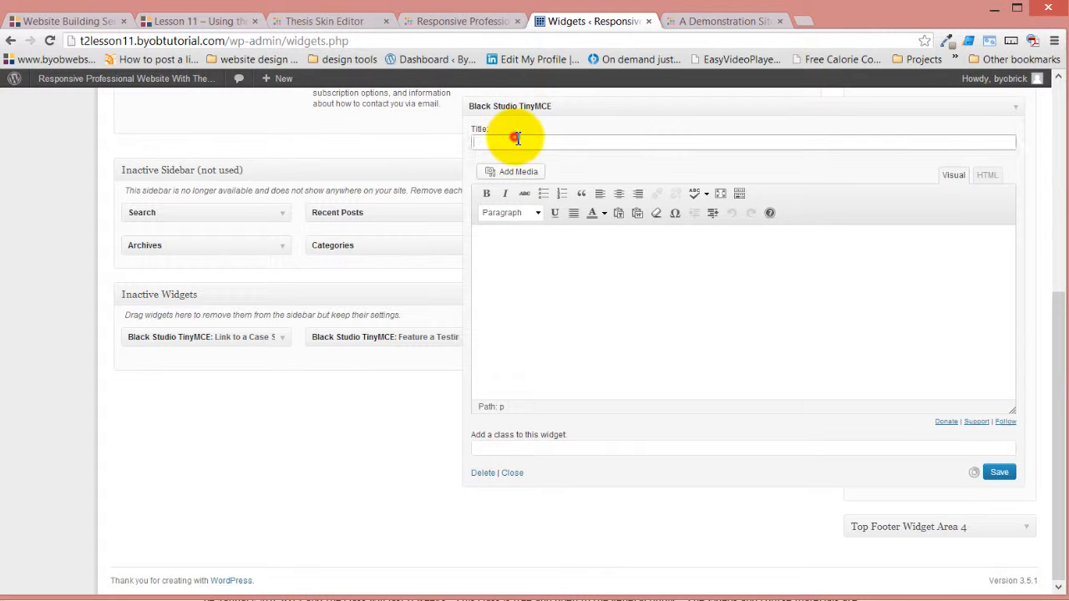
text(Example Link)
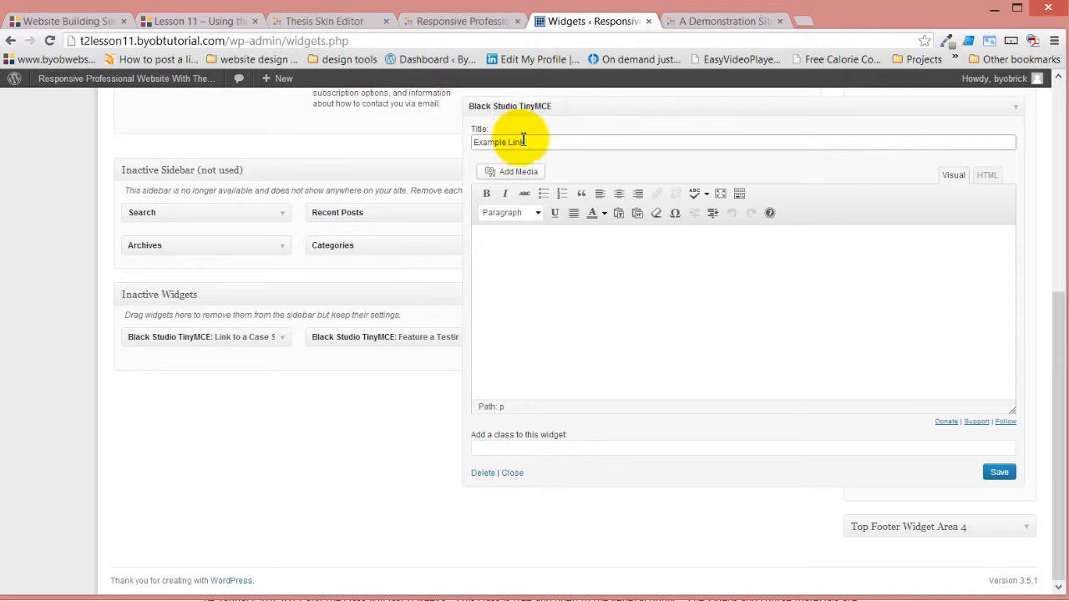
- Enter "Here is an example of a link" as the widget's text, linked to the Custom Home Design page, and save the widget
click(493, 252)
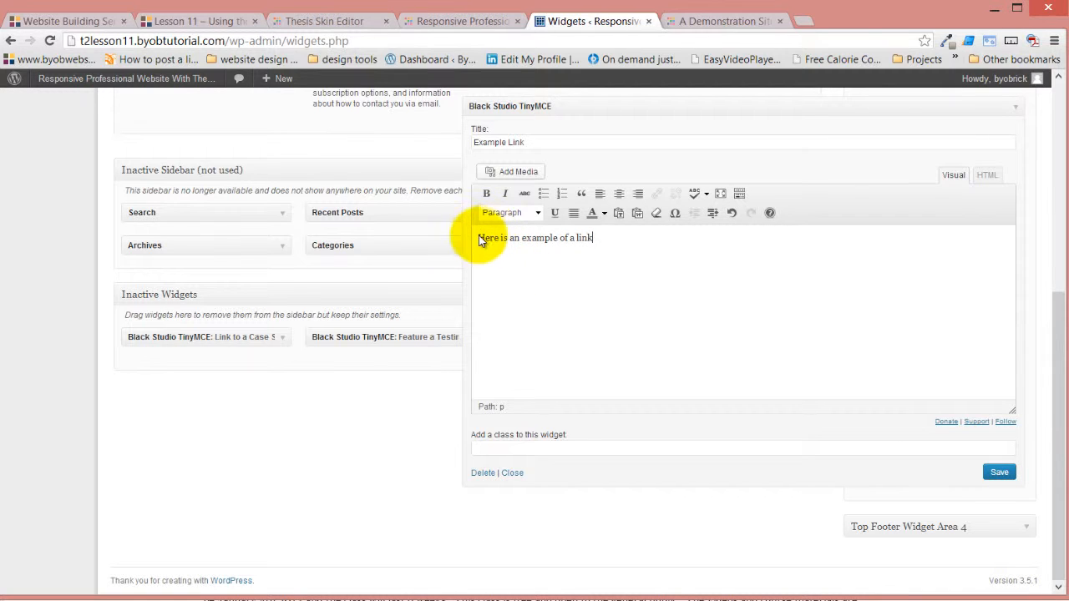
drag(480, 240, 626, 250)
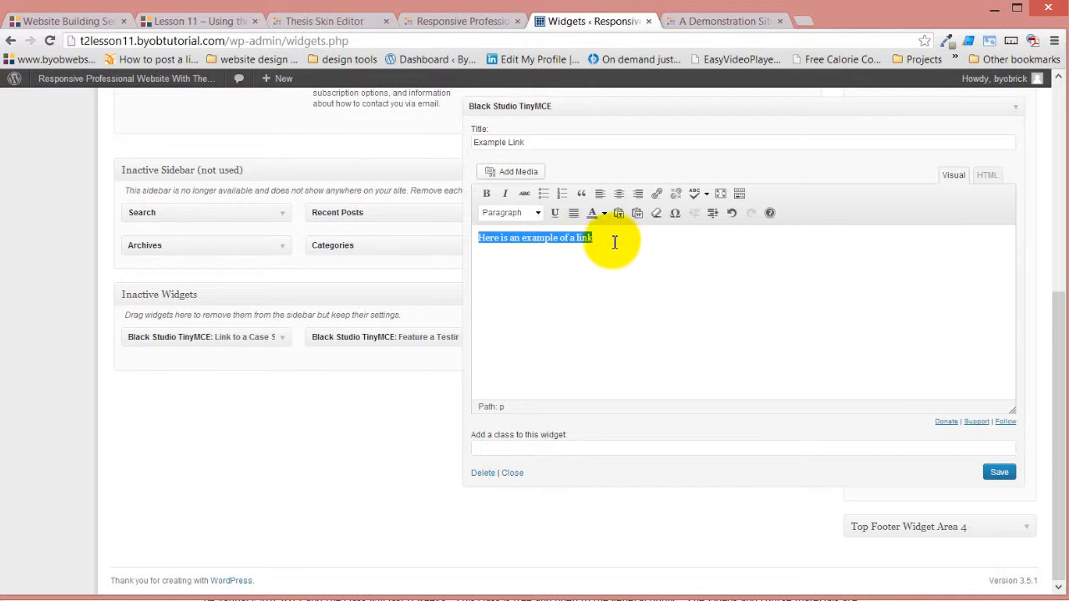
click(657, 194)
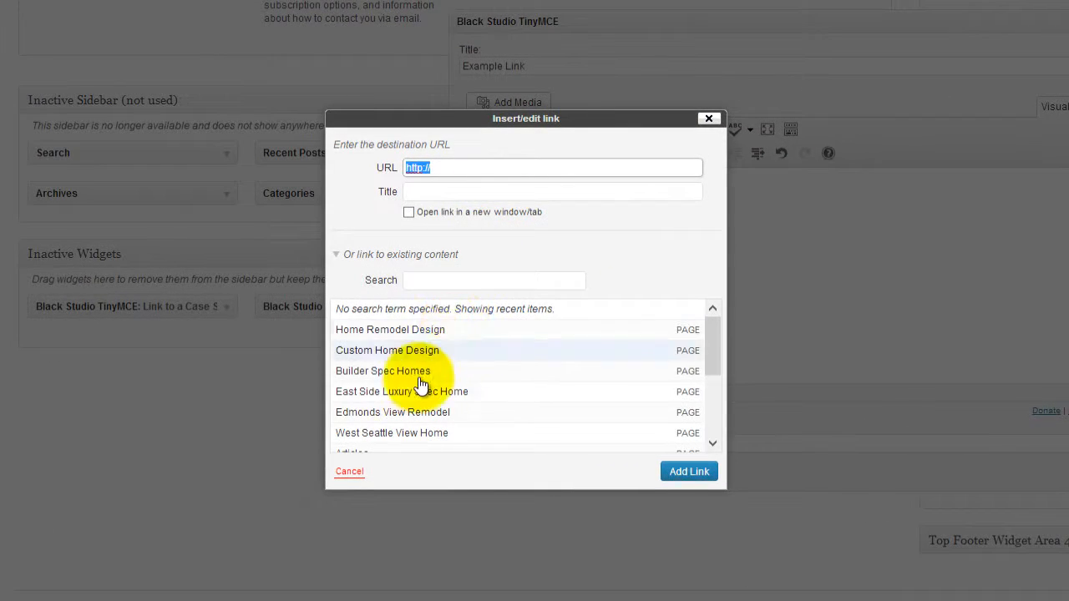
click(382, 351)
click(689, 471)
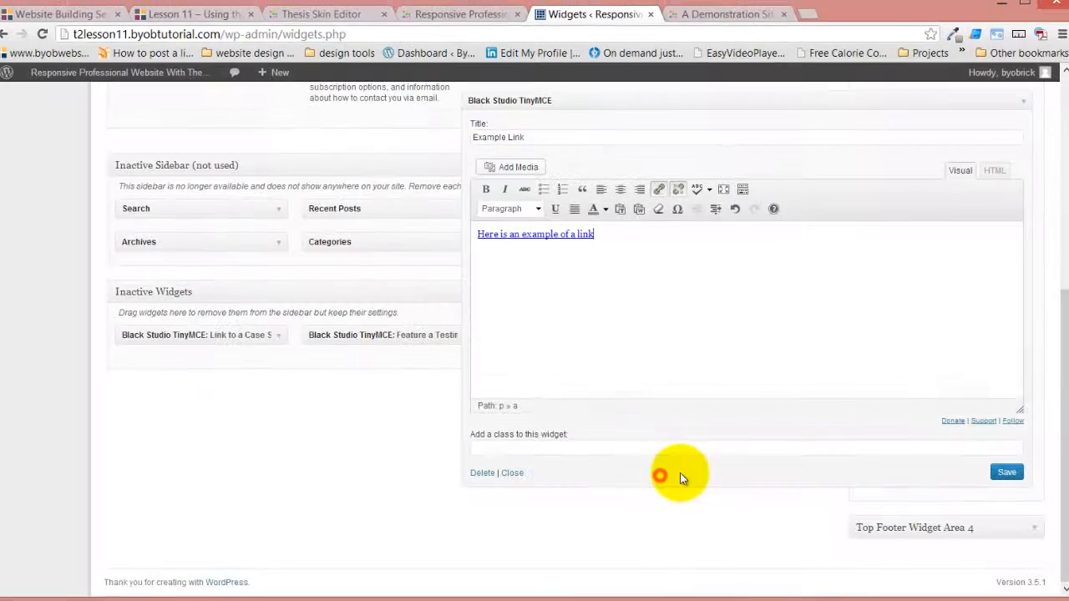
click(1006, 472)
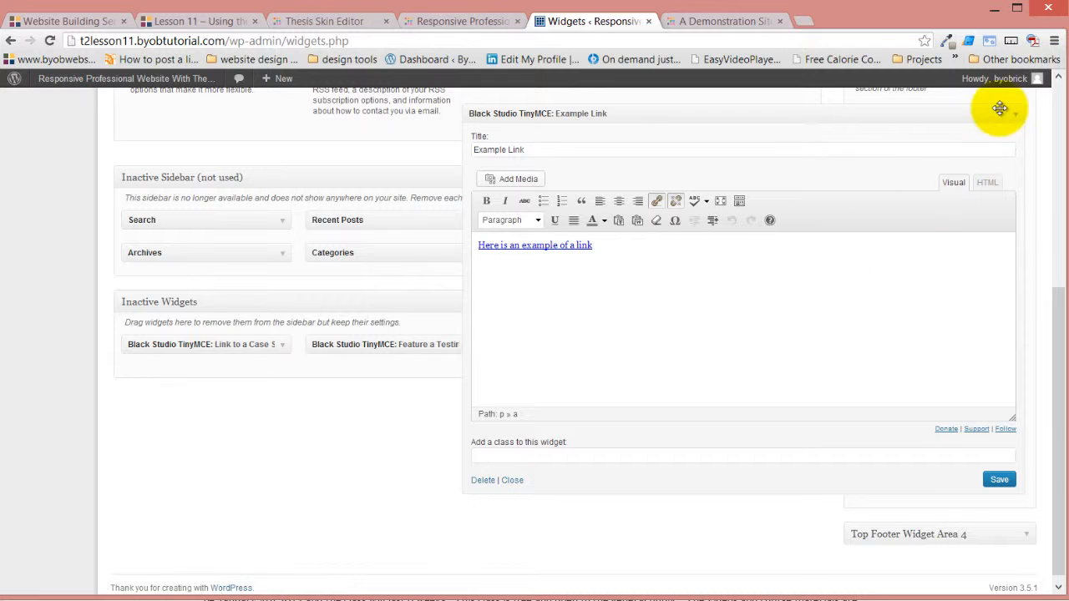
click(1014, 119)
- Reload the site preview and examine the Example Link widget's normal and hovered link styles in the footer
click(473, 21)
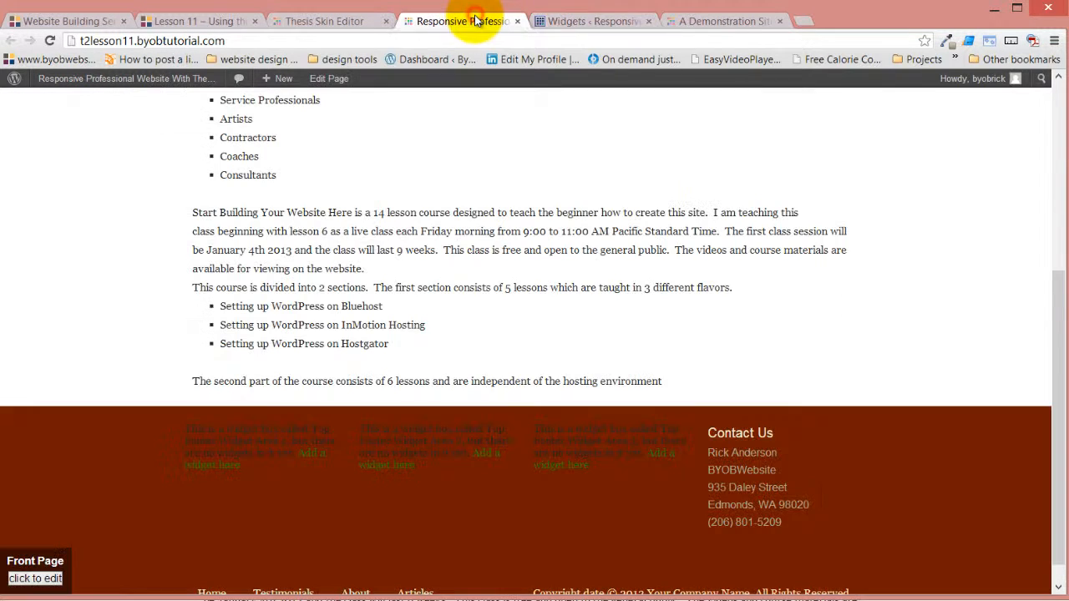
click(50, 40)
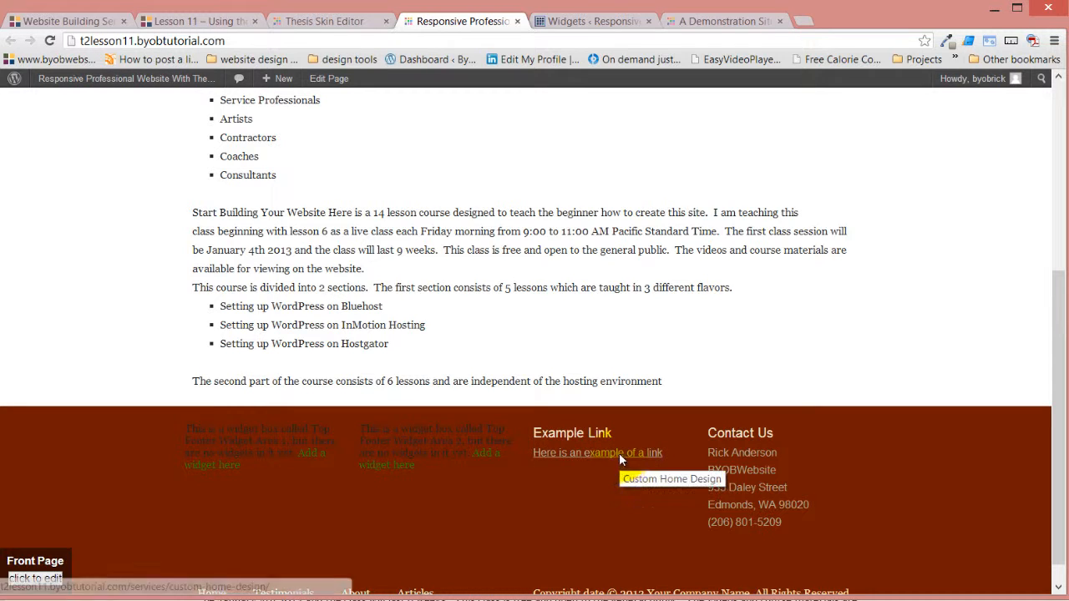
scroll(854, 335, down, 1)
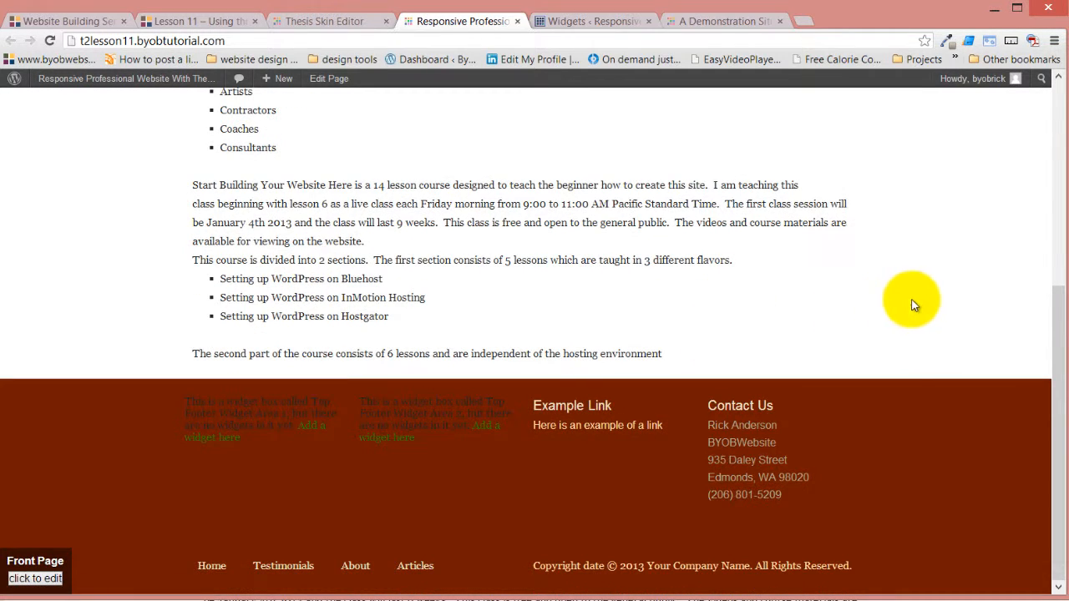